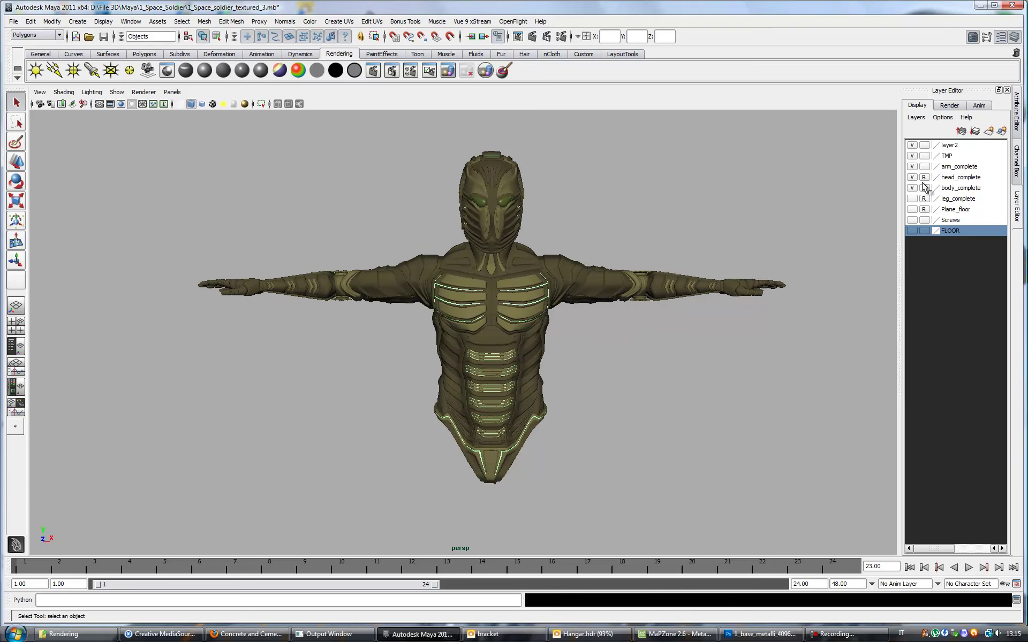
Step: Select both armor pieces, hide the body_complete layer and show the FLOOR layer
{"action": "left_click", "coordinate": [426, 391], "text": "shift"}
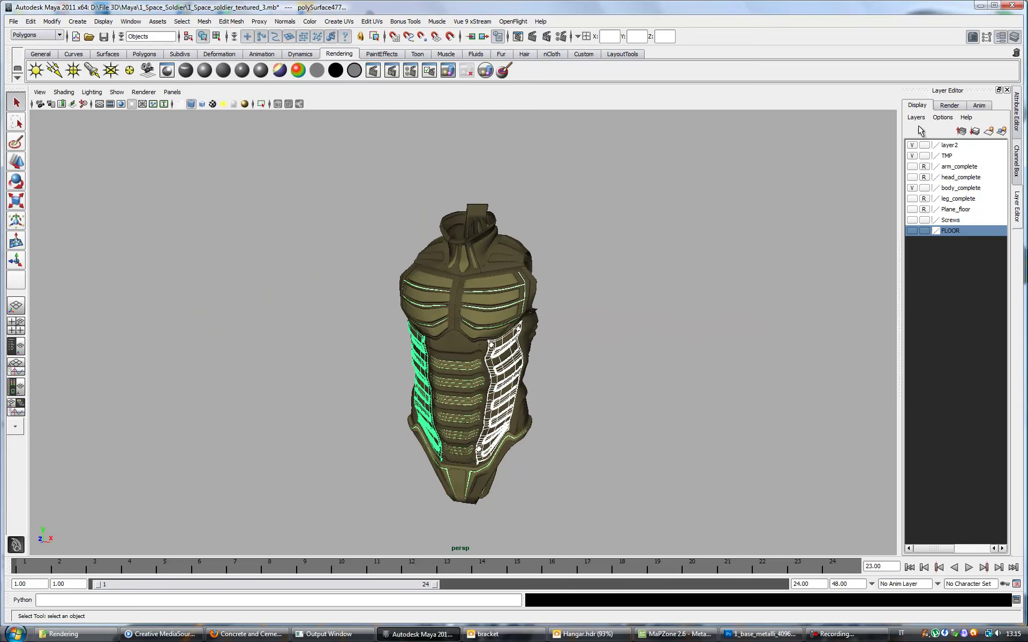
{"action": "left_click", "coordinate": [946, 155]}
{"action": "left_click", "coordinate": [911, 187]}
{"action": "left_click", "coordinate": [912, 230]}
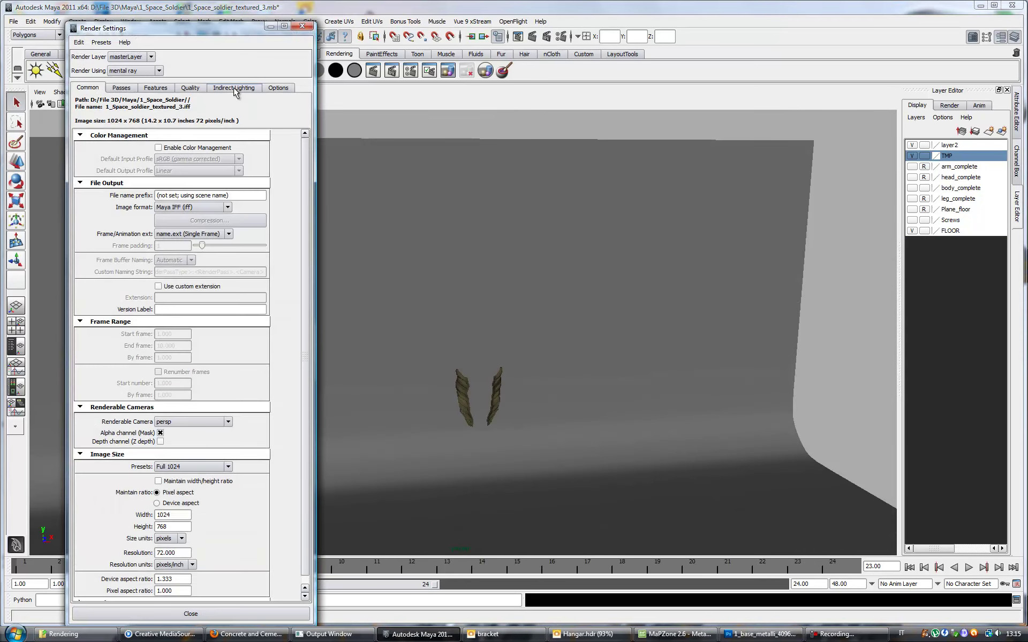
Step: Create Image Based Lighting in Indirect Lighting and expand the Final Gathering settings
{"action": "left_click", "coordinate": [234, 88]}
{"action": "left_click", "coordinate": [211, 116]}
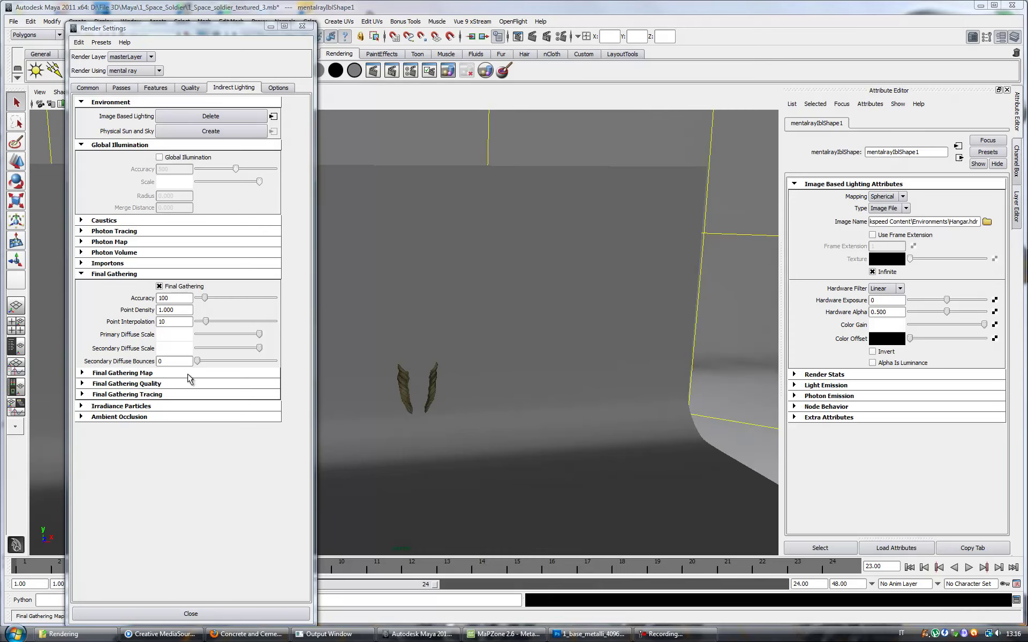
{"action": "left_click", "coordinate": [188, 373]}
{"action": "left_click", "coordinate": [214, 470]}
{"action": "left_click", "coordinate": [218, 532]}
Step: Review the Quality, Passes and Common render tabs, then run a mental ray test render
{"action": "left_click", "coordinate": [190, 88]}
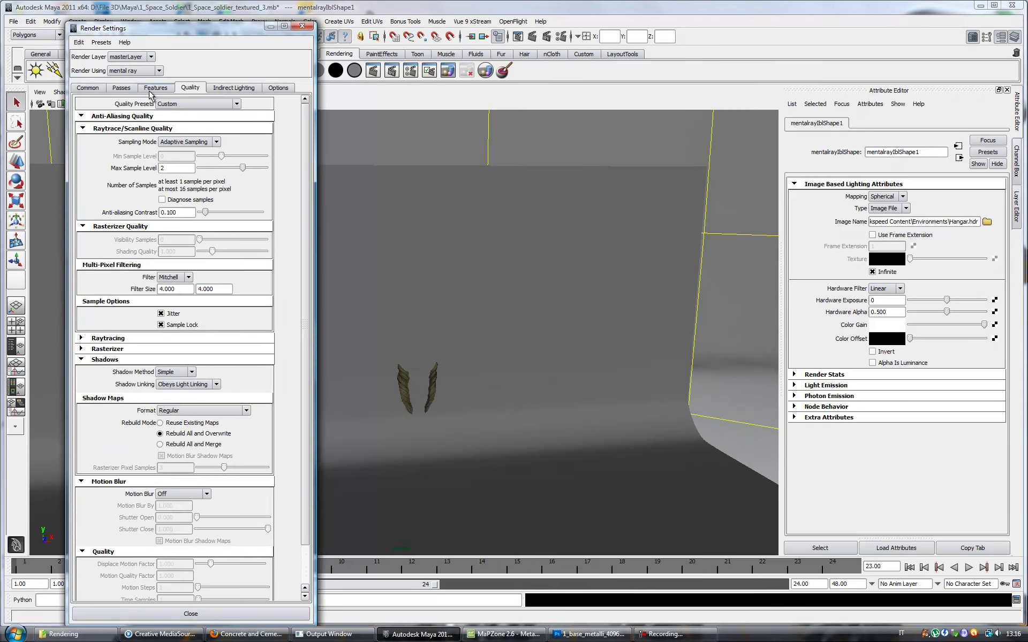
{"action": "left_click", "coordinate": [121, 88]}
{"action": "left_click", "coordinate": [87, 87]}
{"action": "scroll", "coordinate": [188, 321], "scroll_direction": "down", "scroll_amount": 1}
{"action": "left_click", "coordinate": [190, 614]}
{"action": "key", "text": "ctrl+r"}
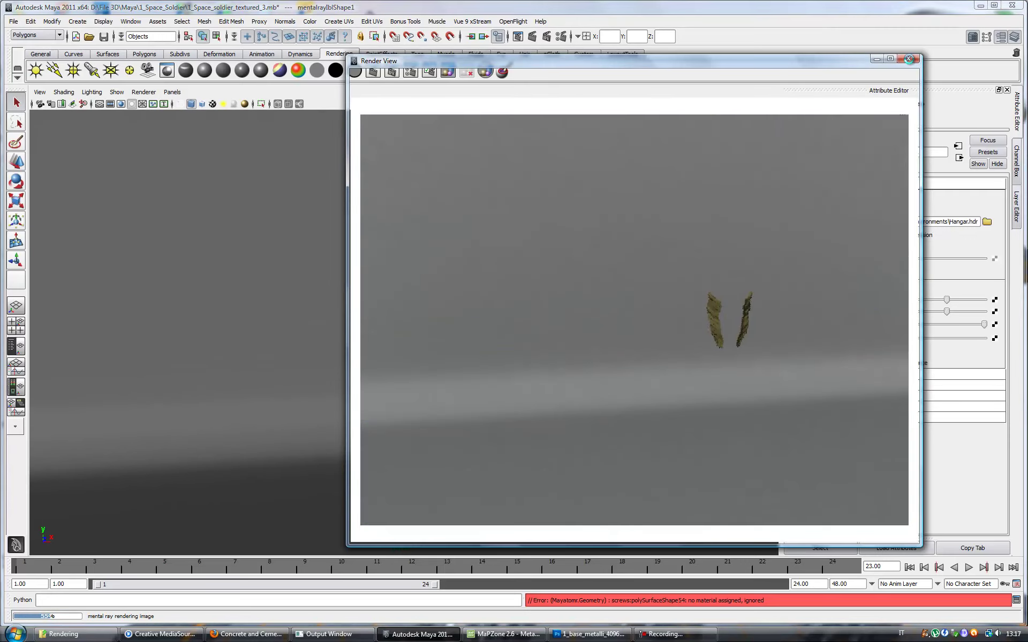
{"action": "left_click", "coordinate": [909, 58]}
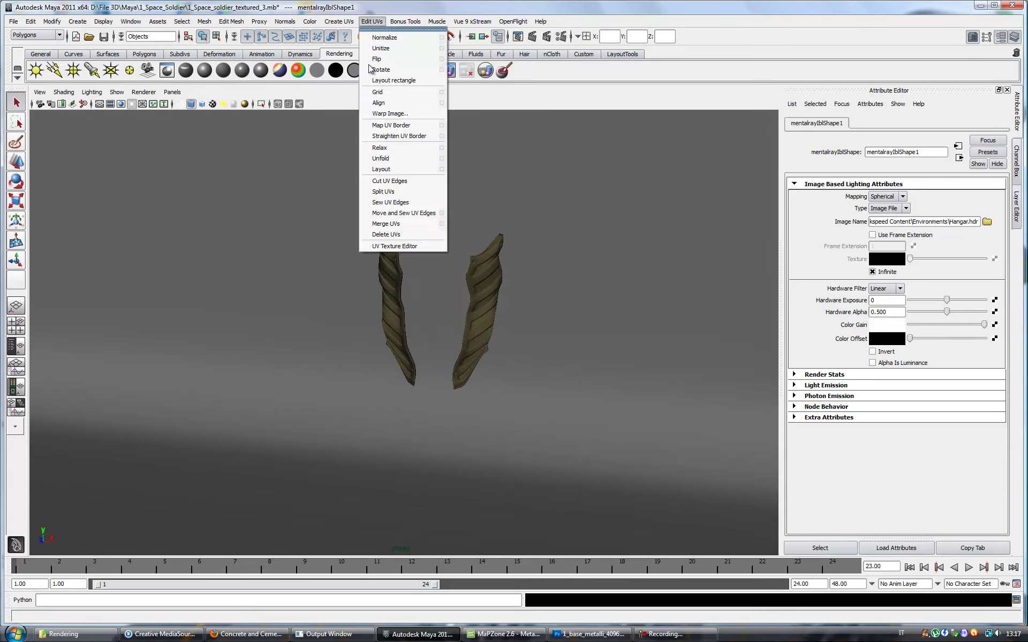
Step: Create a new mia_material in the Hypershade and apply a metal preset
{"action": "left_click", "coordinate": [372, 22]}
{"action": "left_click", "coordinate": [391, 34]}
{"action": "left_click_drag", "start_coordinate": [640, 95], "coordinate": [584, 95]}
{"action": "left_click", "coordinate": [15, 386]}
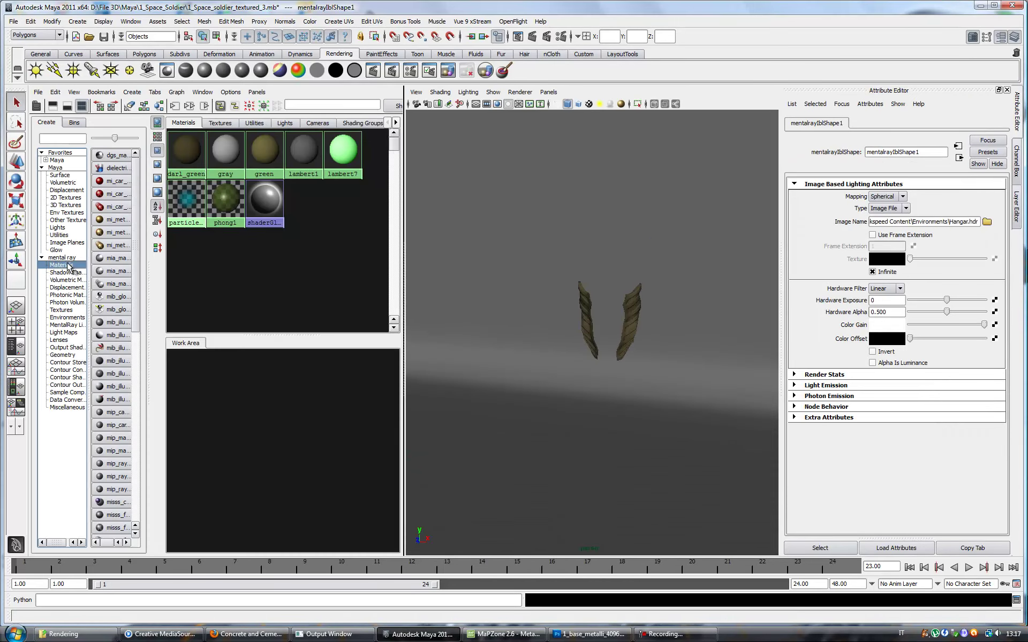
{"action": "left_click", "coordinate": [61, 265]}
{"action": "middle_click_drag", "start_coordinate": [115, 258], "coordinate": [216, 402]}
{"action": "left_click", "coordinate": [988, 152]}
{"action": "left_click", "coordinate": [872, 485]}
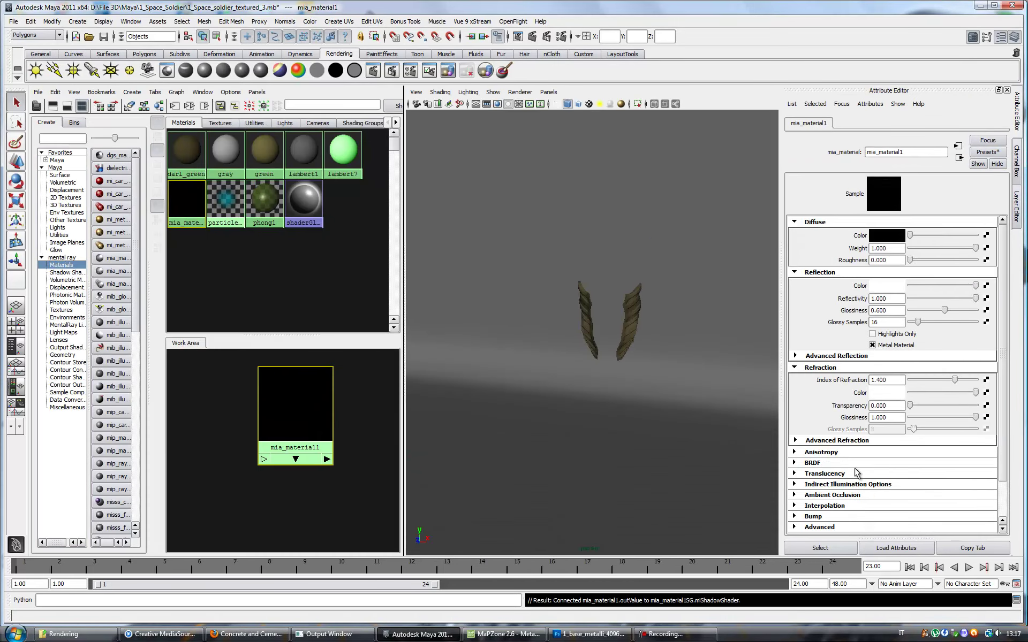
{"action": "scroll", "coordinate": [1006, 488], "scroll_direction": "down", "scroll_amount": 3}
{"action": "scroll", "coordinate": [1005, 487], "scroll_direction": "up", "scroll_amount": 3}
Step: Map a file texture to Color, loading the base metal color image from D:\File 3D Texture folder
{"action": "left_click", "coordinate": [986, 232]}
{"action": "left_click", "coordinate": [557, 277]}
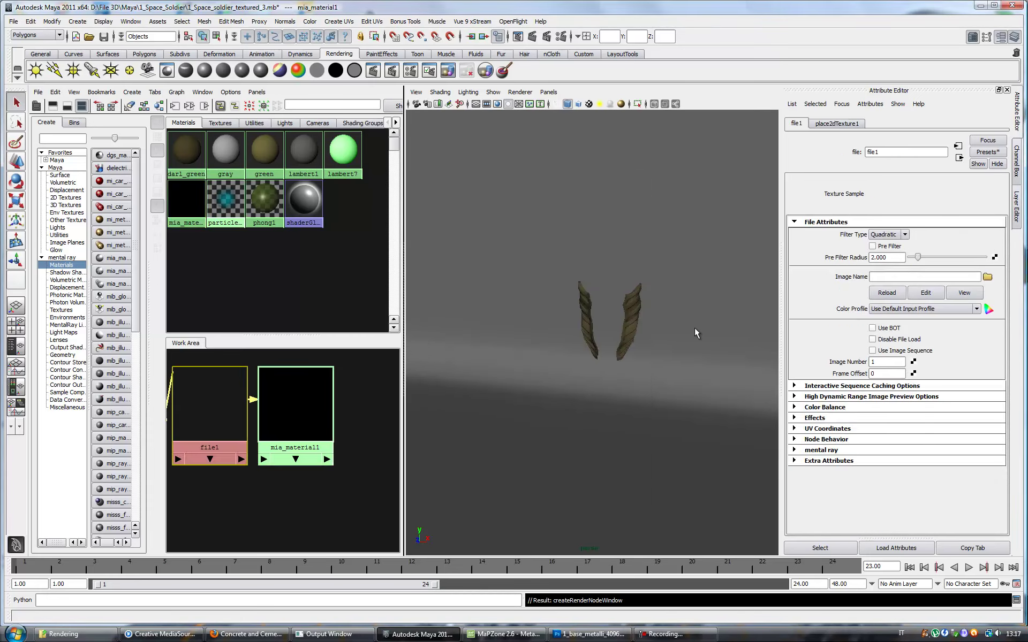
{"action": "left_click", "coordinate": [847, 174]}
{"action": "left_click", "coordinate": [209, 214]}
{"action": "double_click", "coordinate": [345, 209]}
{"action": "double_click", "coordinate": [348, 210]}
{"action": "double_click", "coordinate": [337, 287]}
{"action": "left_click", "coordinate": [375, 209]}
{"action": "left_click", "coordinate": [873, 443]}
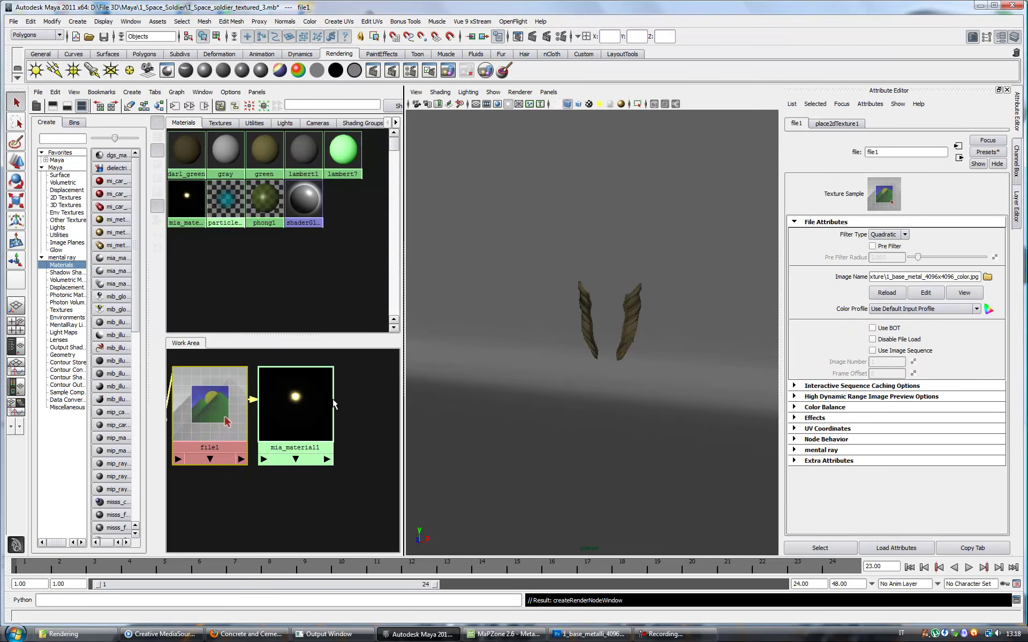
Step: Feed the reflectivity texture through a luminance node into Reflectivity and rename the material base_metal
{"action": "left_click_drag", "start_coordinate": [333, 403], "coordinate": [372, 402]}
{"action": "left_click", "coordinate": [586, 402]}
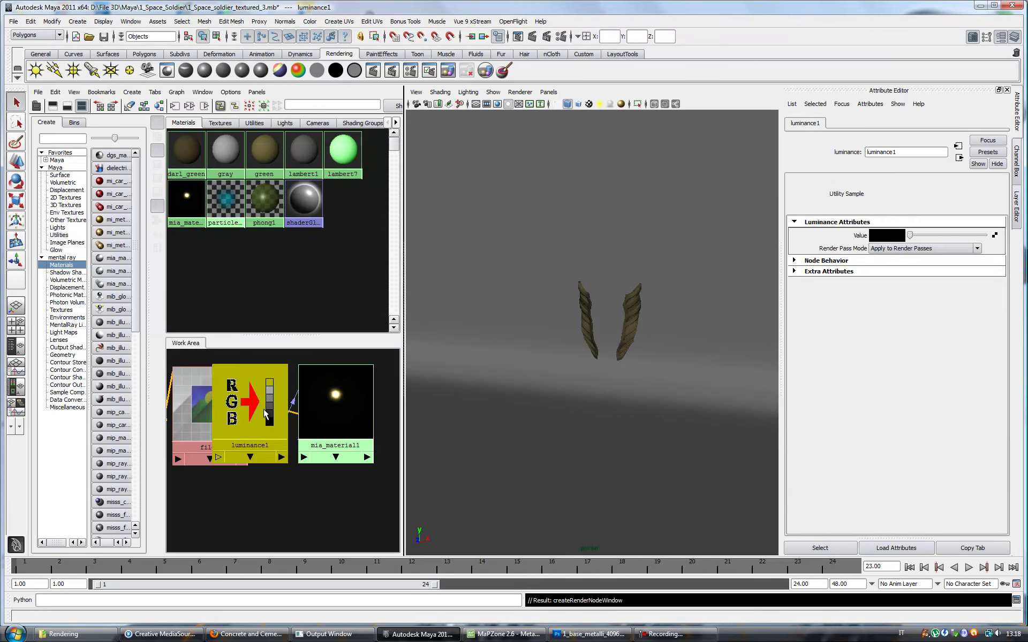
{"action": "left_click", "coordinate": [995, 236]}
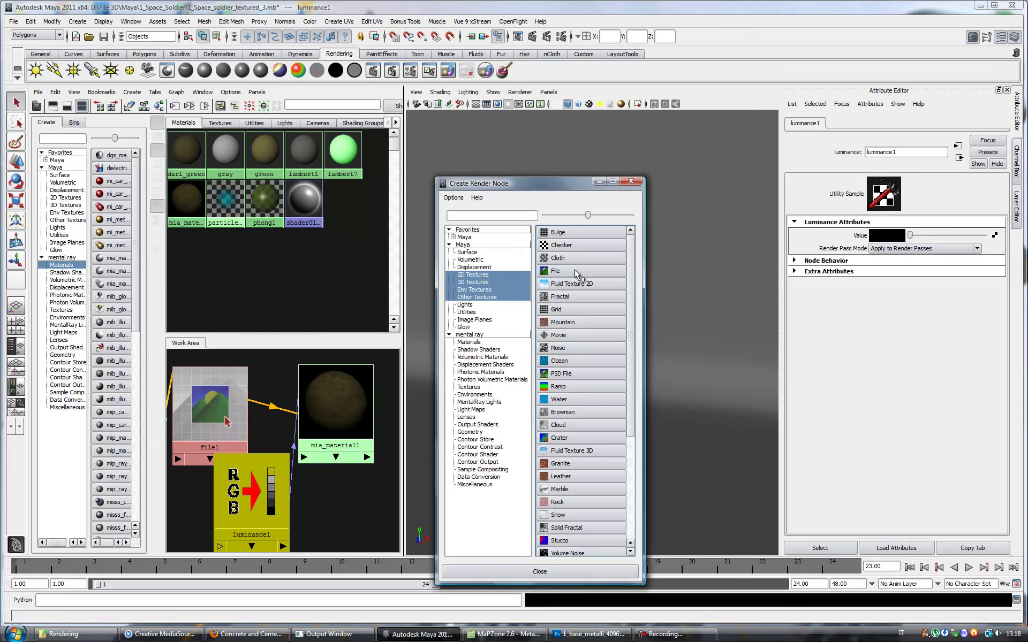
{"action": "left_click", "coordinate": [568, 290]}
{"action": "left_click", "coordinate": [986, 277]}
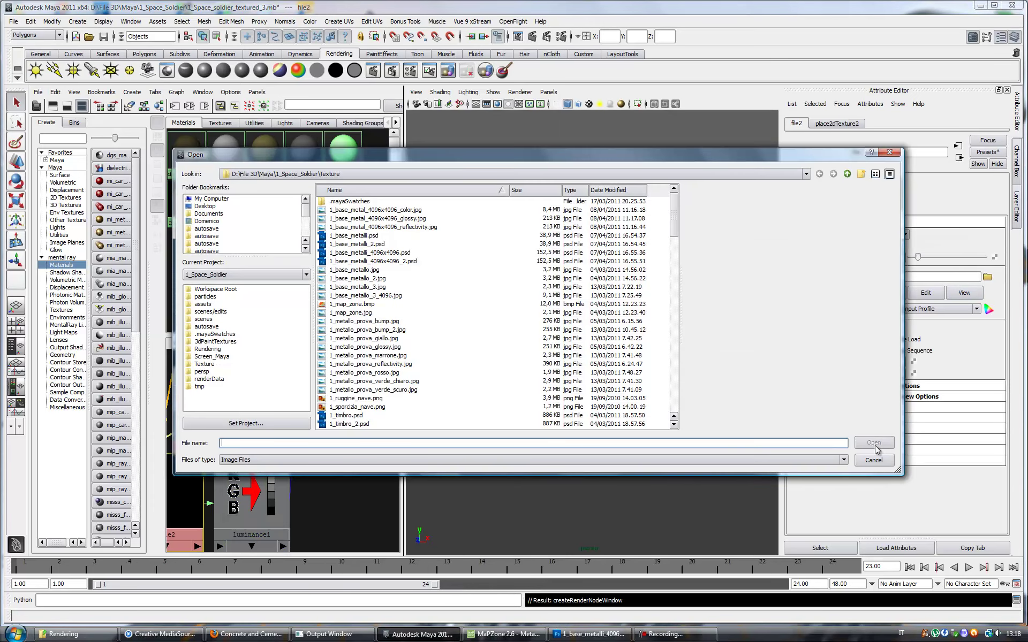
{"action": "left_click", "coordinate": [888, 459]}
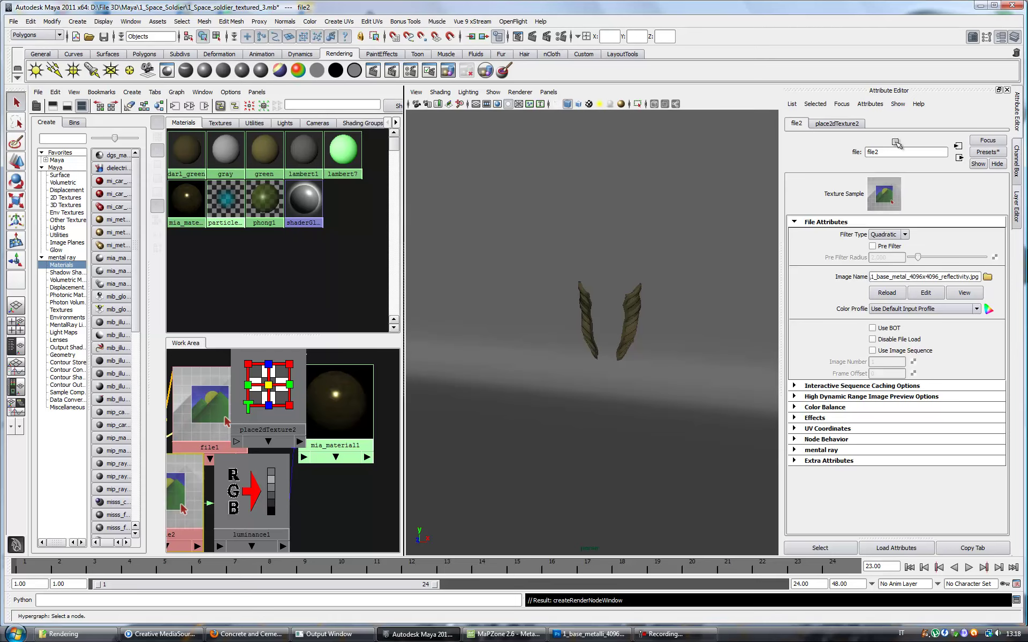
{"action": "left_click", "coordinate": [959, 157]}
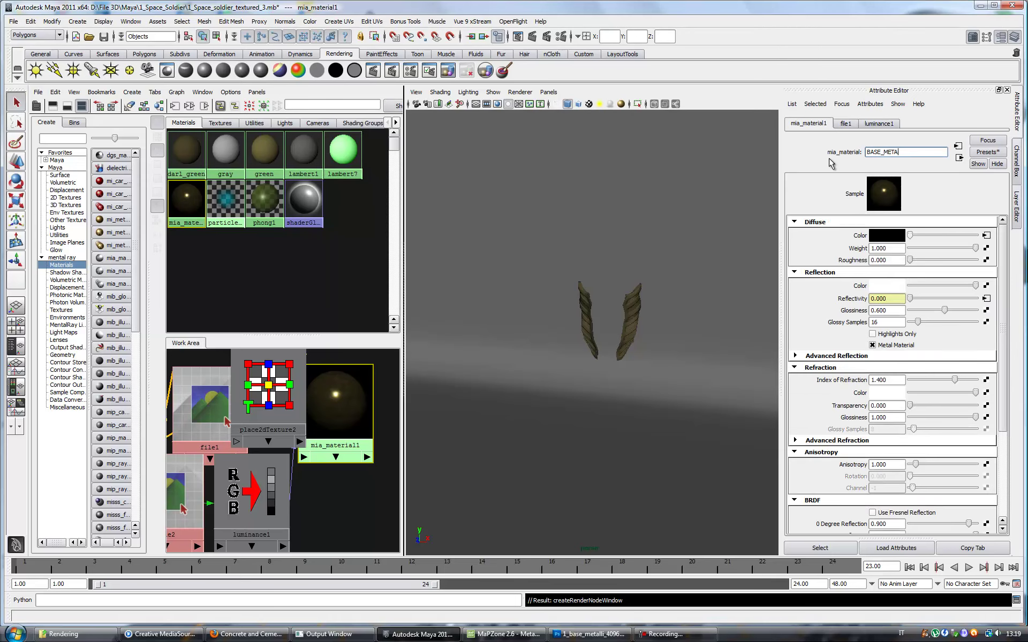
{"action": "type", "text": "_metal"}
{"action": "key", "text": "Return"}
Step: Create luminance2 with a file3 texture loading 1_base_metal_4096x4096_glossy.jpg as its Value
{"action": "left_click", "coordinate": [467, 313]}
{"action": "left_click", "coordinate": [564, 528]}
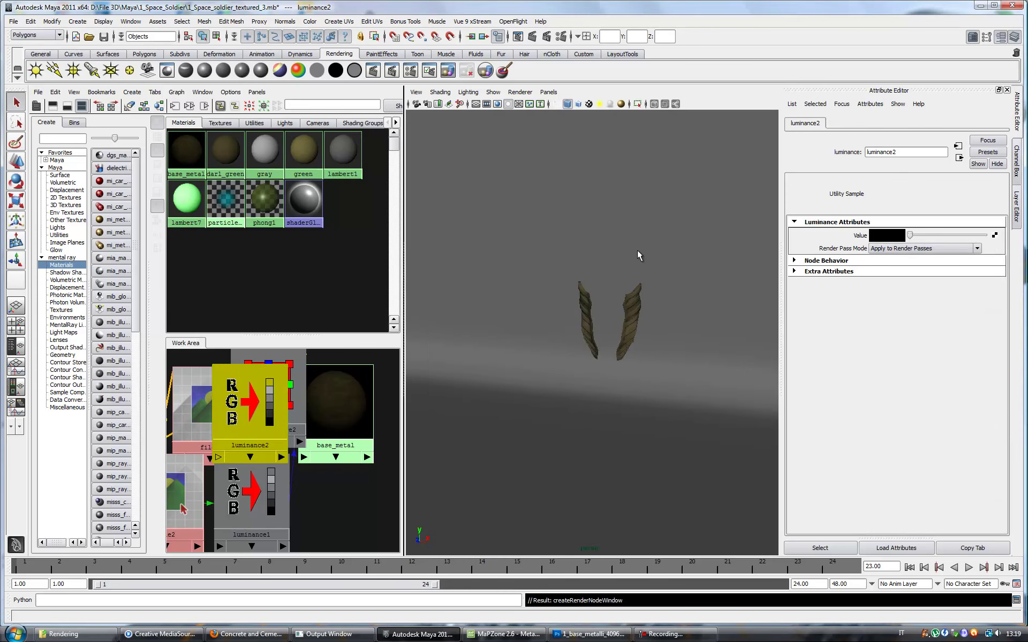
{"action": "left_click", "coordinate": [995, 235]}
{"action": "left_click", "coordinate": [589, 273]}
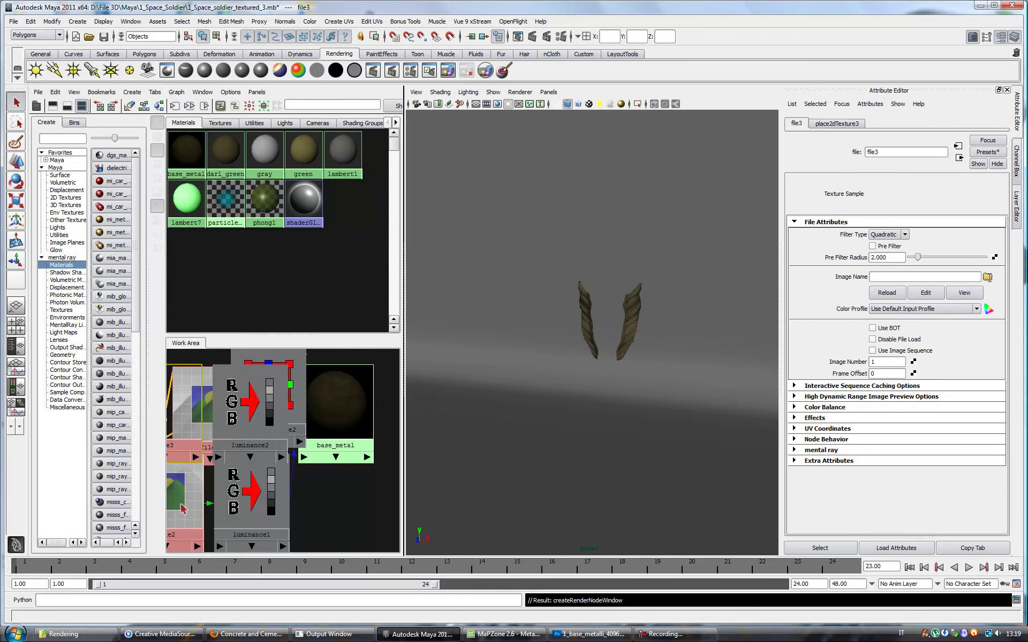
{"action": "left_click", "coordinate": [987, 277]}
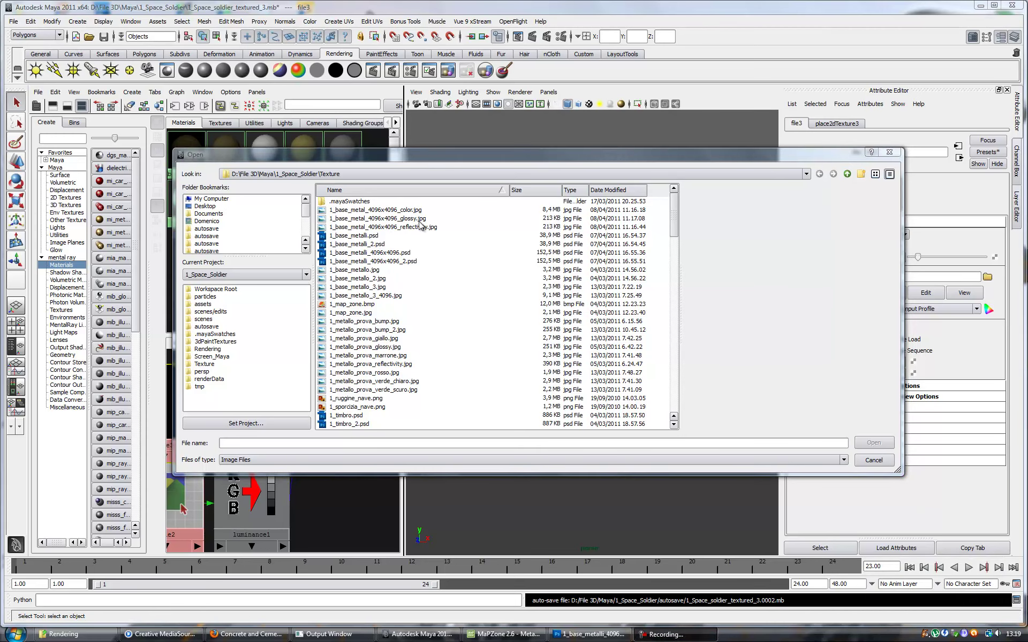
{"action": "left_click", "coordinate": [875, 447]}
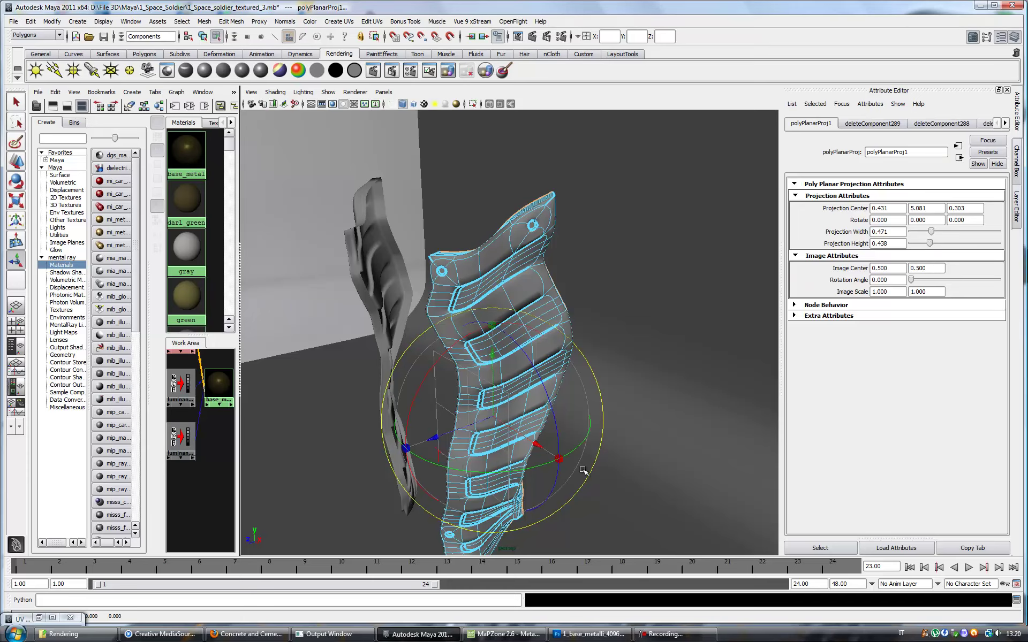
Step: Planar-map the first armor piece with projection height 1 and turn on hardware texturing
{"action": "mouse_move", "coordinate": [481, 375]}
{"action": "left_mouse_down", "text": "alt"}
{"action": "mouse_move", "coordinate": [540, 488]}
{"action": "mouse_move", "coordinate": [581, 475]}
{"action": "mouse_move", "coordinate": [525, 487]}
{"action": "left_mouse_up", "text": "alt"}
{"action": "type", "text": "1"}
{"action": "key", "text": "Return"}
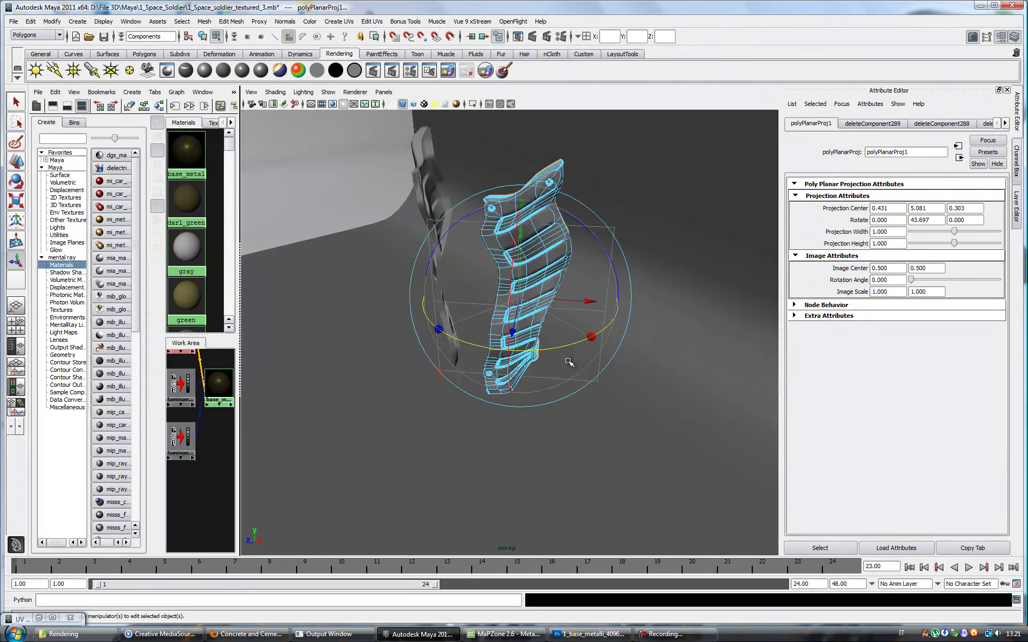
{"action": "left_click", "coordinate": [275, 92]}
{"action": "left_click", "coordinate": [300, 294]}
Step: Planar-map the second armor piece with projection width and height both 1
{"action": "left_click", "coordinate": [372, 21]}
{"action": "mouse_move", "coordinate": [439, 298]}
{"action": "left_mouse_down", "text": "alt"}
{"action": "mouse_move", "coordinate": [482, 321]}
{"action": "mouse_move", "coordinate": [482, 348]}
{"action": "left_mouse_up", "text": "alt"}
{"action": "left_click", "coordinate": [460, 34]}
{"action": "left_click", "coordinate": [339, 21]}
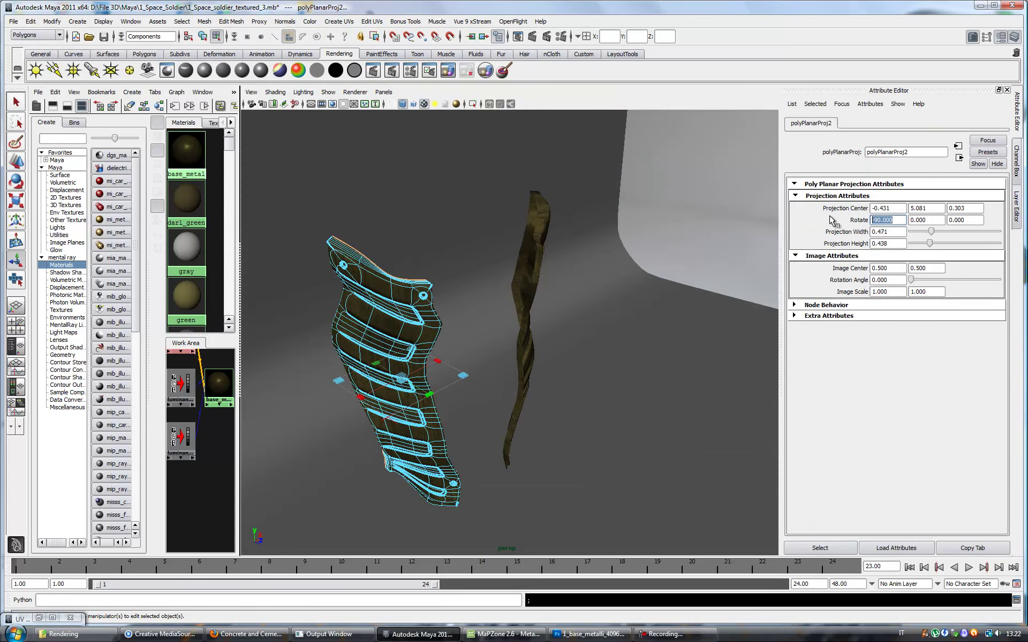
{"action": "left_click", "coordinate": [887, 231]}
{"action": "type", "text": "1"}
{"action": "key", "text": "Tab"}
{"action": "type", "text": "1"}
{"action": "key", "text": "Return"}
Step: Rotate the second projection to fit the piece and bring the UV Texture Editor back
{"action": "key", "text": "e"}
{"action": "left_click_drag", "start_coordinate": [466, 375], "coordinate": [504, 468], "text": "alt"}
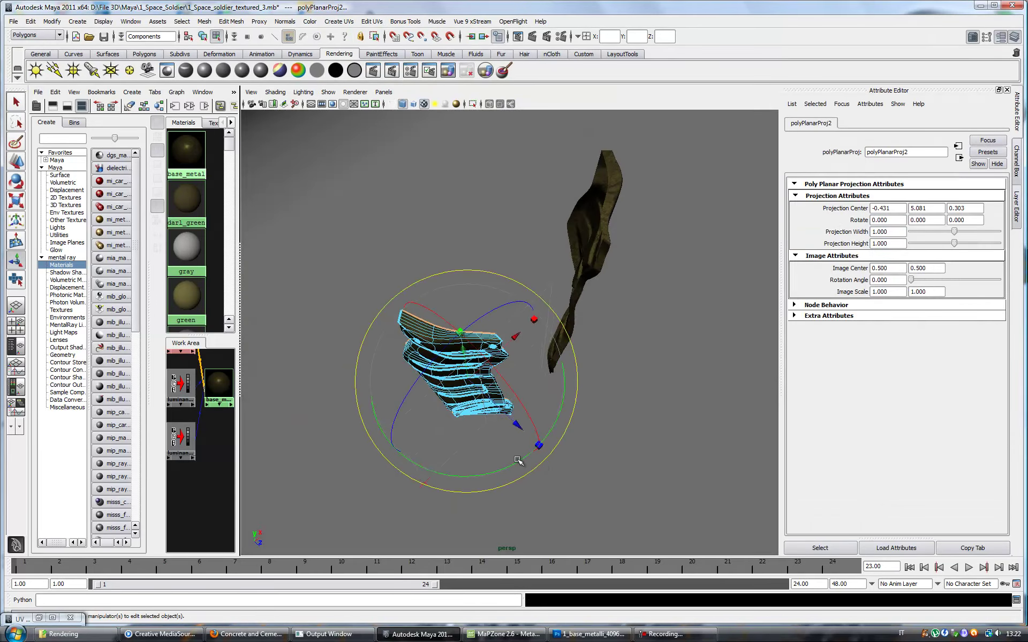
{"action": "left_click", "coordinate": [52, 618]}
Step: Shift the green UV shell right along U and stretch its top upward
{"action": "key", "text": "q"}
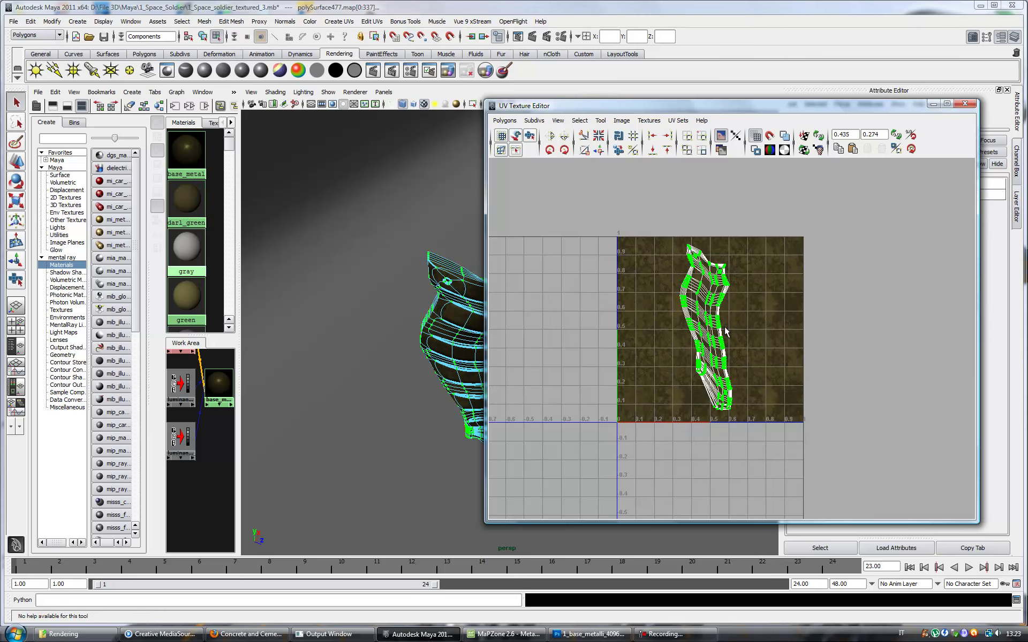
{"action": "key", "text": "w"}
{"action": "left_click_drag", "start_coordinate": [696, 105], "coordinate": [209, 107]}
{"action": "left_click_drag", "start_coordinate": [351, 328], "coordinate": [363, 329]}
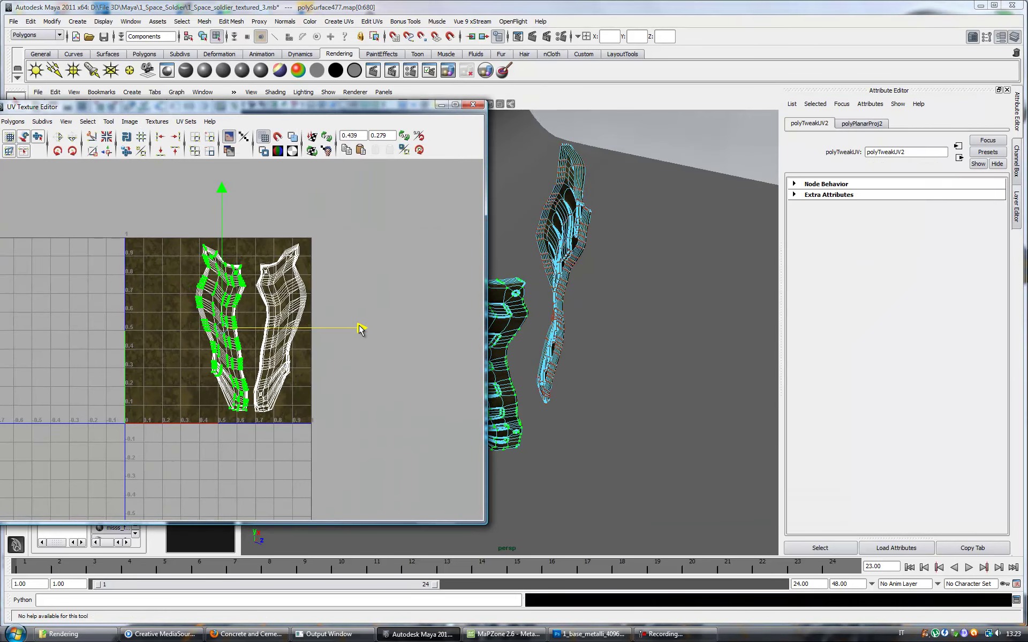
{"action": "middle_click_drag", "start_coordinate": [223, 200], "coordinate": [263, 180], "text": "alt"}
{"action": "left_click_drag", "start_coordinate": [160, 106], "coordinate": [321, 119]}
{"action": "key", "text": "r"}
{"action": "left_click_drag", "start_coordinate": [427, 332], "coordinate": [425, 321]}
{"action": "key", "text": "w"}
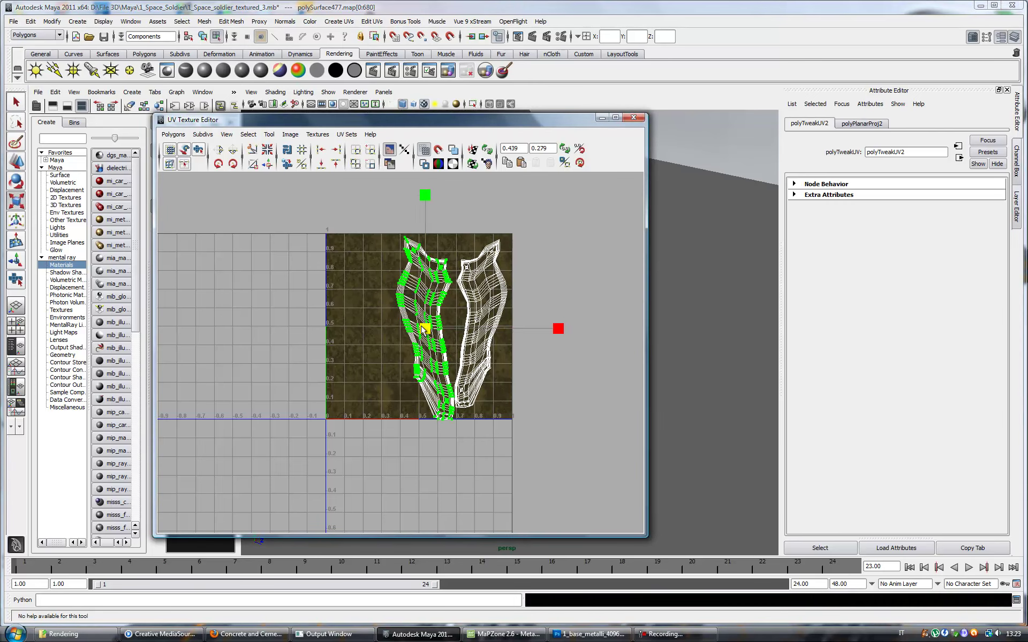
{"action": "left_click_drag", "start_coordinate": [375, 120], "coordinate": [208, 125]}
Step: Select the other armor piece's whole UV shell and nudge it slightly right and up
{"action": "left_click", "coordinate": [562, 268]}
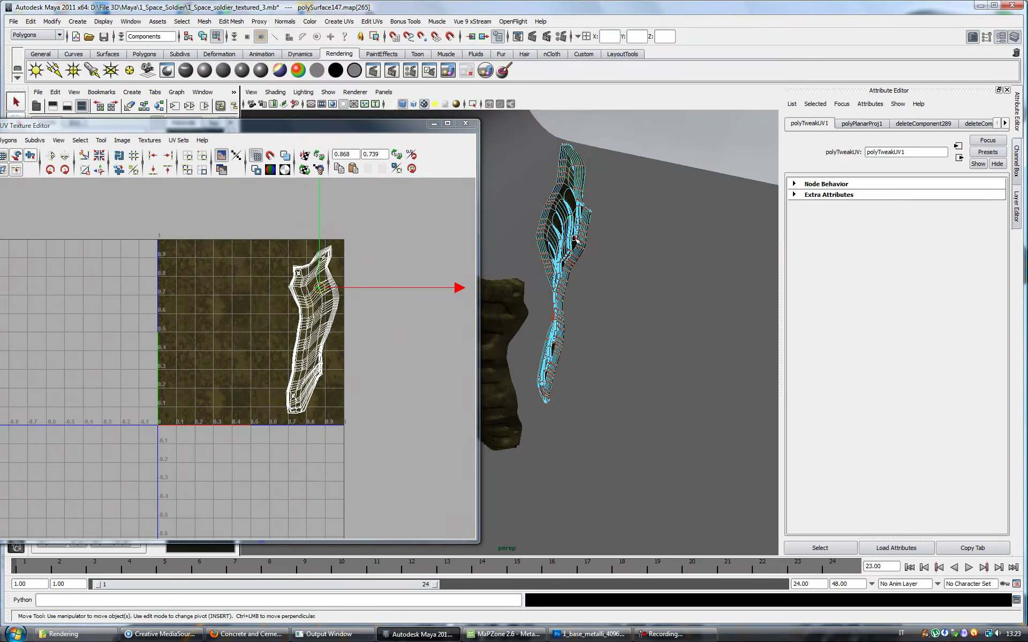
{"action": "left_click_drag", "start_coordinate": [352, 120], "coordinate": [523, 119]}
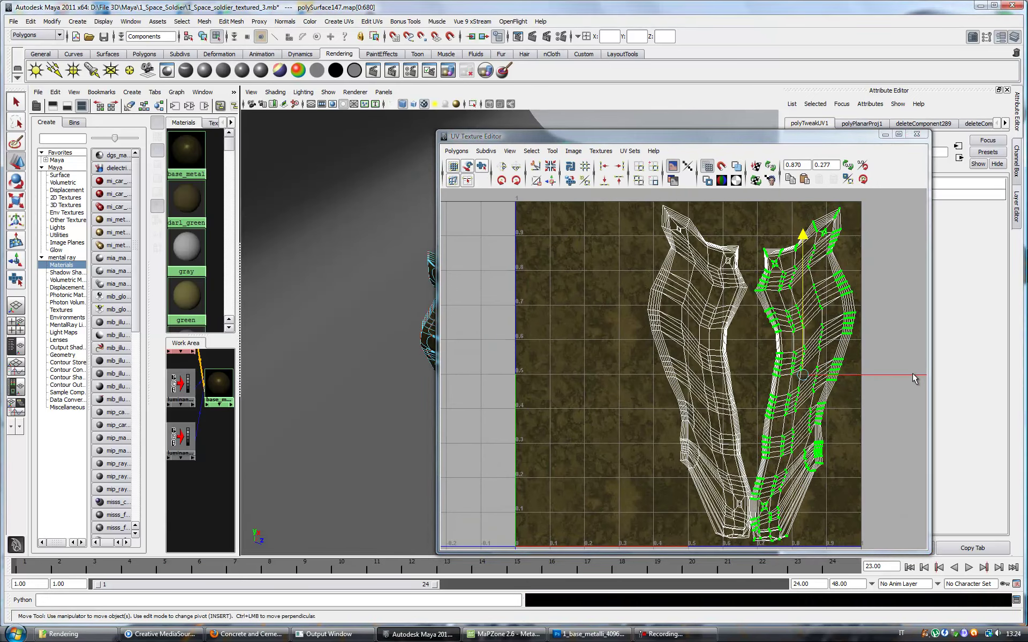
{"action": "left_click_drag", "start_coordinate": [912, 374], "coordinate": [919, 374]}
{"action": "left_click_drag", "start_coordinate": [809, 240], "coordinate": [810, 236]}
{"action": "scroll", "coordinate": [714, 236], "scroll_direction": "up", "scroll_amount": 3}
{"action": "scroll", "coordinate": [760, 332], "scroll_direction": "up", "scroll_amount": 4}
{"action": "scroll", "coordinate": [805, 429], "scroll_direction": "up", "scroll_amount": 3}
Step: Reshape the shell corners by moving individual UVs, then minimize the editor and show the Layer Editor
{"action": "right_click", "coordinate": [806, 404]}
{"action": "left_click", "coordinate": [845, 402]}
{"action": "left_click", "coordinate": [801, 371]}
{"action": "left_click", "coordinate": [687, 393]}
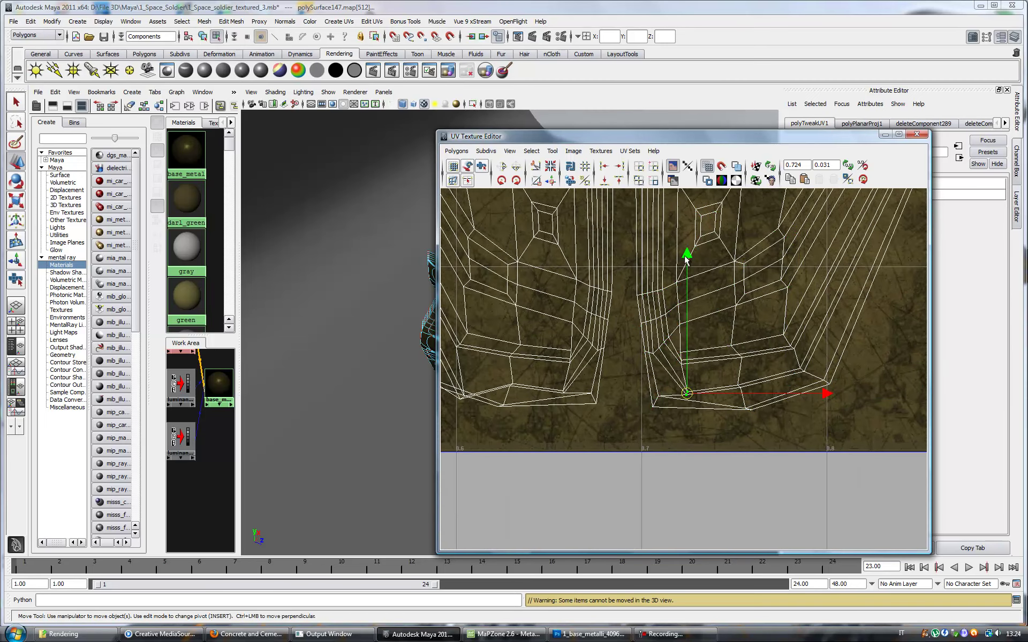
{"action": "middle_click_drag", "start_coordinate": [632, 370], "coordinate": [723, 389], "text": "alt"}
{"action": "left_click", "coordinate": [554, 415]}
{"action": "left_click_drag", "start_coordinate": [557, 279], "coordinate": [560, 248]}
{"action": "mouse_move", "coordinate": [696, 394]}
{"action": "left_mouse_down"}
{"action": "mouse_move", "coordinate": [679, 390]}
{"action": "mouse_move", "coordinate": [665, 418]}
{"action": "left_mouse_up"}
{"action": "scroll", "coordinate": [669, 275], "scroll_direction": "up", "scroll_amount": 5}
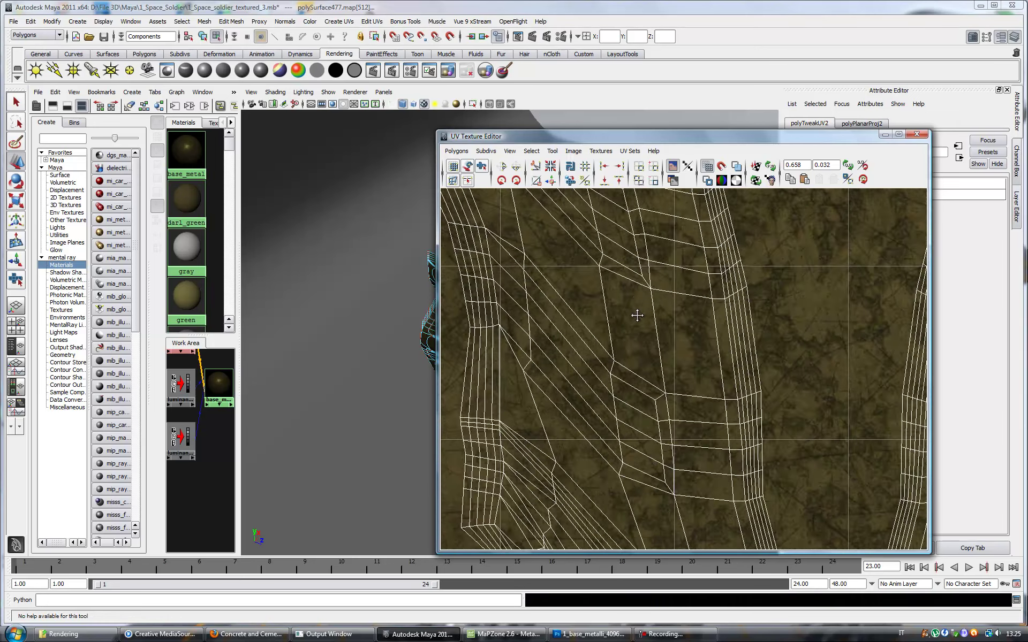
{"action": "left_click", "coordinate": [885, 134]}
{"action": "left_click", "coordinate": [1016, 206]}
{"action": "mouse_move", "coordinate": [669, 332]}
{"action": "left_mouse_down", "text": "alt"}
{"action": "mouse_move", "coordinate": [739, 353]}
{"action": "mouse_move", "coordinate": [632, 459]}
{"action": "mouse_move", "coordinate": [622, 441]}
{"action": "mouse_move", "coordinate": [734, 352]}
{"action": "left_mouse_up", "text": "alt"}
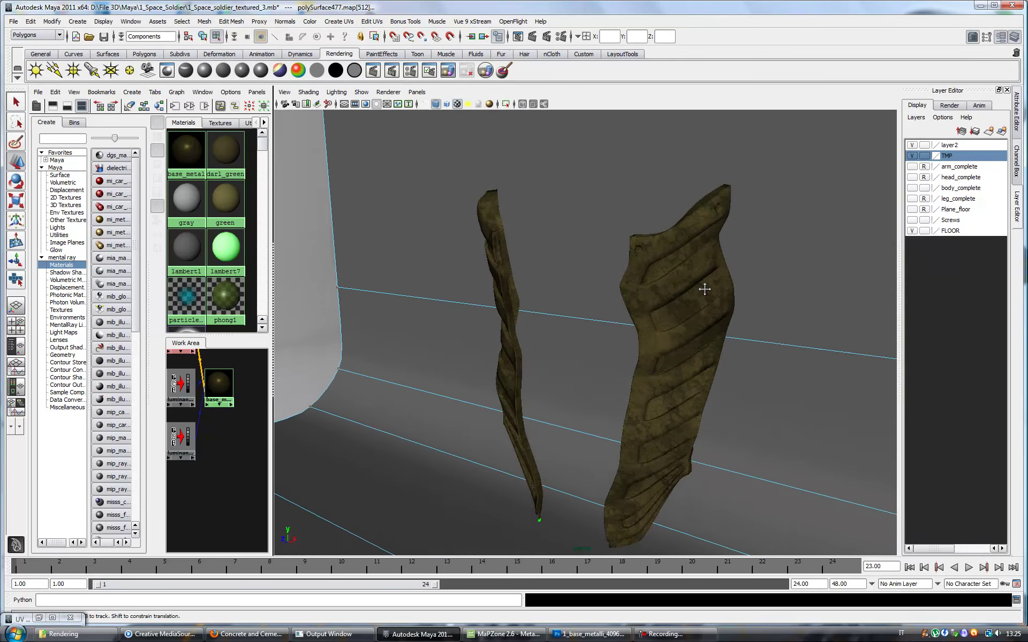
Step: Render the textured gold-metal armor pieces in mental ray and close the Render View
{"action": "left_click", "coordinate": [373, 70]}
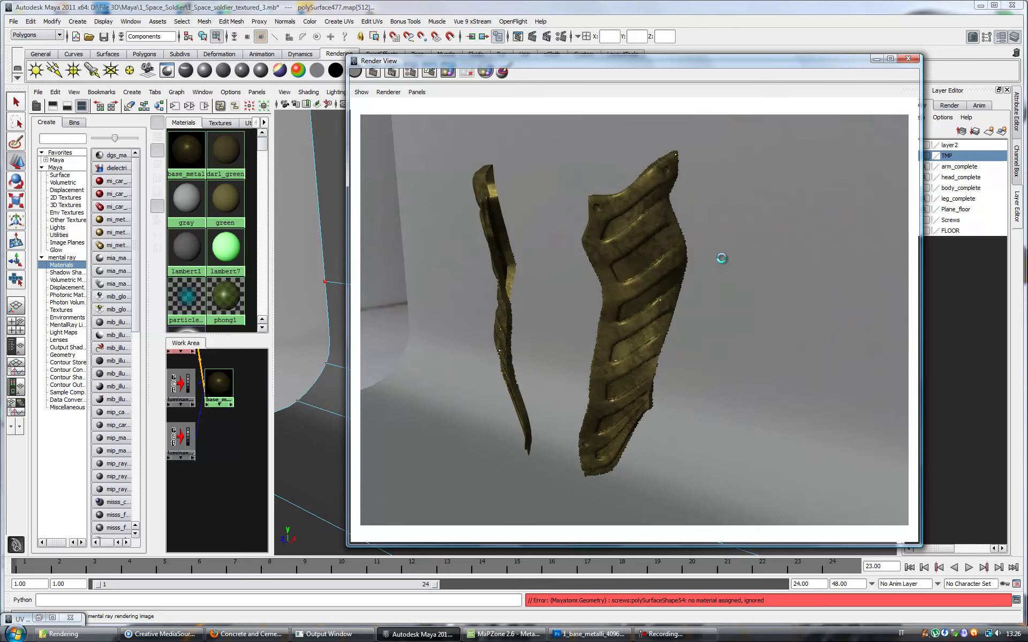
{"action": "left_click", "coordinate": [908, 58]}
Step: Apply a new planar projection to polySurface476 and reset its rotation and size
{"action": "key", "text": "f"}
{"action": "scroll", "coordinate": [656, 399], "scroll_direction": "down", "scroll_amount": 3}
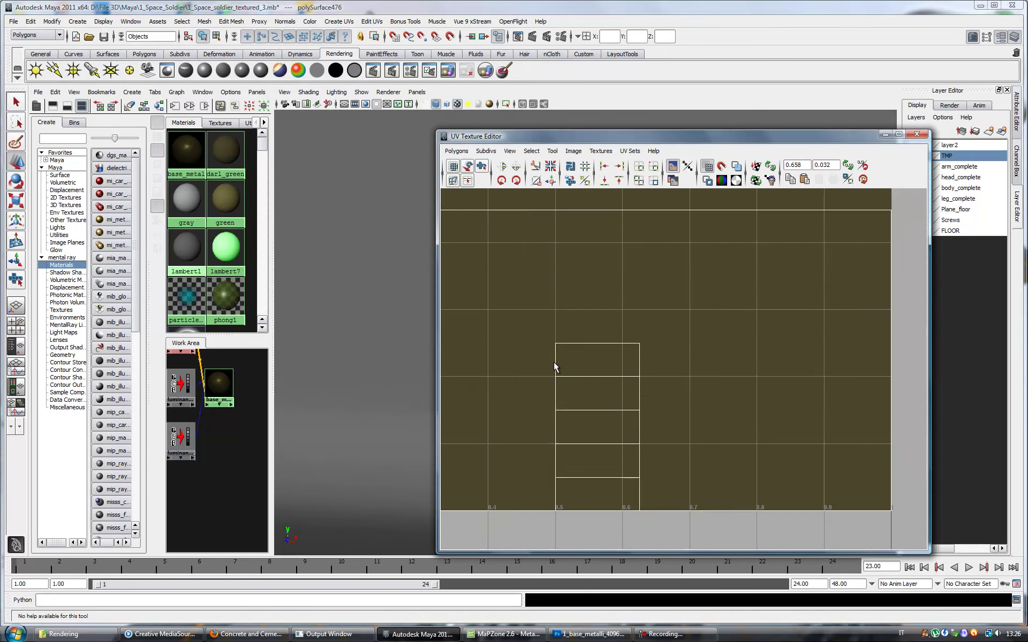
{"action": "left_click", "coordinate": [885, 135]}
{"action": "left_click", "coordinate": [339, 22]}
{"action": "left_click", "coordinate": [364, 34]}
{"action": "key", "text": "t"}
Step: Select all of the armor's UVs and scale them to fit the 0–1 range
{"action": "left_click_drag", "start_coordinate": [769, 287], "coordinate": [615, 367], "text": "alt"}
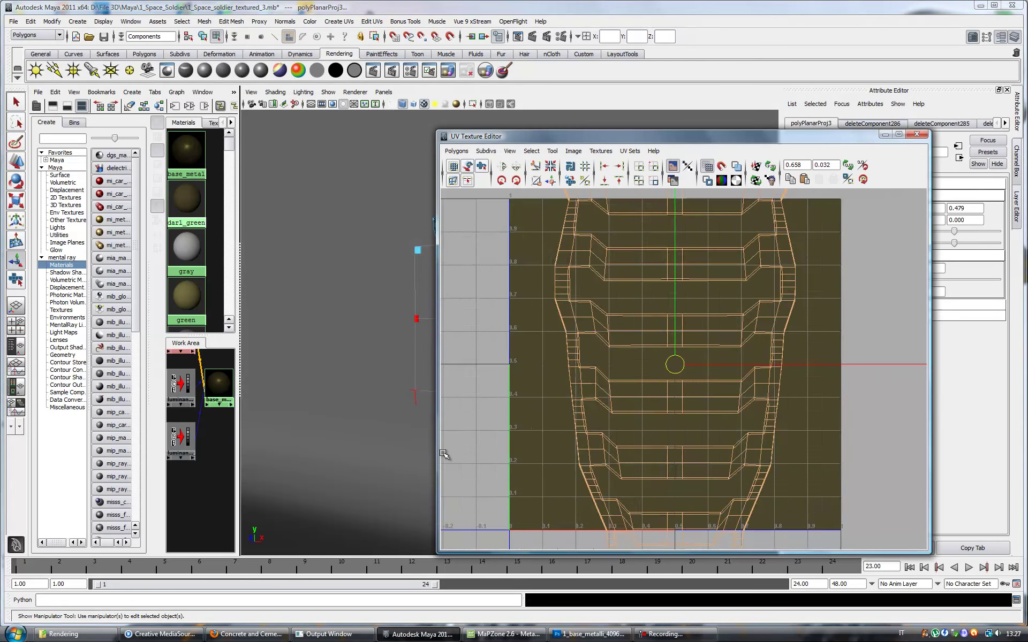
{"action": "key", "text": "ctrl+F12"}
{"action": "key", "text": "r"}
{"action": "left_click_drag", "start_coordinate": [598, 363], "coordinate": [567, 364]}
{"action": "key", "text": "w"}
Step: Unfold the UVs with the Smooth UV Tool, then return to object selection mode
{"action": "scroll", "coordinate": [565, 366], "scroll_direction": "up", "scroll_amount": 3}
{"action": "left_click", "coordinate": [552, 151]}
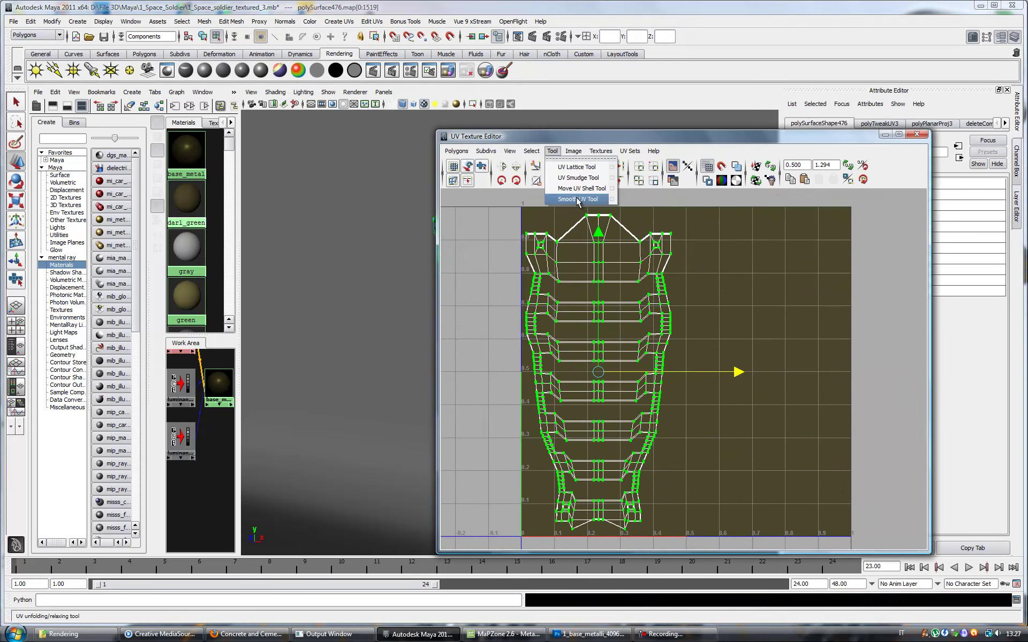
{"action": "left_click", "coordinate": [578, 199]}
{"action": "left_click_drag", "start_coordinate": [510, 505], "coordinate": [541, 505]}
{"action": "left_click", "coordinate": [885, 134]}
{"action": "right_click_drag", "start_coordinate": [499, 228], "coordinate": [537, 218]}
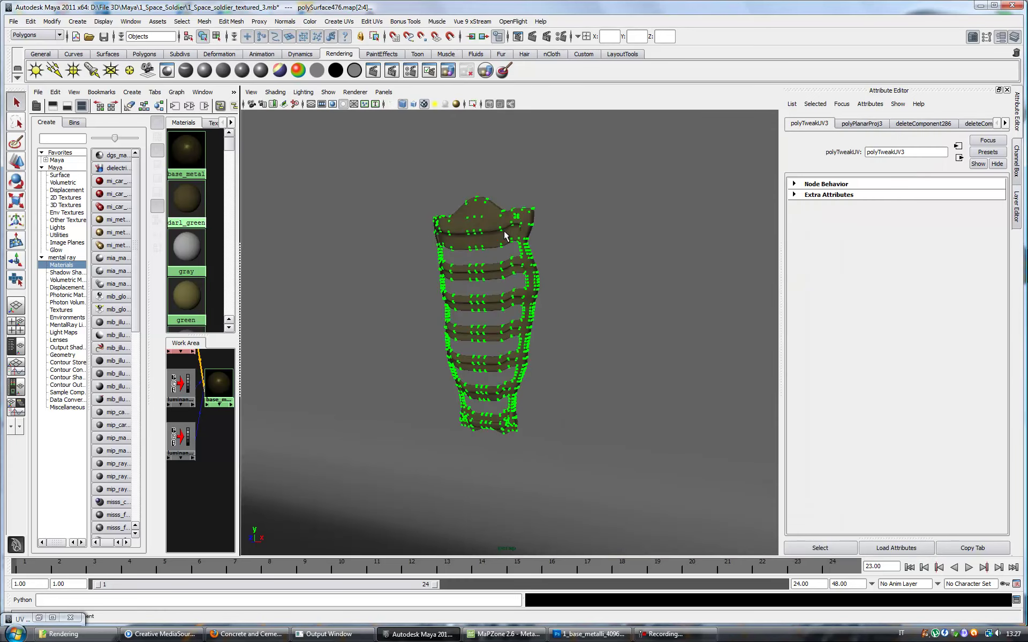
{"action": "scroll", "coordinate": [591, 375], "scroll_direction": "up", "scroll_amount": 5}
{"action": "left_click", "coordinate": [615, 391]}
{"action": "mouse_move", "coordinate": [592, 429]}
{"action": "left_mouse_down", "text": "alt"}
{"action": "mouse_move", "coordinate": [578, 412]}
{"action": "mouse_move", "coordinate": [514, 461]}
{"action": "left_mouse_up", "text": "alt"}
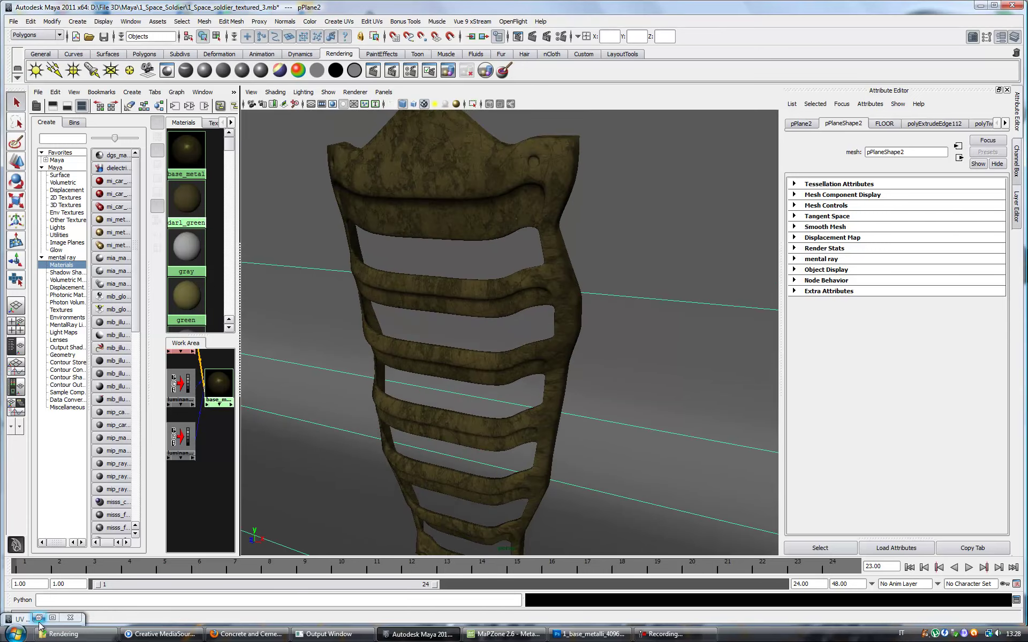
Step: Relax a column of UVs along the hole with the Smooth UV tool
{"action": "left_click", "coordinate": [38, 618]}
{"action": "scroll", "coordinate": [654, 363], "scroll_direction": "up", "scroll_amount": 3}
{"action": "scroll", "coordinate": [654, 363], "scroll_direction": "up", "scroll_amount": 2}
{"action": "right_click_drag", "start_coordinate": [678, 356], "coordinate": [710, 357]}
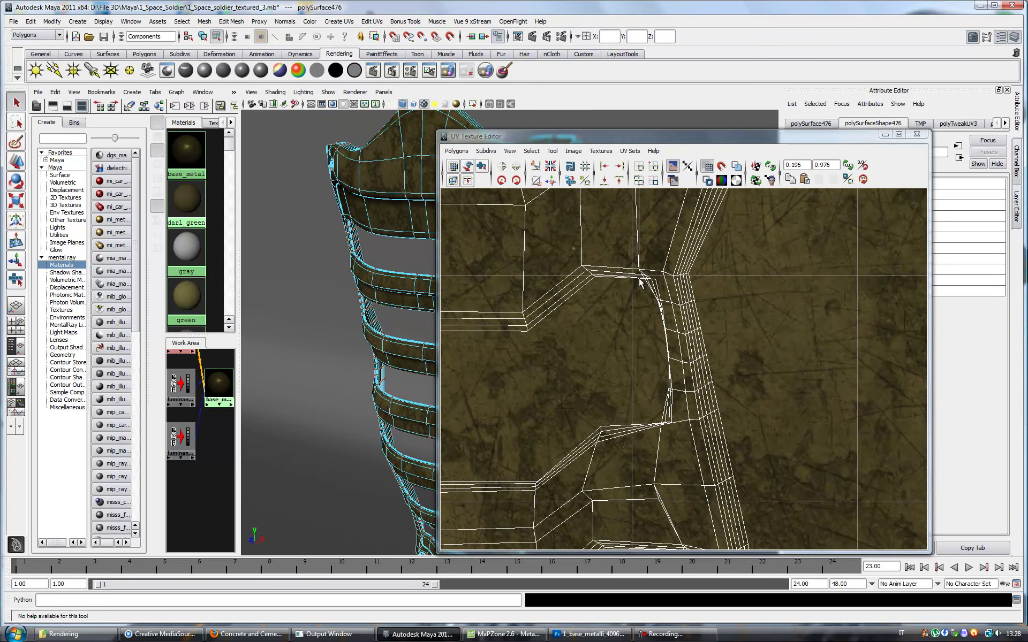
{"action": "left_click_drag", "start_coordinate": [639, 270], "coordinate": [677, 425]}
{"action": "left_click", "coordinate": [532, 151]}
{"action": "left_click", "coordinate": [577, 199]}
{"action": "left_click_drag", "start_coordinate": [609, 458], "coordinate": [717, 458]}
{"action": "key", "text": "q"}
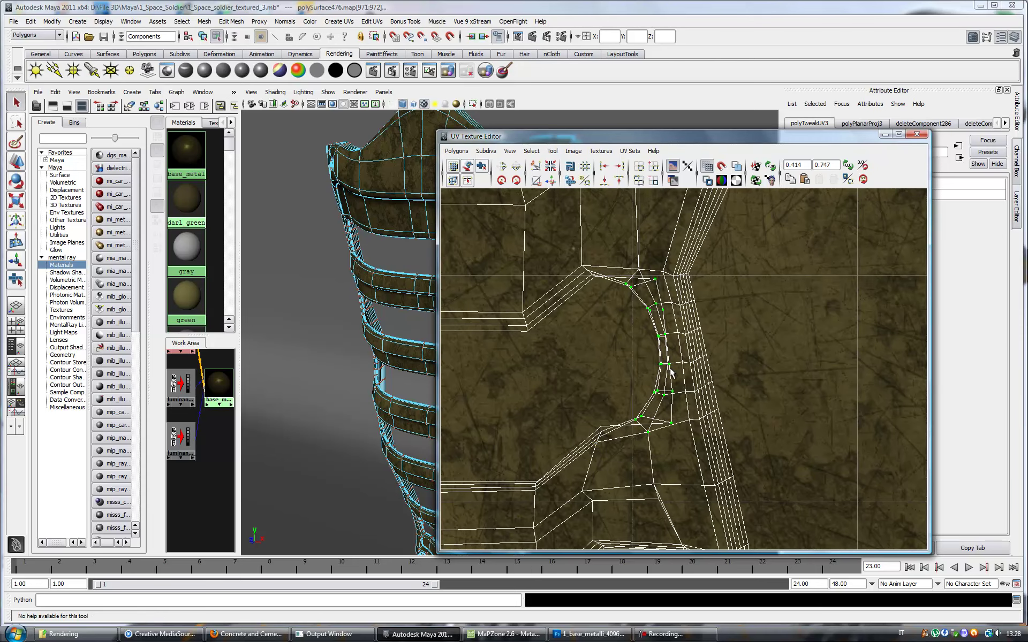
Step: Shift the relaxed UV column slightly left with the Move tool
{"action": "key", "text": "w"}
{"action": "left_click_drag", "start_coordinate": [696, 136], "coordinate": [181, 146]}
{"action": "key", "text": "f"}
{"action": "mouse_move", "coordinate": [259, 367]}
{"action": "left_mouse_down"}
{"action": "mouse_move", "coordinate": [247, 370]}
{"action": "mouse_move", "coordinate": [273, 349]}
{"action": "left_mouse_up"}
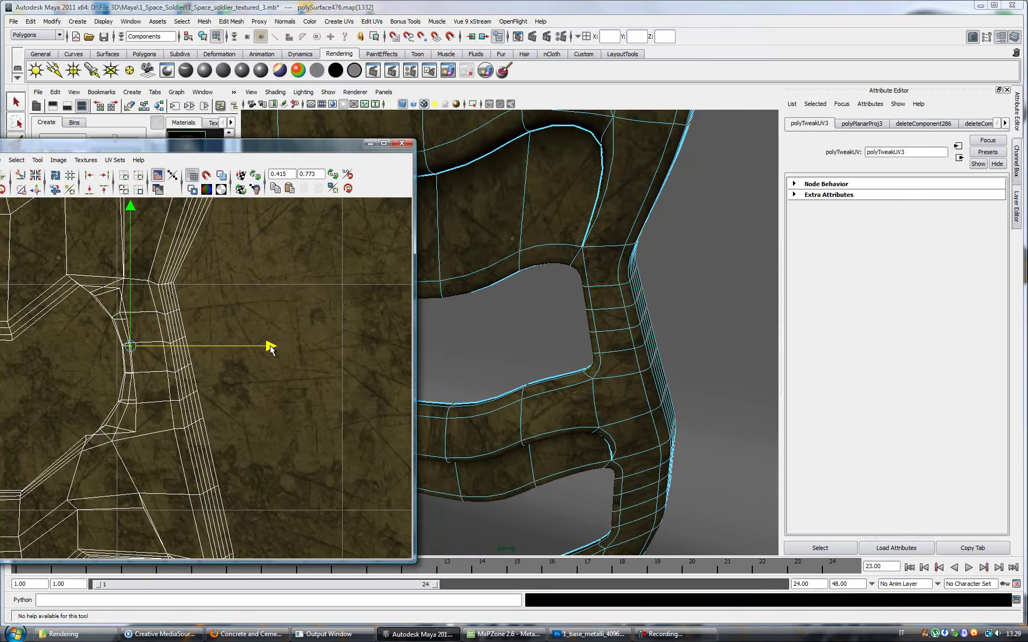
{"action": "left_click", "coordinate": [95, 432]}
{"action": "left_click_drag", "start_coordinate": [585, 343], "coordinate": [645, 395], "text": "alt"}
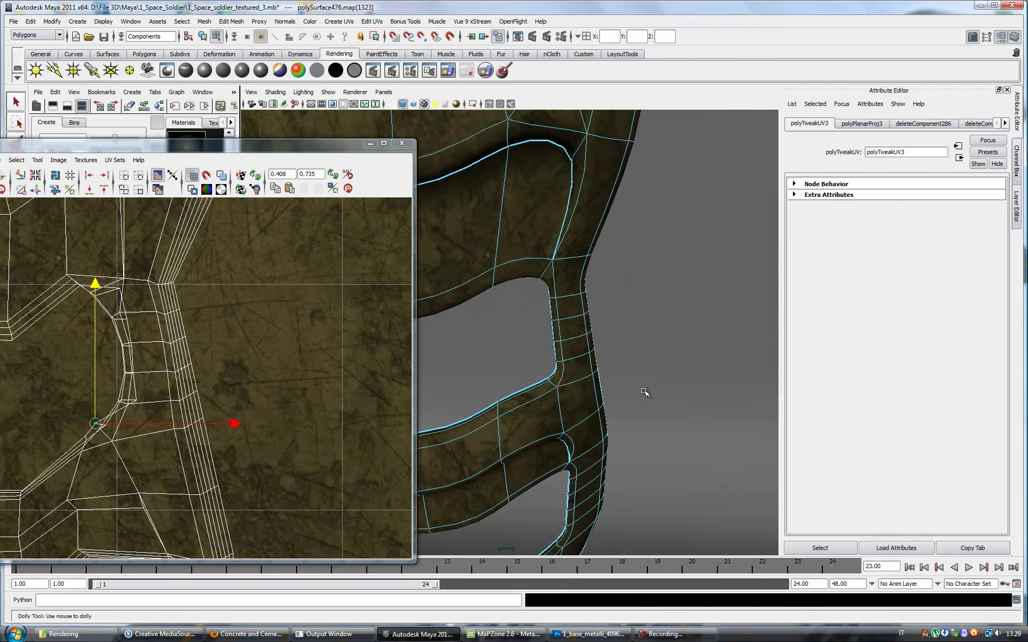
{"action": "mouse_move", "coordinate": [220, 495]}
{"action": "middle_mouse_down", "text": "alt"}
{"action": "mouse_move", "coordinate": [277, 366]}
{"action": "mouse_move", "coordinate": [407, 300]}
{"action": "middle_mouse_up", "text": "alt"}
Step: Nudge the UV at the hole's corner right, then back left
{"action": "right_click", "coordinate": [314, 363]}
{"action": "left_click", "coordinate": [355, 363]}
{"action": "left_click", "coordinate": [277, 305]}
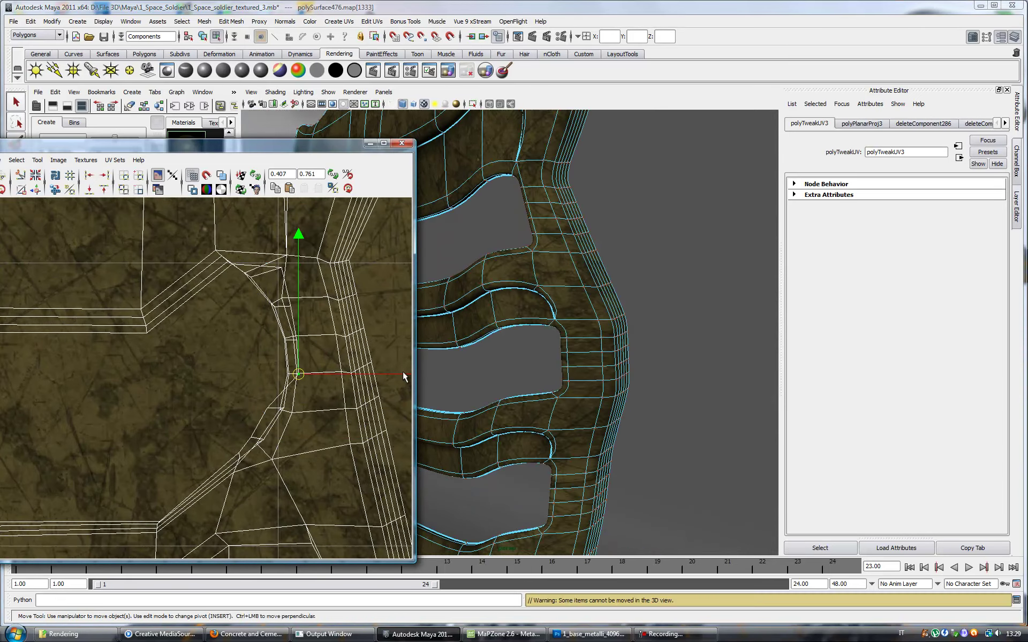
{"action": "left_click_drag", "start_coordinate": [277, 306], "coordinate": [290, 306]}
{"action": "left_click_drag", "start_coordinate": [377, 303], "coordinate": [349, 313]}
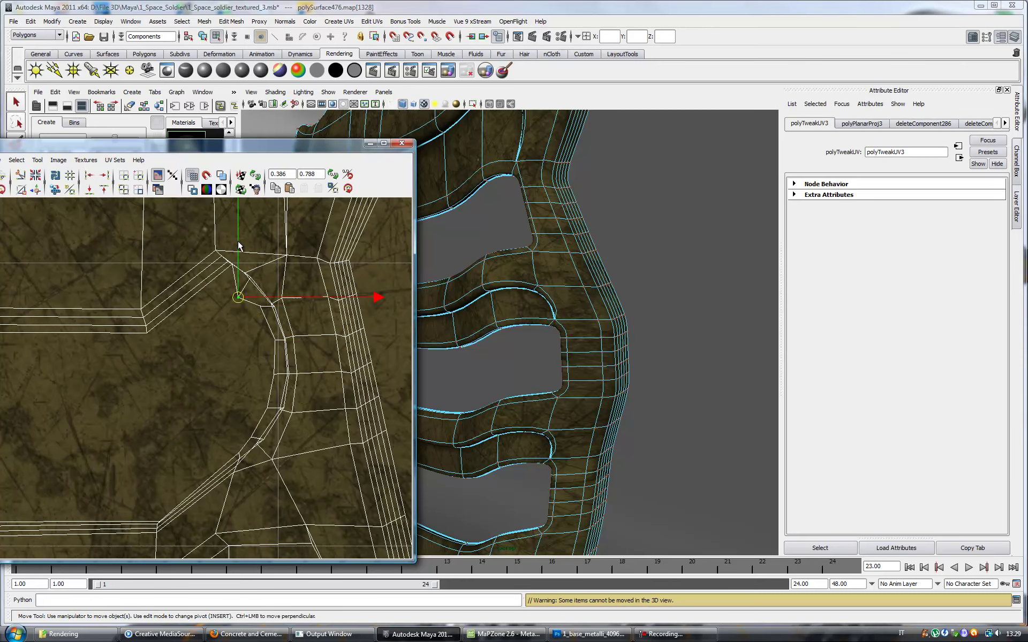
Step: Select the UVs one by one up the hole edge to the corner
{"action": "left_click", "coordinate": [228, 270]}
{"action": "left_click", "coordinate": [222, 270]}
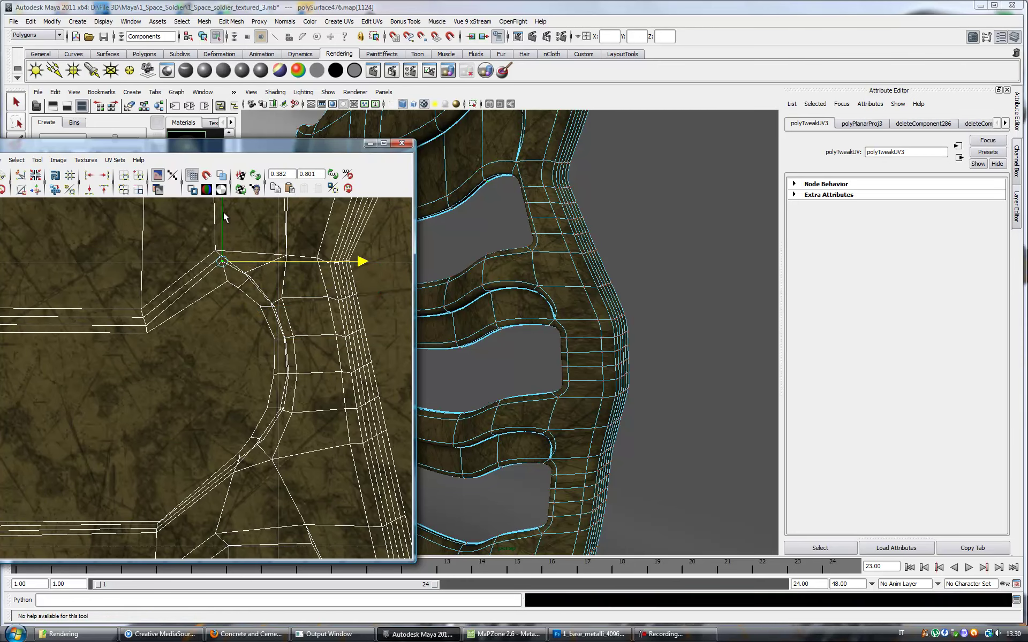
{"action": "left_click", "coordinate": [267, 441]}
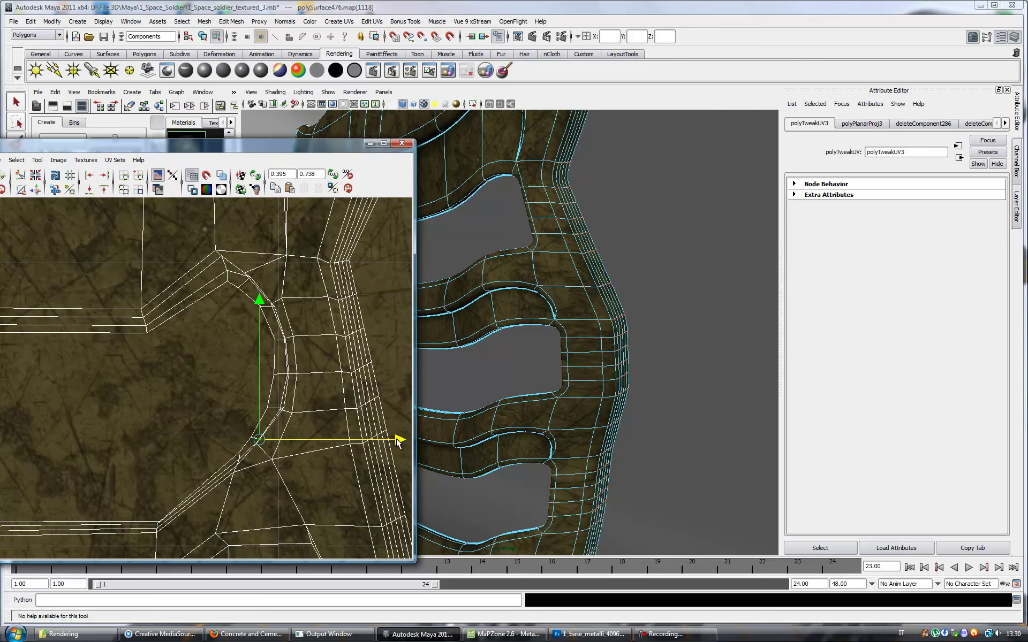
{"action": "left_click", "coordinate": [273, 409]}
{"action": "left_click", "coordinate": [283, 373]}
{"action": "left_click", "coordinate": [280, 342]}
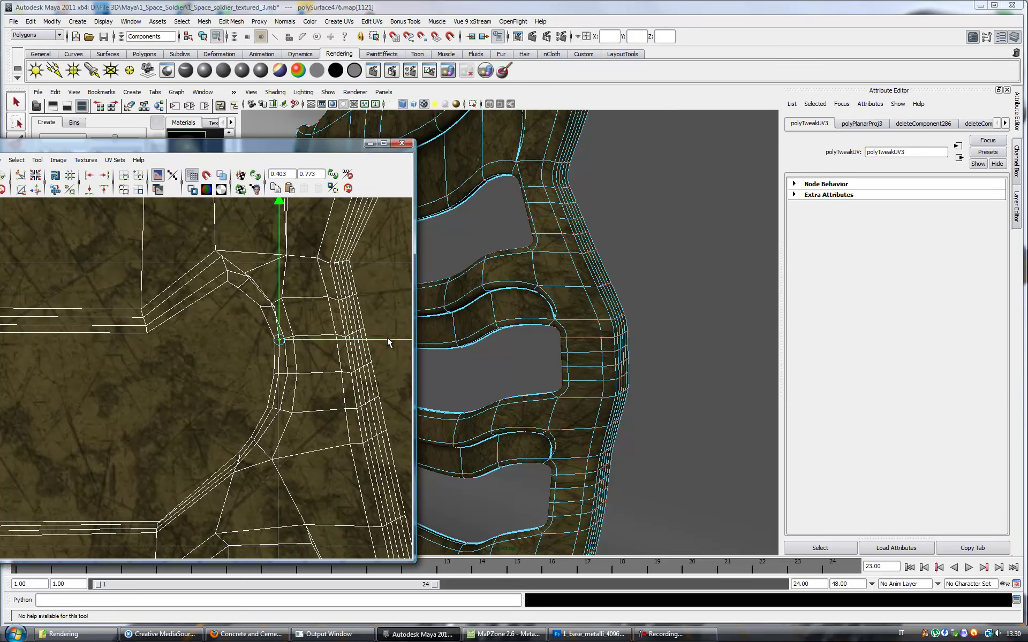
{"action": "left_click", "coordinate": [267, 307]}
{"action": "left_click", "coordinate": [250, 287]}
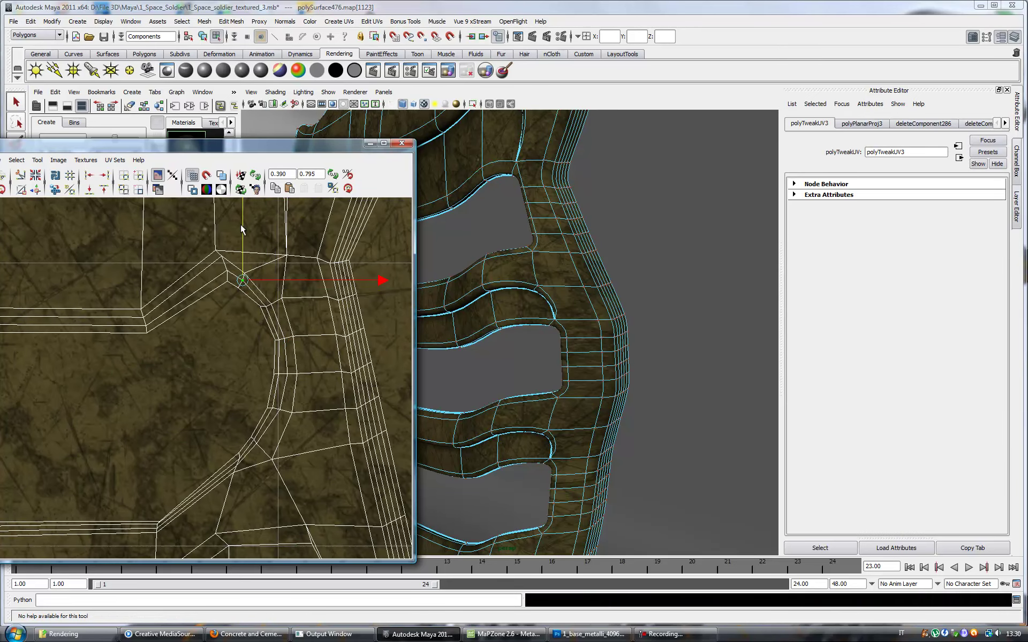
Step: Relax the loop of UVs around the hole and move them left
{"action": "key", "text": "F8"}
{"action": "right_click_drag", "start_coordinate": [306, 369], "coordinate": [333, 368]}
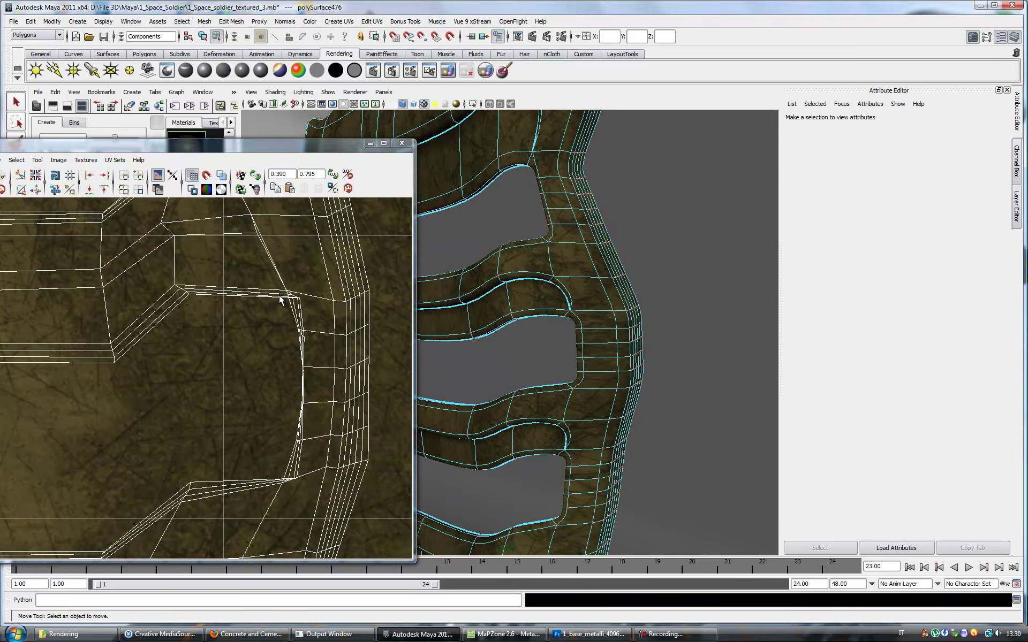
{"action": "left_click_drag", "start_coordinate": [244, 521], "coordinate": [322, 523]}
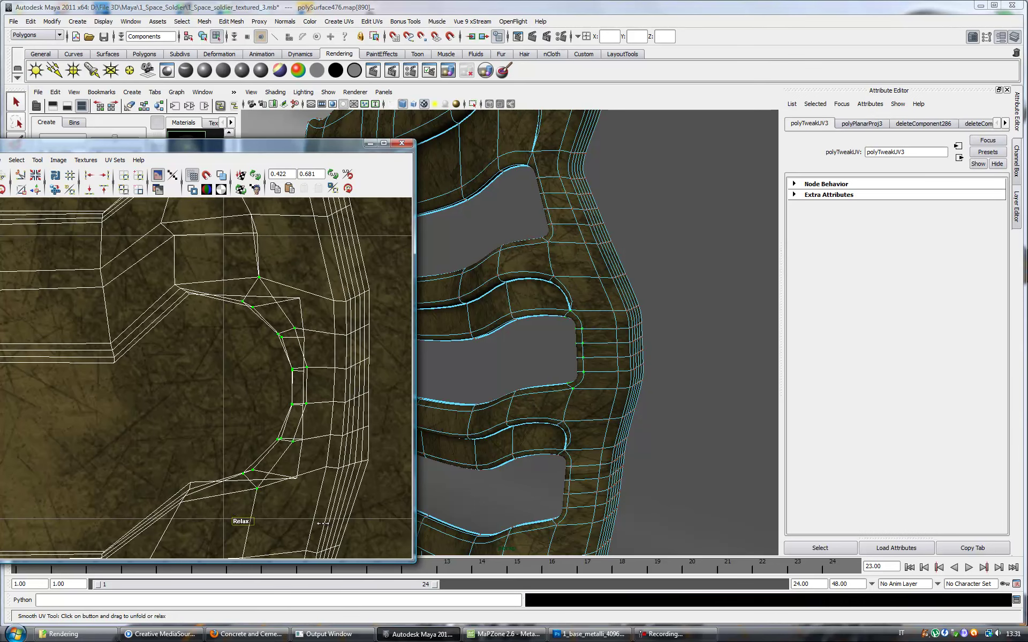
{"action": "key", "text": "q"}
{"action": "left_click", "coordinate": [299, 298]}
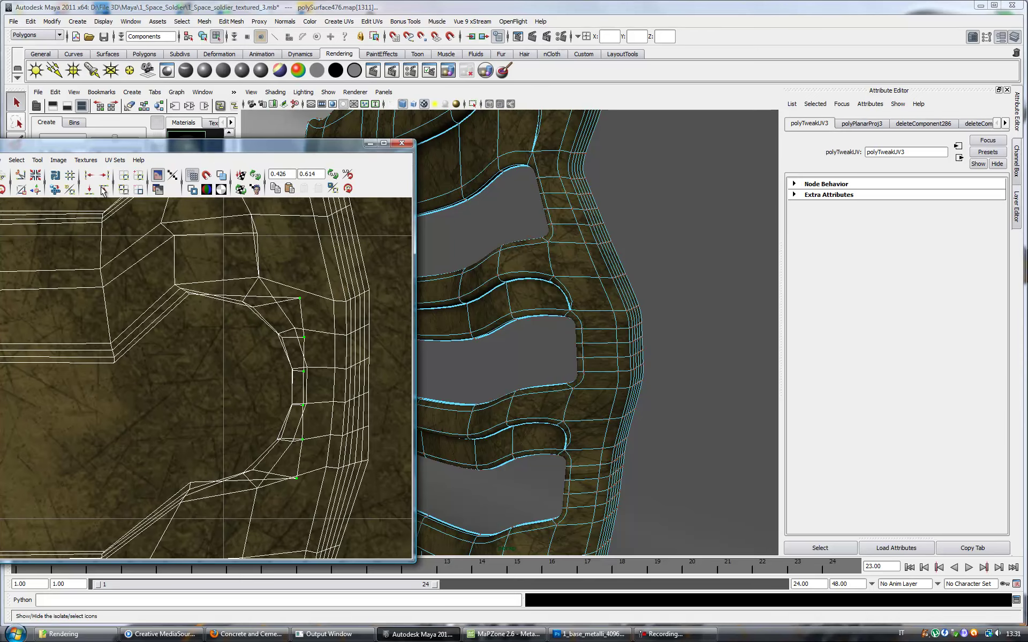
{"action": "key", "text": "w"}
{"action": "middle_click_drag", "start_coordinate": [407, 403], "coordinate": [329, 397]}
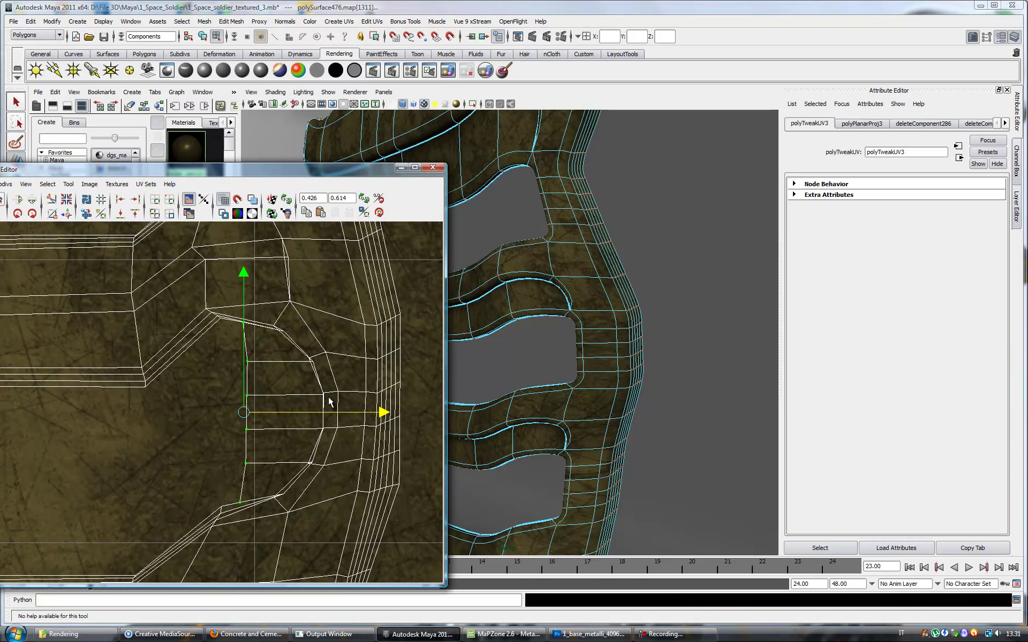
Step: Convert the hole's edge loop to UVs, shift them left and lower one UV
{"action": "left_click_drag", "start_coordinate": [585, 390], "coordinate": [548, 415], "text": "alt"}
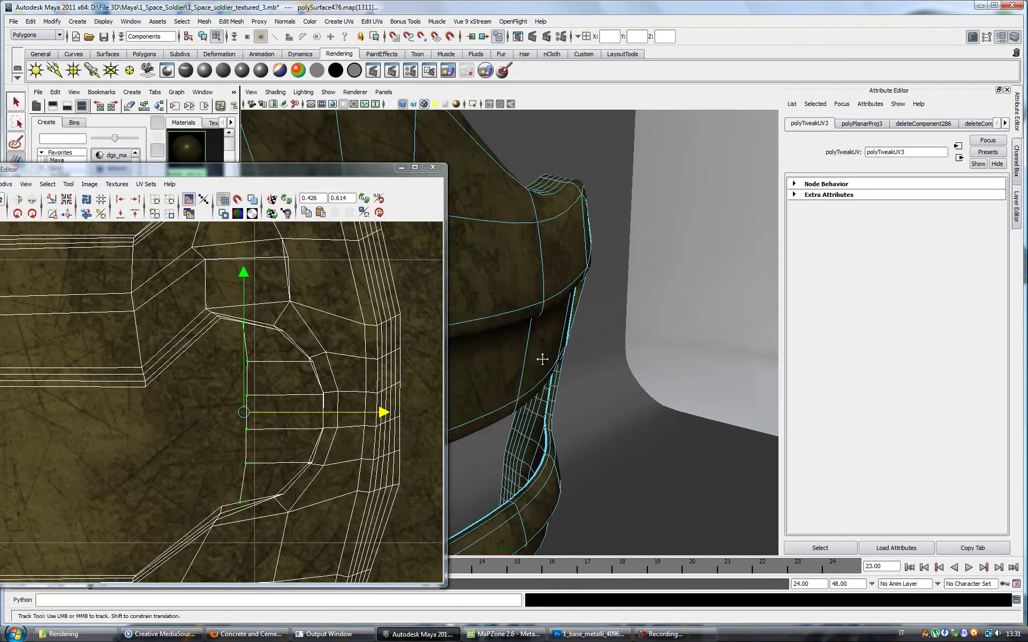
{"action": "right_click_drag", "start_coordinate": [549, 415], "coordinate": [603, 420], "text": "alt"}
{"action": "double_click", "coordinate": [629, 334]}
{"action": "key", "text": "ctrl+F12"}
{"action": "left_click_drag", "start_coordinate": [438, 412], "coordinate": [412, 413]}
{"action": "left_click", "coordinate": [243, 340]}
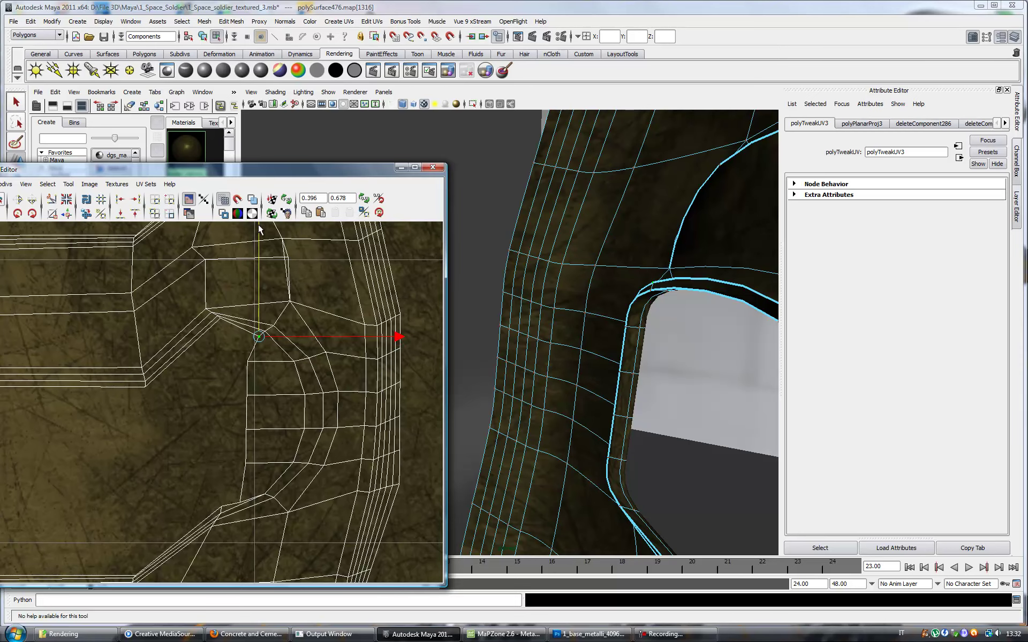
{"action": "left_click_drag", "start_coordinate": [246, 426], "coordinate": [240, 483]}
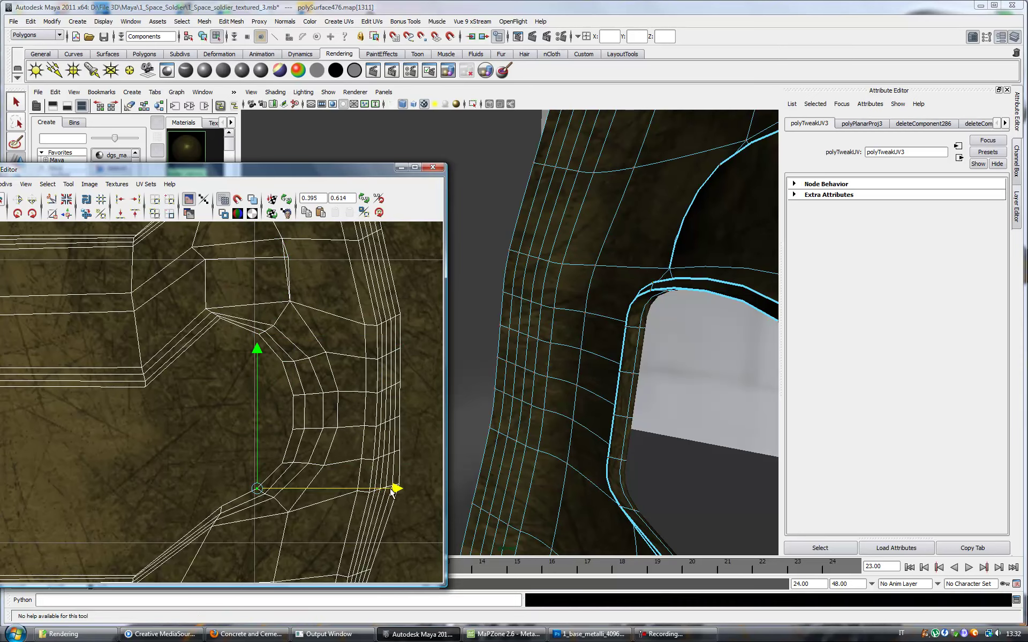
Step: Undo the last two UV adjustments on the hole edge
{"action": "scroll", "coordinate": [586, 448], "scroll_direction": "down", "scroll_amount": 5}
{"action": "left_click_drag", "start_coordinate": [257, 324], "coordinate": [288, 384]}
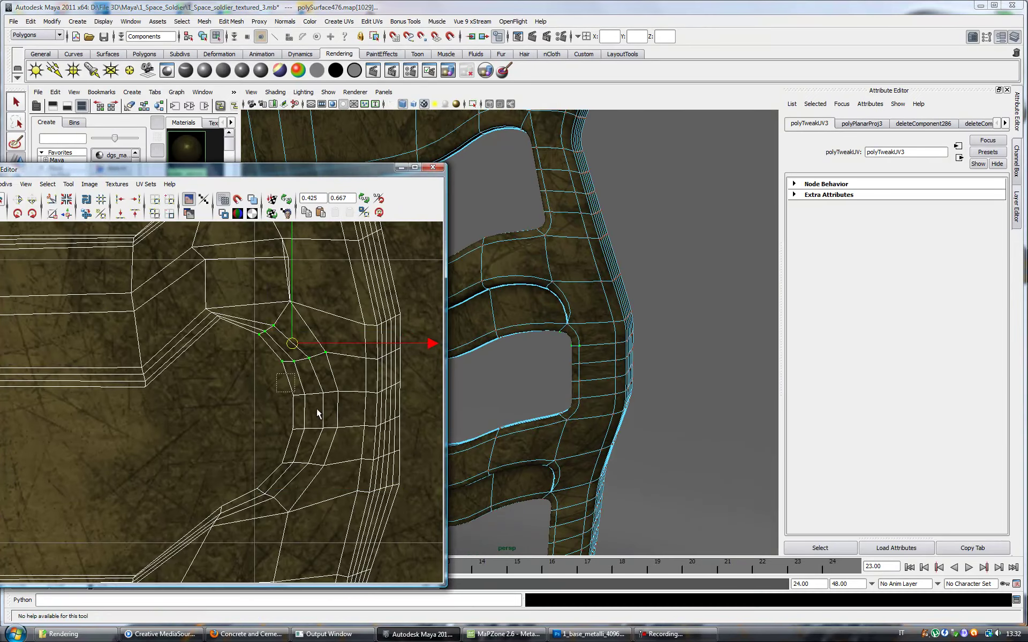
{"action": "key", "text": "ctrl+z"}
{"action": "key", "text": "ctrl+z"}
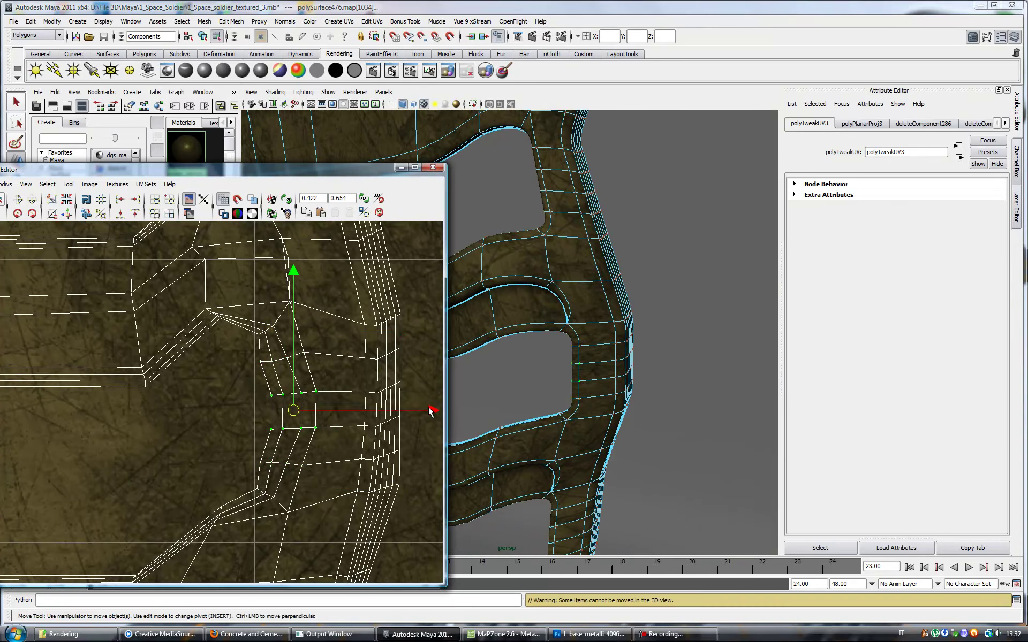
{"action": "key", "text": "ctrl+z"}
{"action": "key", "text": "ctrl+z"}
{"action": "key", "text": "ctrl+z"}
{"action": "key", "text": "ctrl+z"}
Step: Relax a UV column on the hole edge into a curve and move it left
{"action": "right_click_drag", "start_coordinate": [280, 326], "coordinate": [304, 320]}
{"action": "left_click_drag", "start_coordinate": [270, 300], "coordinate": [280, 478]}
{"action": "left_click", "coordinate": [94, 232]}
{"action": "left_click_drag", "start_coordinate": [227, 536], "coordinate": [294, 538]}
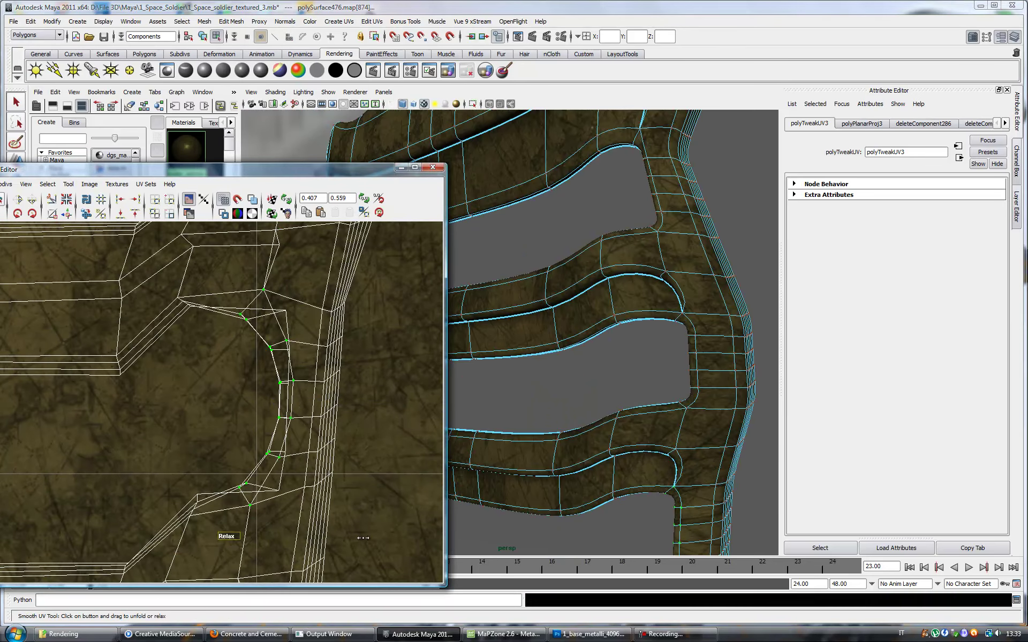
{"action": "left_click", "coordinate": [286, 311]}
{"action": "left_click_drag", "start_coordinate": [288, 347], "coordinate": [294, 354]}
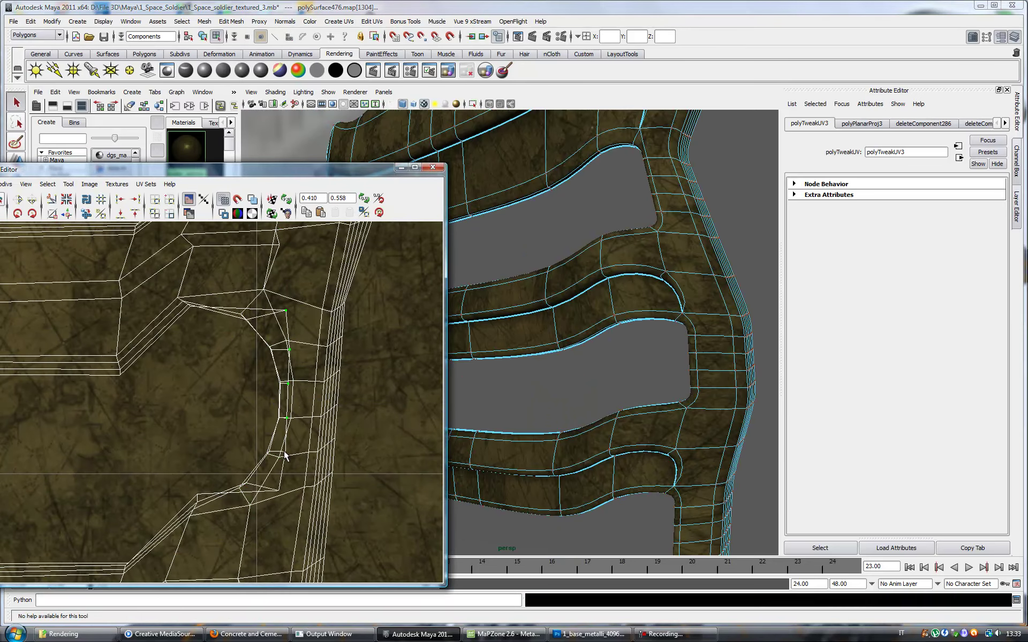
{"action": "key", "text": "w"}
{"action": "left_click_drag", "start_coordinate": [375, 400], "coordinate": [292, 401]}
Step: Convert a selection of edges around the hole to UVs
{"action": "left_click_drag", "start_coordinate": [616, 321], "coordinate": [562, 268], "text": "alt"}
{"action": "right_click_drag", "start_coordinate": [562, 268], "coordinate": [580, 240], "text": "alt"}
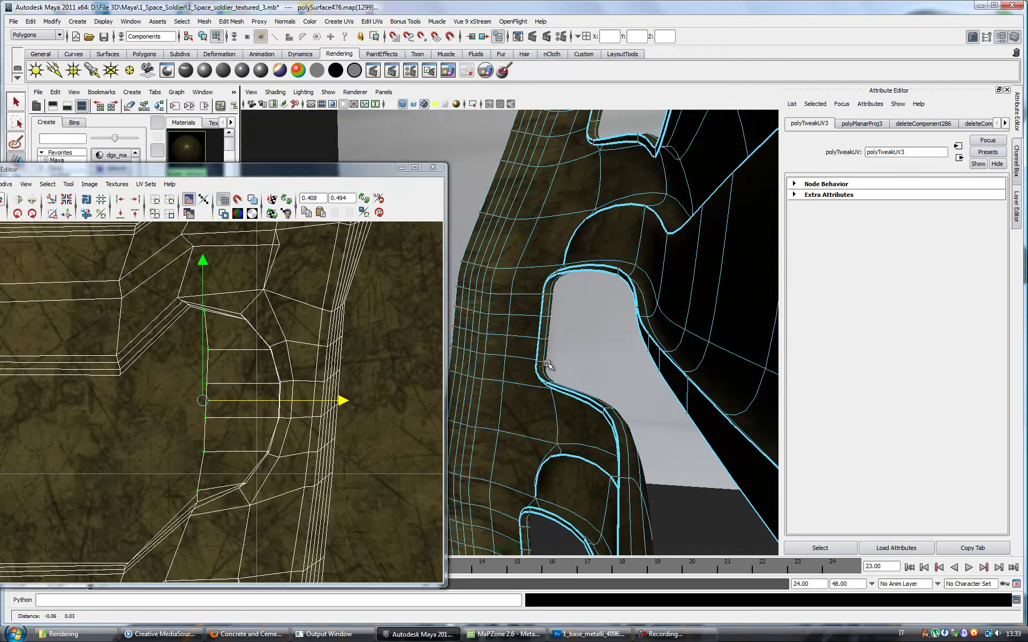
{"action": "left_click", "coordinate": [579, 241]}
{"action": "mouse_move", "coordinate": [579, 241]}
{"action": "left_mouse_down", "text": "alt"}
{"action": "mouse_move", "coordinate": [525, 401]}
{"action": "mouse_move", "coordinate": [648, 343]}
{"action": "left_mouse_up", "text": "alt"}
{"action": "left_click", "coordinate": [47, 184]}
{"action": "left_click", "coordinate": [81, 286]}
Step: Slide a ring of UVs around the hole slightly left
{"action": "right_click", "coordinate": [208, 328]}
{"action": "right_click_drag", "start_coordinate": [208, 328], "coordinate": [247, 326]}
{"action": "left_click", "coordinate": [204, 310]}
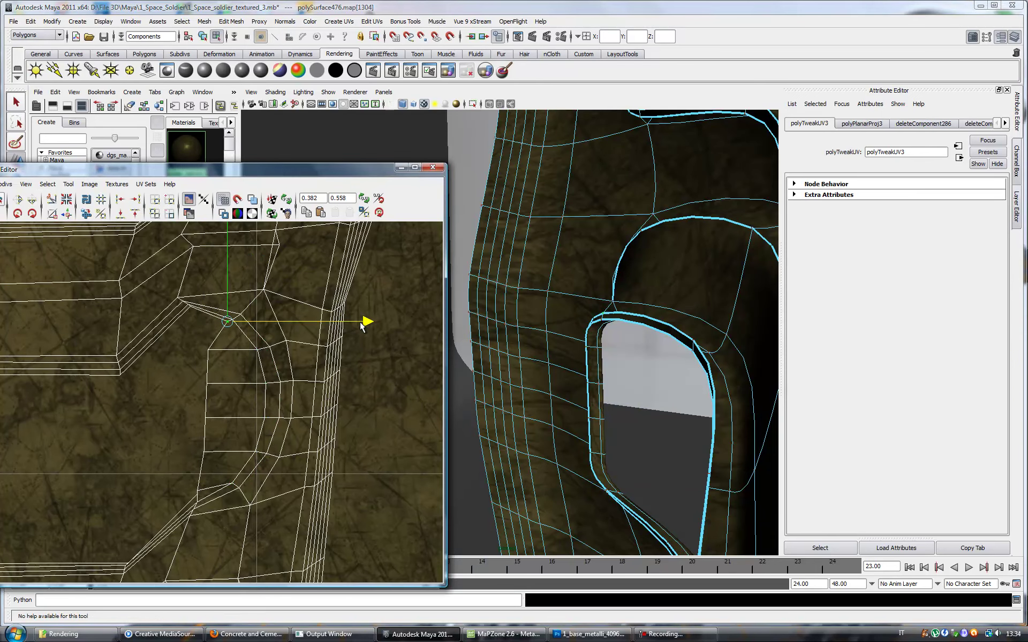
{"action": "left_click", "coordinate": [208, 489]}
{"action": "left_click_drag", "start_coordinate": [228, 372], "coordinate": [281, 428]}
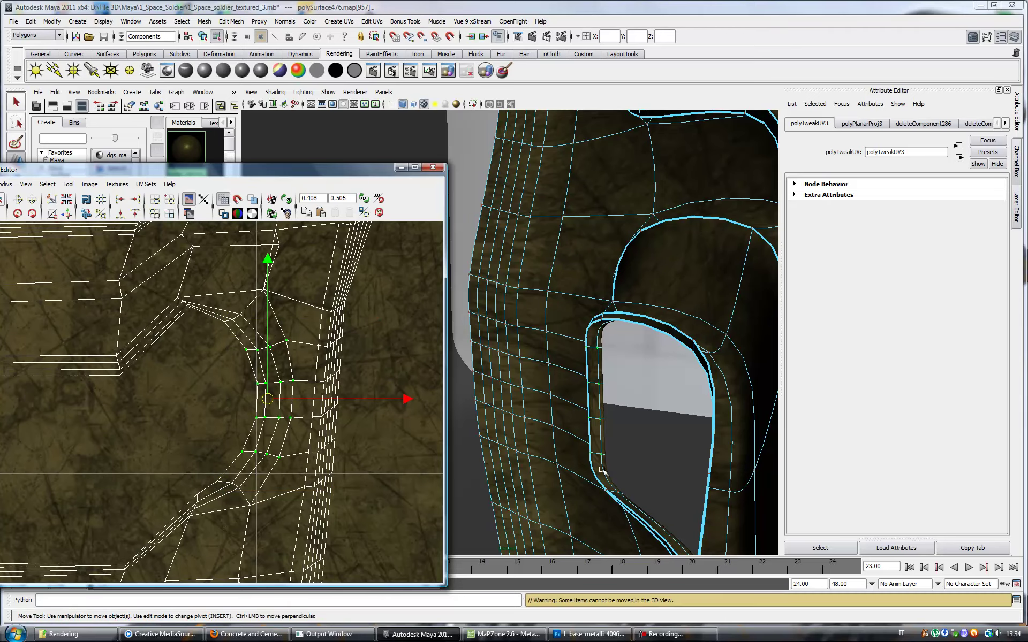
{"action": "key", "text": "f"}
{"action": "left_click_drag", "start_coordinate": [393, 400], "coordinate": [380, 400]}
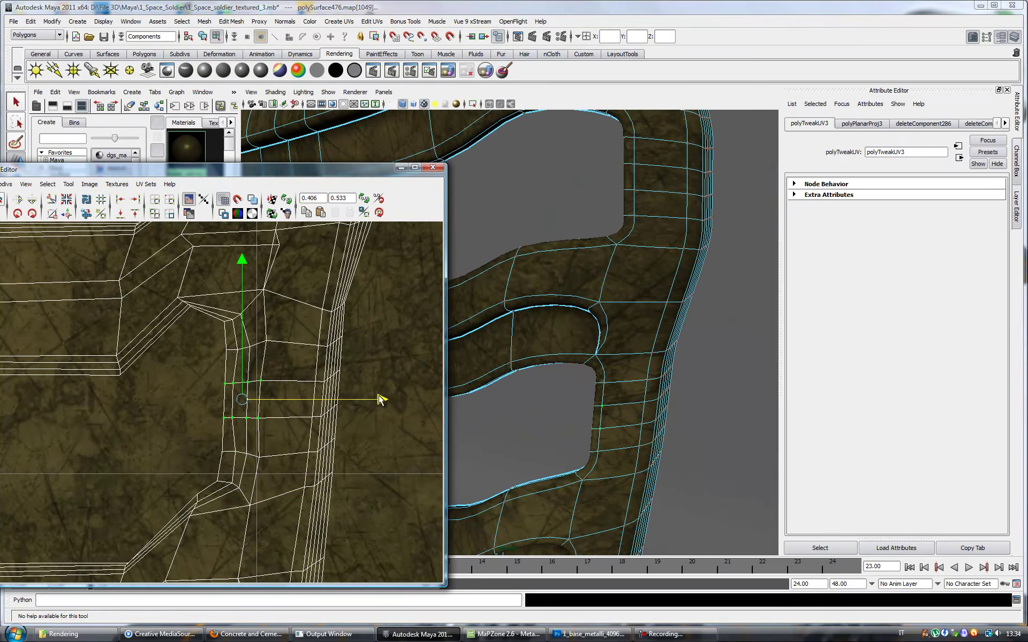
Step: Relax the UVs down the curved border into a smooth curve
{"action": "left_click_drag", "start_coordinate": [240, 430], "coordinate": [224, 375]}
{"action": "key", "text": "f"}
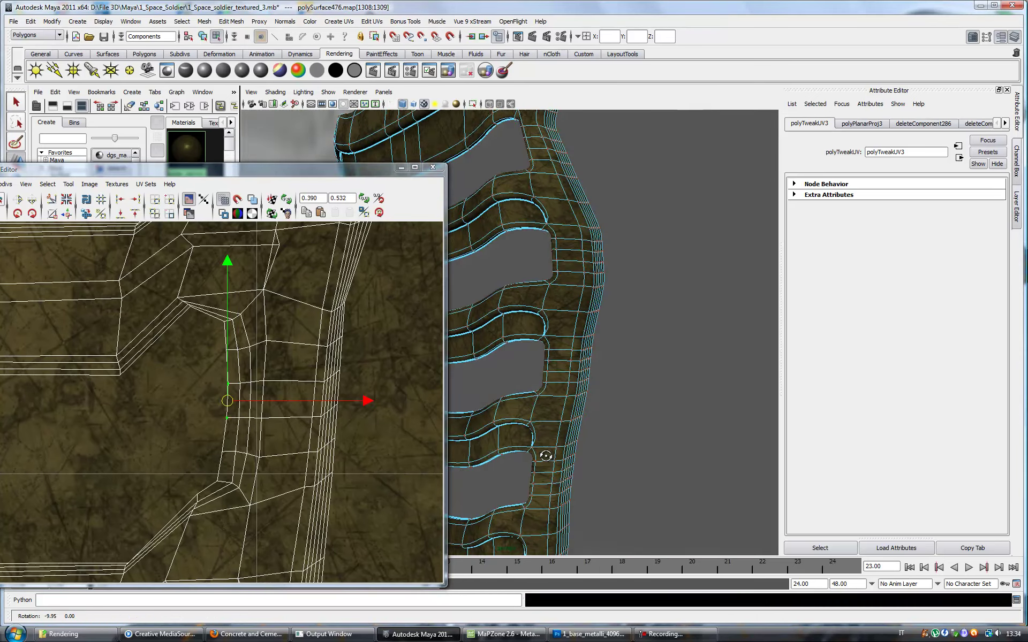
{"action": "left_click_drag", "start_coordinate": [280, 270], "coordinate": [309, 300]}
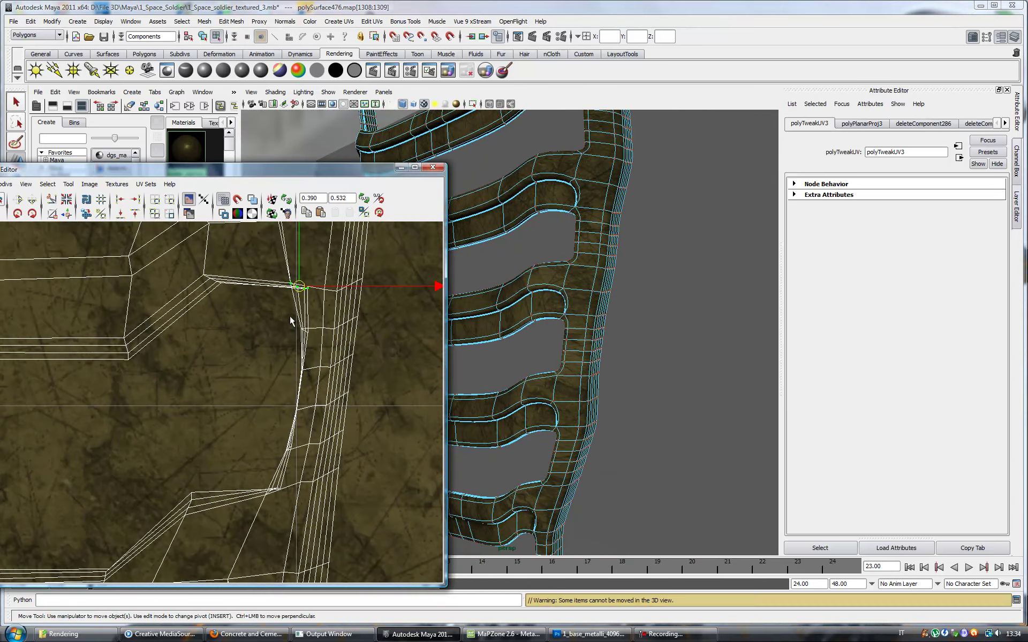
{"action": "left_click_drag", "start_coordinate": [300, 418], "coordinate": [270, 495], "text": "shift"}
{"action": "left_click_drag", "start_coordinate": [221, 536], "coordinate": [238, 536]}
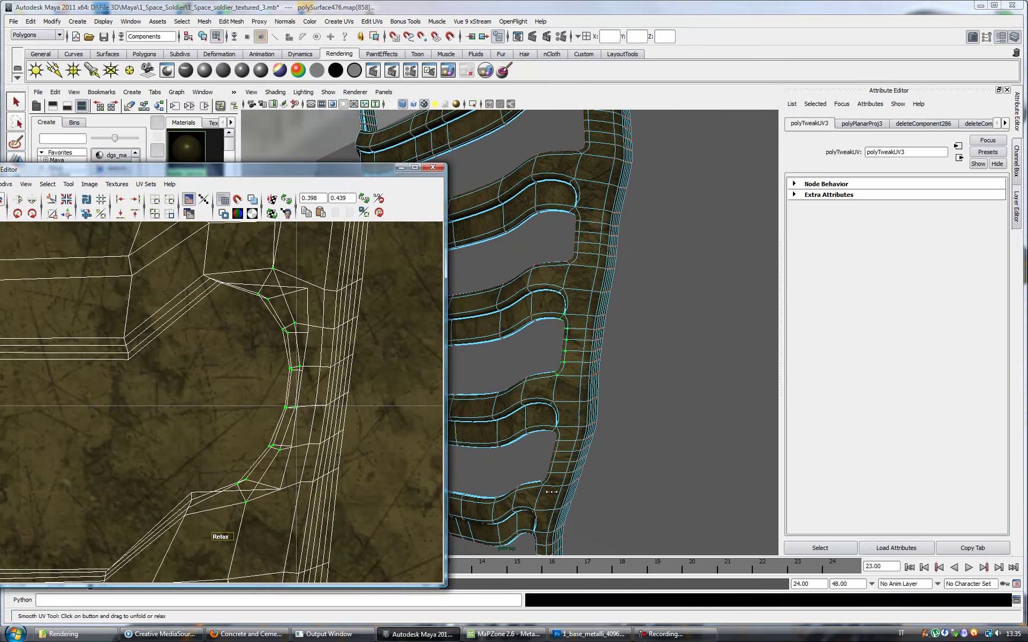
Step: Select edges at the top and bottom of the opening in the 3D view
{"action": "right_click_drag", "start_coordinate": [615, 375], "coordinate": [639, 400], "text": "alt"}
{"action": "key", "text": "f"}
{"action": "right_click_drag", "start_coordinate": [541, 308], "coordinate": [488, 310]}
{"action": "left_click", "coordinate": [535, 375]}
{"action": "key", "text": "w"}
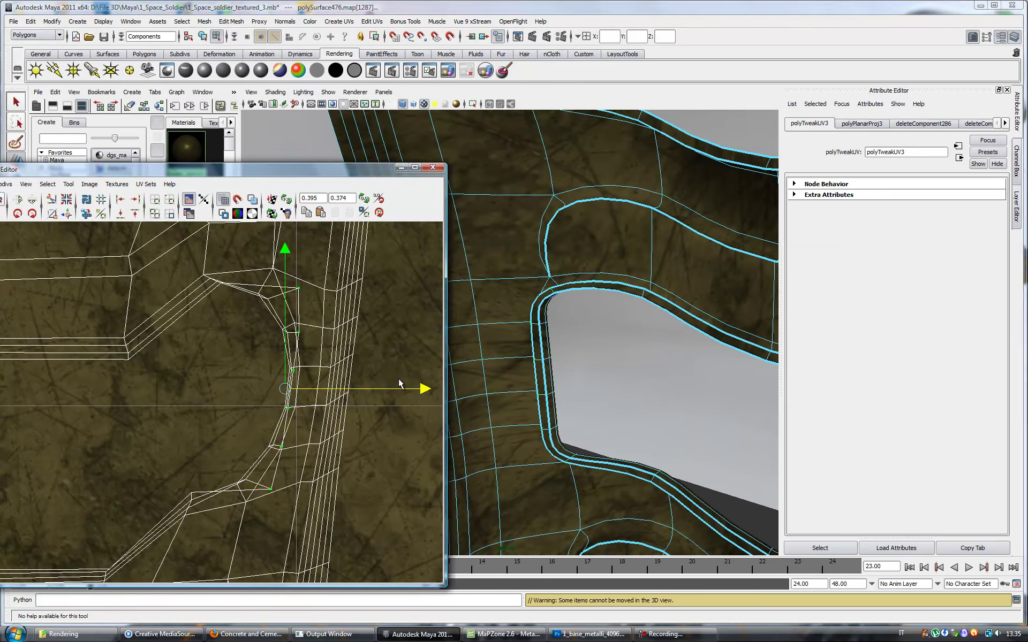
{"action": "left_click", "coordinate": [545, 305]}
{"action": "left_click", "coordinate": [561, 452], "text": "shift"}
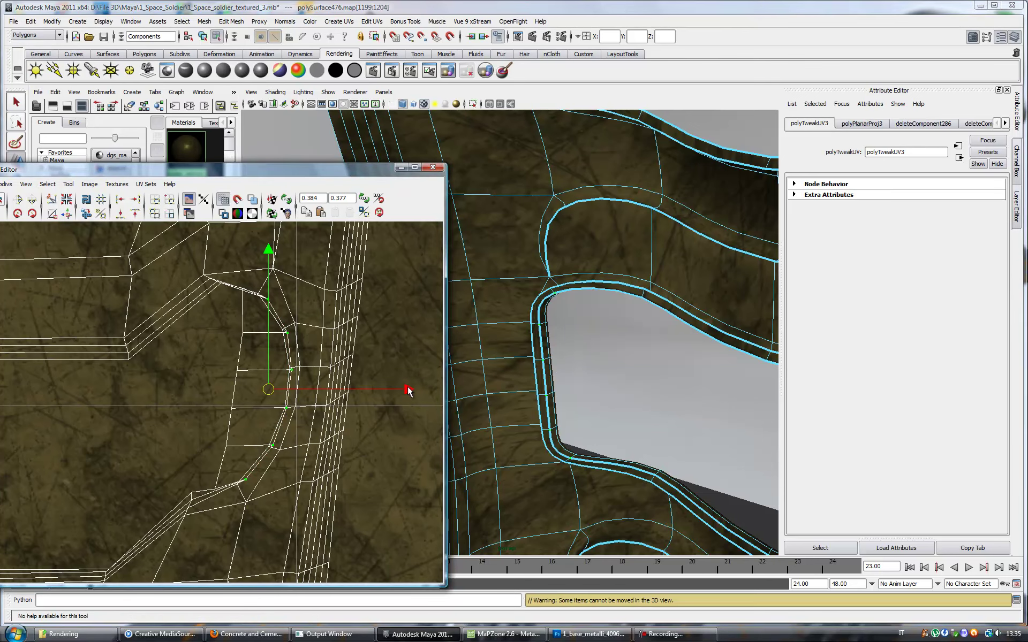
Step: Select the UV column below the corner and nudge it left in small steps
{"action": "right_click_drag", "start_coordinate": [243, 287], "coordinate": [243, 235]}
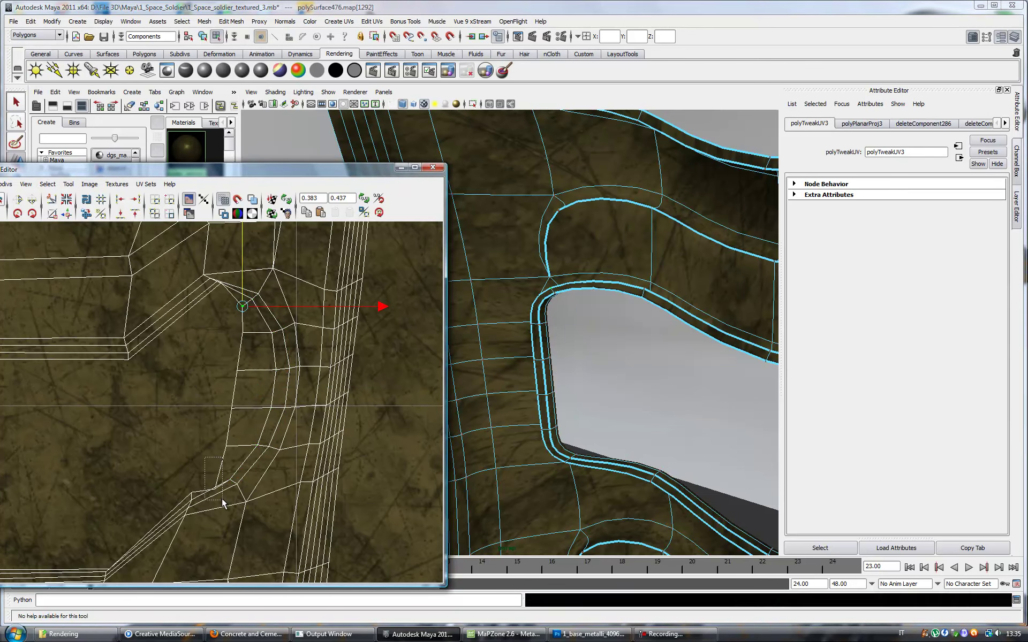
{"action": "left_click_drag", "start_coordinate": [225, 321], "coordinate": [257, 455]}
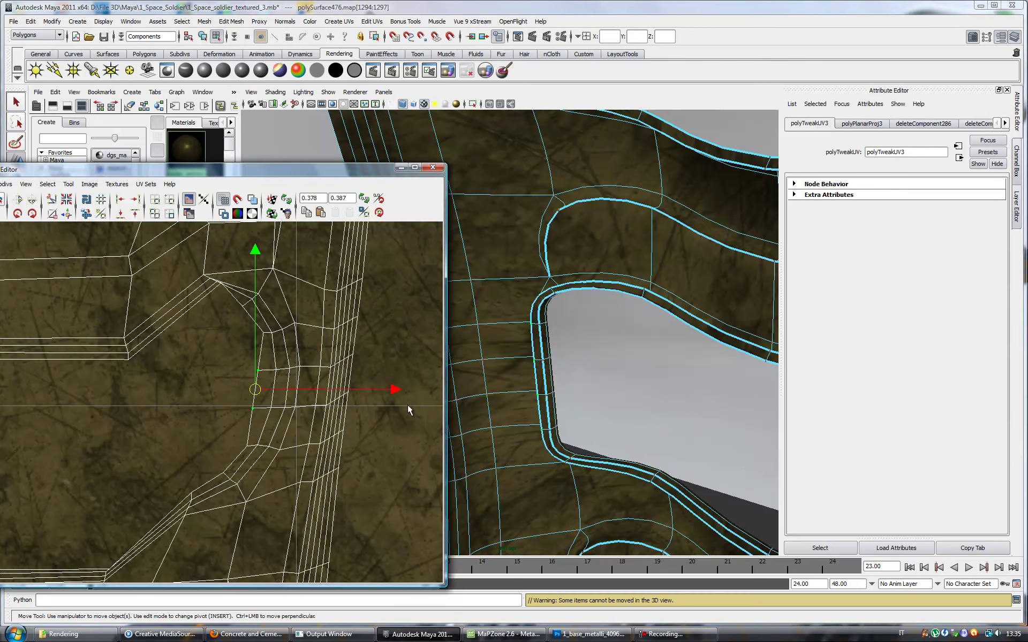
{"action": "left_click", "coordinate": [249, 306]}
{"action": "left_click_drag", "start_coordinate": [249, 321], "coordinate": [301, 342]}
{"action": "left_click_drag", "start_coordinate": [284, 459], "coordinate": [284, 460], "text": "shift"}
{"action": "left_click_drag", "start_coordinate": [414, 388], "coordinate": [405, 387]}
{"action": "left_click_drag", "start_coordinate": [554, 436], "coordinate": [550, 424], "text": "alt"}
{"action": "left_click_drag", "start_coordinate": [406, 388], "coordinate": [400, 387]}
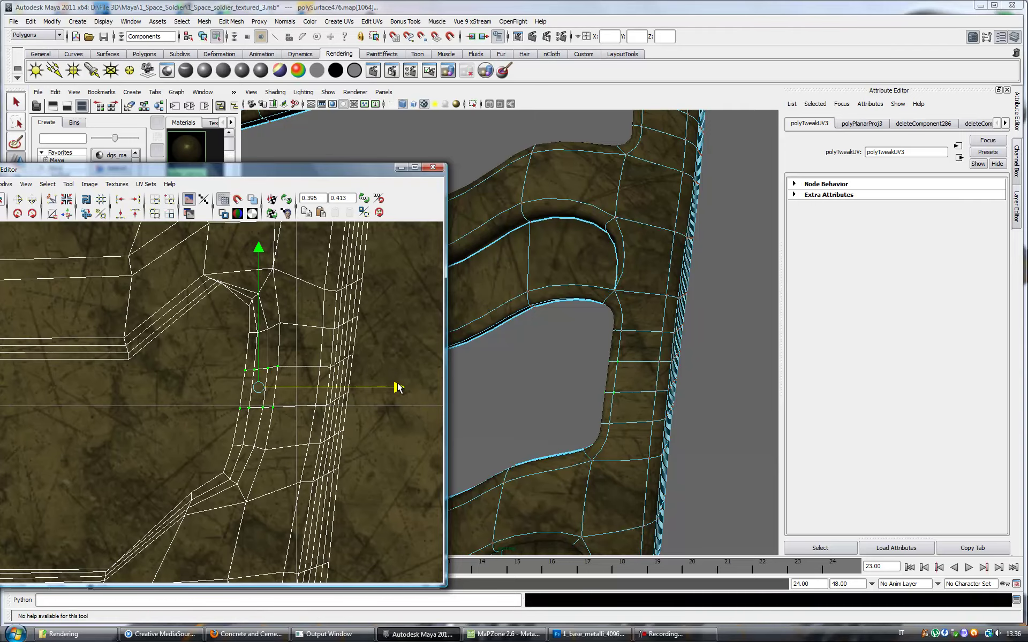
Step: Slide the UVs along the next rib border left
{"action": "scroll", "coordinate": [564, 487], "scroll_direction": "down", "scroll_amount": 3}
{"action": "mouse_move", "coordinate": [423, 546]}
{"action": "middle_mouse_down", "text": "alt"}
{"action": "mouse_move", "coordinate": [428, 407]}
{"action": "mouse_move", "coordinate": [423, 420]}
{"action": "middle_mouse_up", "text": "alt"}
{"action": "scroll", "coordinate": [563, 375], "scroll_direction": "up", "scroll_amount": 5}
{"action": "right_click_drag", "start_coordinate": [563, 375], "coordinate": [567, 335]}
{"action": "left_click_drag", "start_coordinate": [583, 418], "coordinate": [615, 482]}
{"action": "mouse_move", "coordinate": [385, 415]}
{"action": "left_mouse_down"}
{"action": "mouse_move", "coordinate": [335, 415]}
{"action": "mouse_move", "coordinate": [351, 410]}
{"action": "left_mouse_up"}
{"action": "left_click", "coordinate": [594, 367]}
Step: Convert an edge run on the opening to UVs and slide them left
{"action": "key", "text": "ctrl+F12"}
{"action": "left_click", "coordinate": [276, 312]}
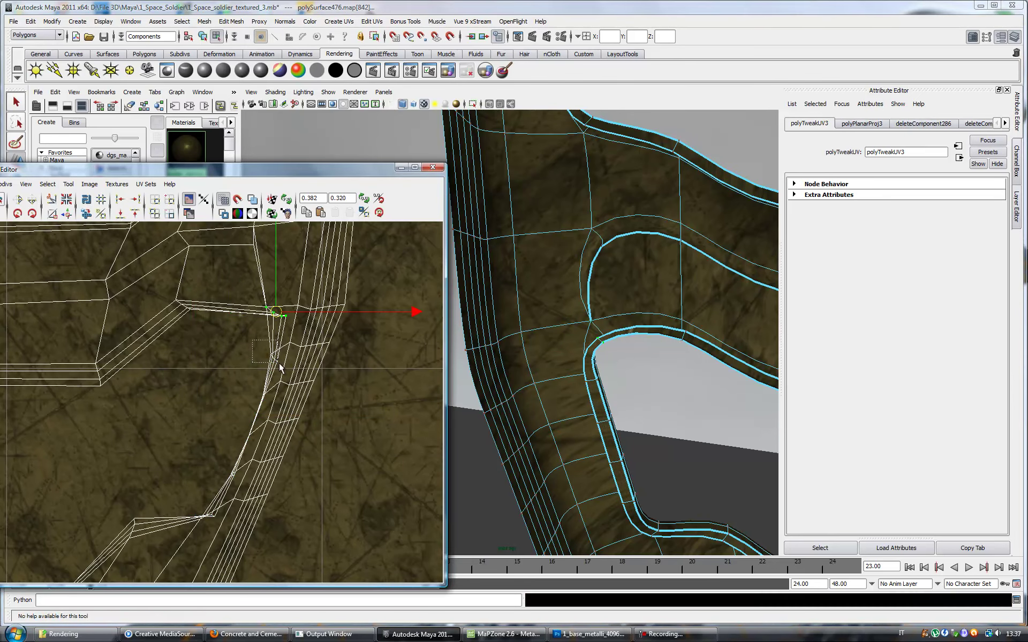
{"action": "left_click", "coordinate": [48, 186]}
{"action": "left_click", "coordinate": [109, 222]}
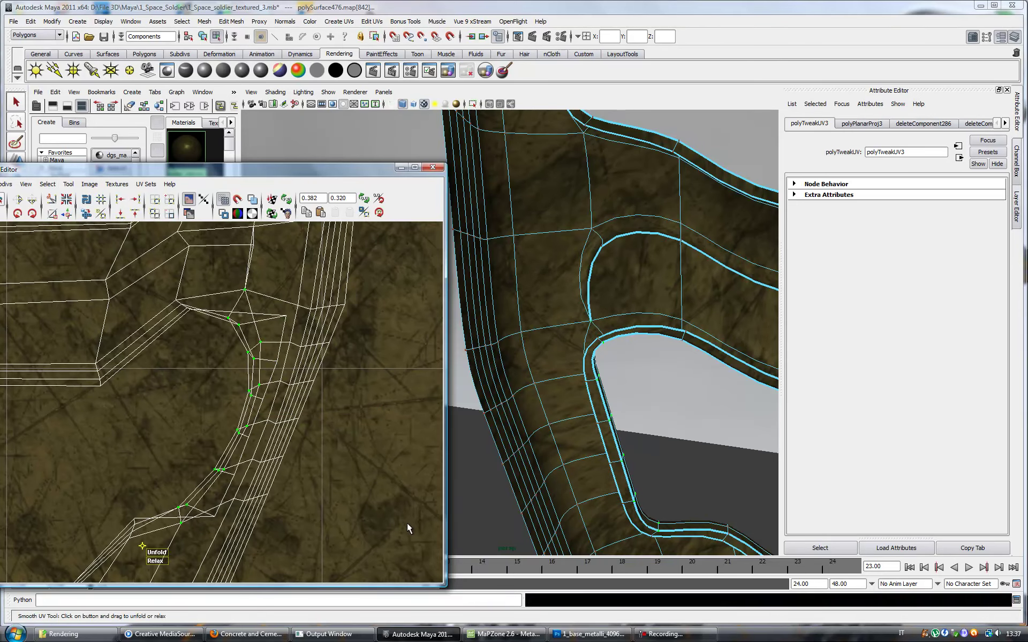
{"action": "key", "text": "ctrl+F12"}
{"action": "key", "text": "w"}
{"action": "left_click_drag", "start_coordinate": [390, 415], "coordinate": [306, 415]}
Step: Convert another edge run to UVs and move one border UV up and right
{"action": "left_click", "coordinate": [643, 523], "text": "shift"}
{"action": "left_click", "coordinate": [47, 184]}
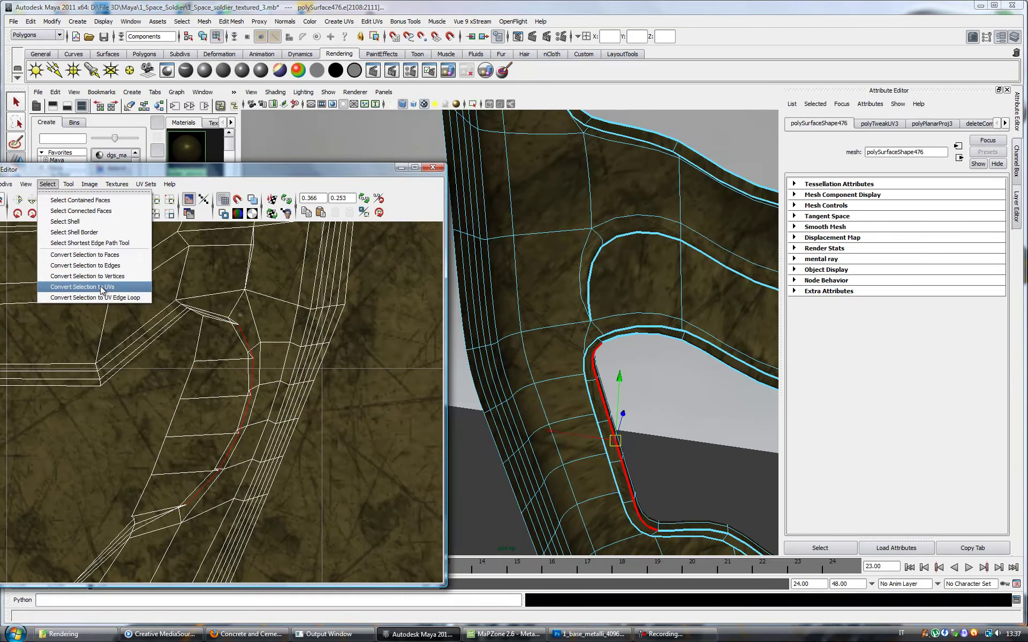
{"action": "left_click", "coordinate": [112, 296]}
{"action": "left_click", "coordinate": [204, 324]}
{"action": "left_click", "coordinate": [155, 501]}
{"action": "left_click_drag", "start_coordinate": [307, 419], "coordinate": [343, 418]}
Step: Nudge a group of border UVs slightly left
{"action": "mouse_move", "coordinate": [211, 428]}
{"action": "left_mouse_down"}
{"action": "mouse_move", "coordinate": [252, 378]}
{"action": "mouse_move", "coordinate": [202, 471]}
{"action": "left_mouse_up"}
{"action": "left_click_drag", "start_coordinate": [482, 429], "coordinate": [627, 455], "text": "alt"}
{"action": "left_click_drag", "start_coordinate": [361, 409], "coordinate": [357, 410]}
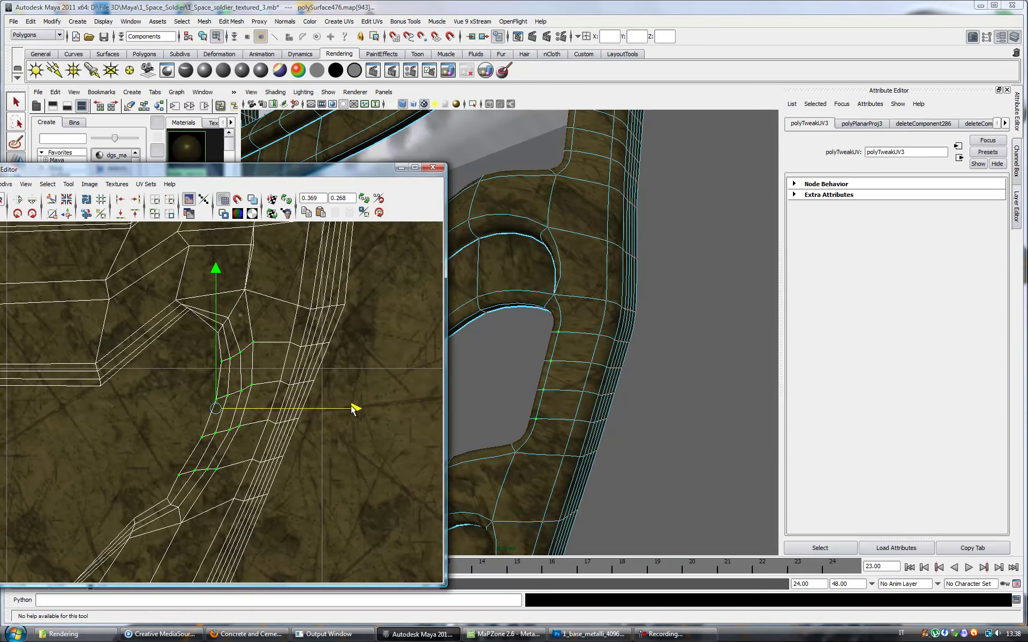
{"action": "left_click_drag", "start_coordinate": [259, 441], "coordinate": [259, 440]}
{"action": "left_click", "coordinate": [248, 342]}
{"action": "mouse_move", "coordinate": [482, 407]}
{"action": "left_mouse_down", "text": "alt"}
{"action": "mouse_move", "coordinate": [523, 441]}
{"action": "mouse_move", "coordinate": [594, 470]}
{"action": "mouse_move", "coordinate": [599, 381]}
{"action": "left_mouse_up", "text": "alt"}
Step: Relax the UVs along the strip border into a smooth curve
{"action": "key", "text": "F8"}
{"action": "mouse_move", "coordinate": [257, 439]}
{"action": "middle_mouse_down", "text": "alt"}
{"action": "mouse_move", "coordinate": [298, 391]}
{"action": "mouse_move", "coordinate": [344, 402]}
{"action": "mouse_move", "coordinate": [309, 360]}
{"action": "middle_mouse_up", "text": "alt"}
{"action": "key", "text": "F8"}
{"action": "left_click_drag", "start_coordinate": [310, 342], "coordinate": [293, 345]}
{"action": "left_click_drag", "start_coordinate": [287, 417], "coordinate": [306, 448]}
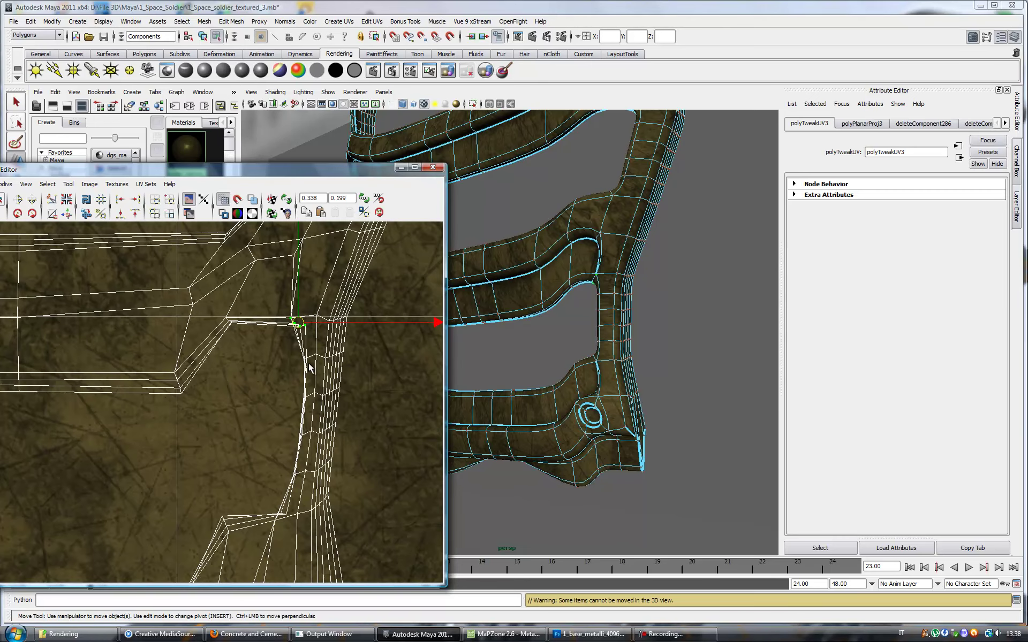
{"action": "left_click_drag", "start_coordinate": [232, 562], "coordinate": [439, 559]}
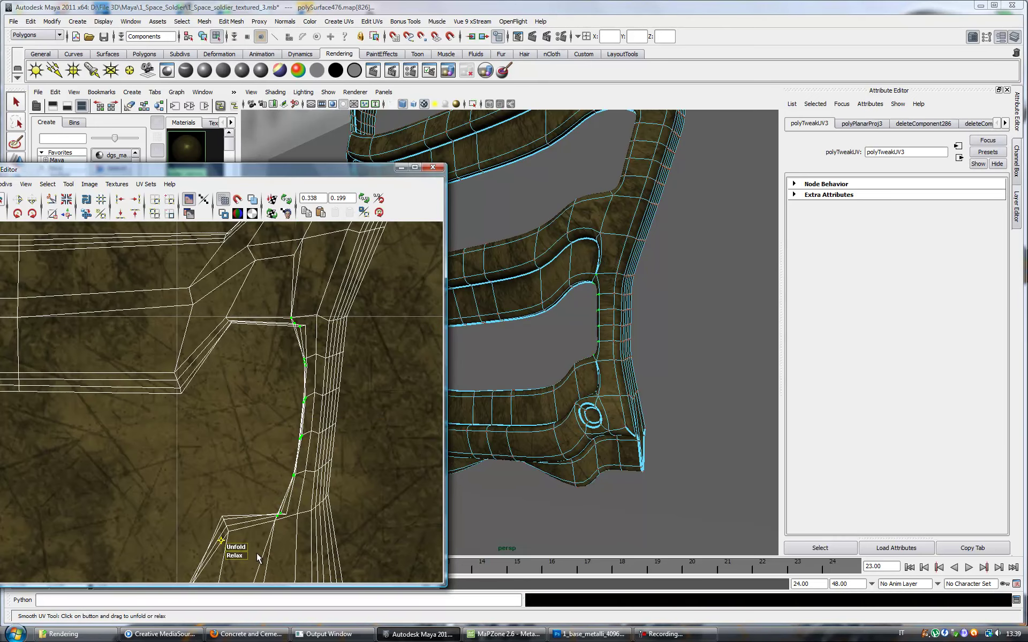
Step: Convert the opening's edge loop, then a shorter edge run, to UVs
{"action": "scroll", "coordinate": [657, 387], "scroll_direction": "up", "scroll_amount": 3}
{"action": "scroll", "coordinate": [657, 387], "scroll_direction": "up", "scroll_amount": 3}
{"action": "key", "text": "F10"}
{"action": "double_click", "coordinate": [552, 375]}
{"action": "left_click", "coordinate": [47, 183]}
{"action": "left_click", "coordinate": [99, 288]}
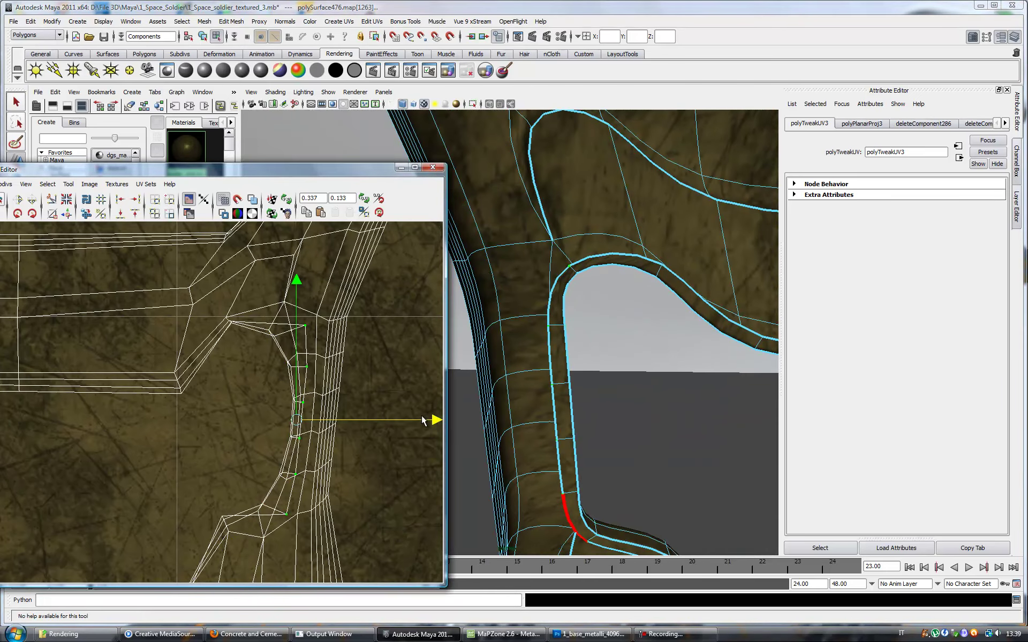
{"action": "key", "text": "ctrl+F10"}
{"action": "left_click", "coordinate": [47, 184]}
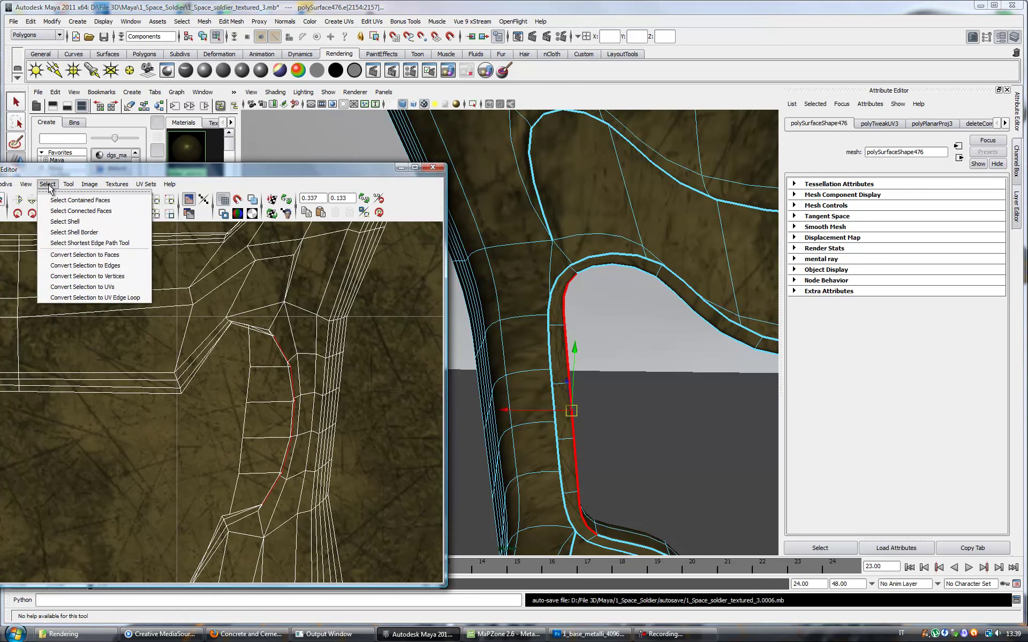
{"action": "left_click", "coordinate": [99, 287]}
Step: Raise the lower UV and slide the four-UV column left to straighten the strip
{"action": "left_click", "coordinate": [248, 325]}
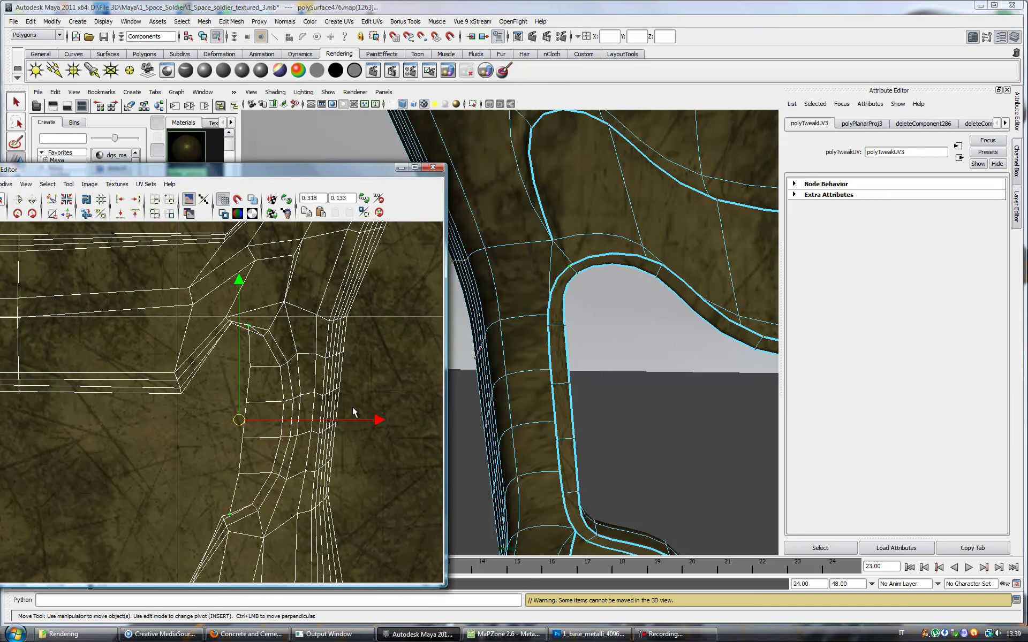
{"action": "left_click", "coordinate": [230, 527]}
{"action": "left_click_drag", "start_coordinate": [246, 528], "coordinate": [242, 499]}
{"action": "left_click_drag", "start_coordinate": [274, 356], "coordinate": [243, 482]}
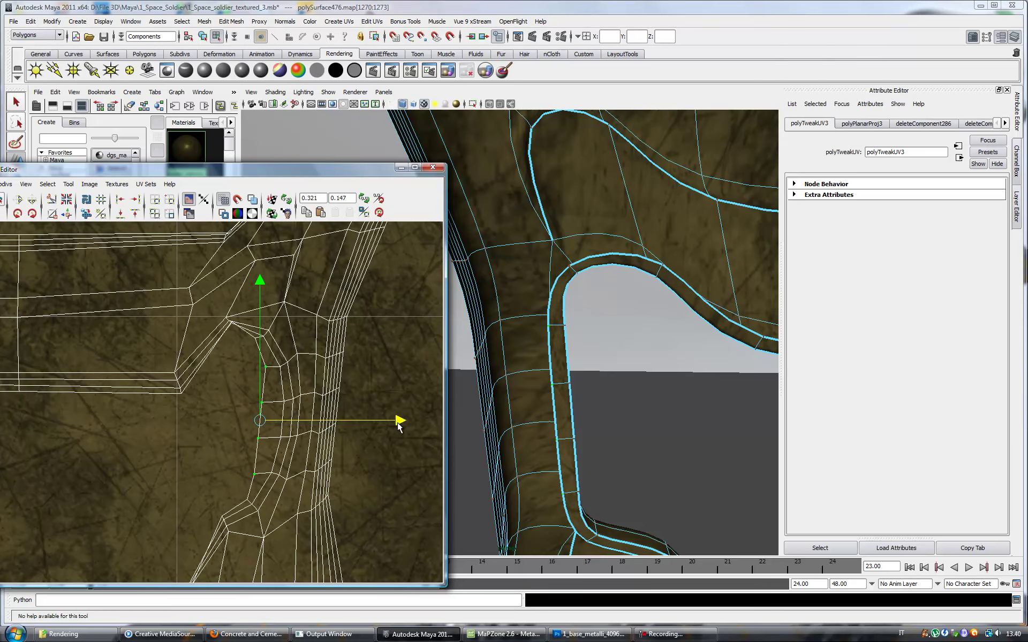
{"action": "left_click", "coordinate": [266, 473]}
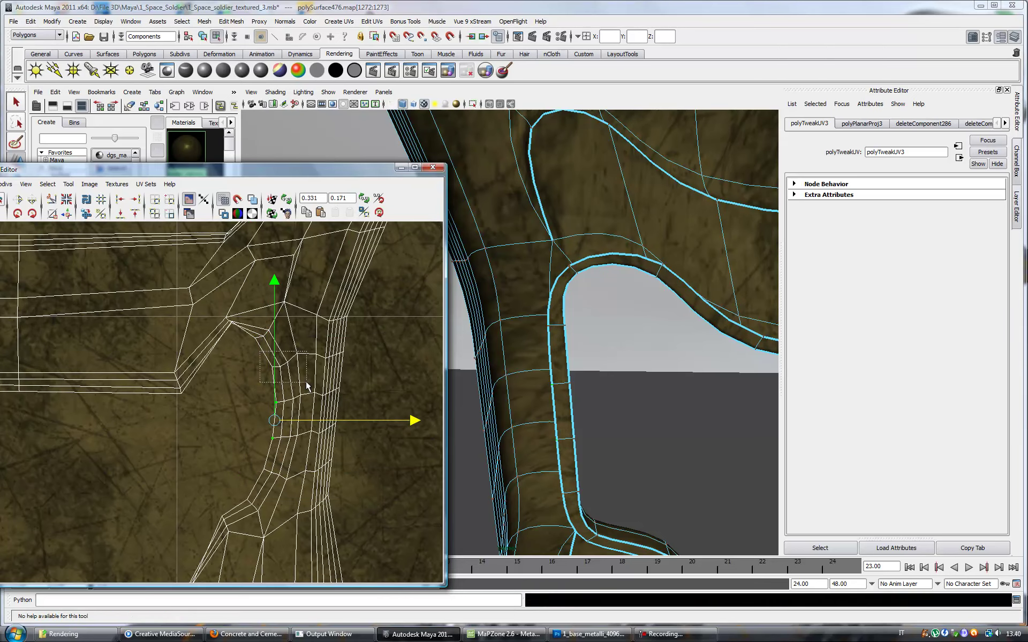
{"action": "left_click_drag", "start_coordinate": [249, 386], "coordinate": [286, 426]}
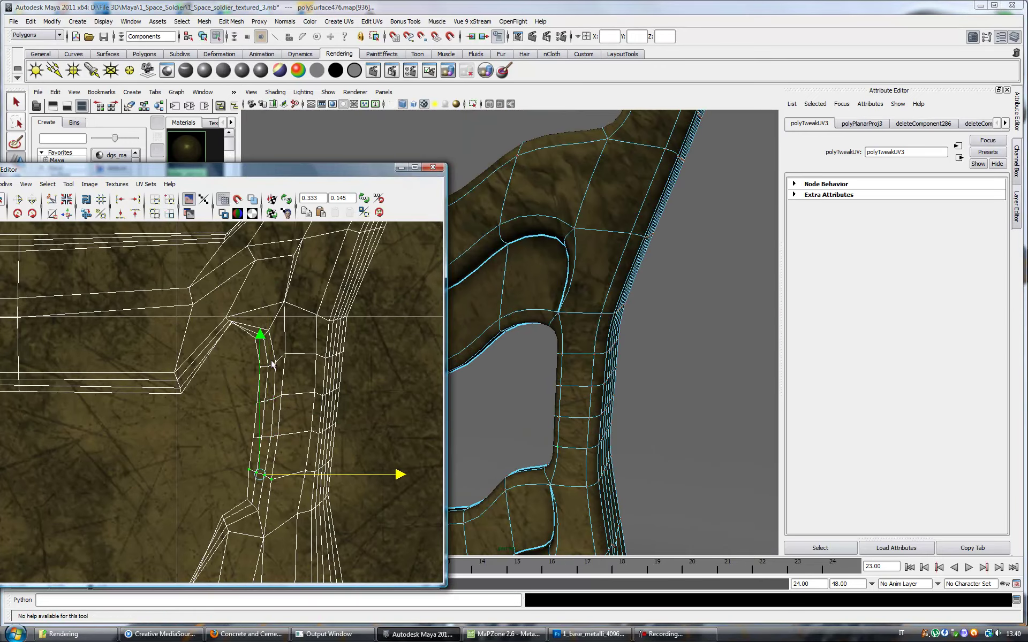
{"action": "left_click_drag", "start_coordinate": [524, 409], "coordinate": [592, 420], "text": "alt"}
Step: Select the corner and border UVs of the lower rib opening and relax them with Smooth UV
{"action": "left_click_drag", "start_coordinate": [205, 302], "coordinate": [227, 318]}
{"action": "left_click_drag", "start_coordinate": [229, 465], "coordinate": [275, 484], "text": "shift"}
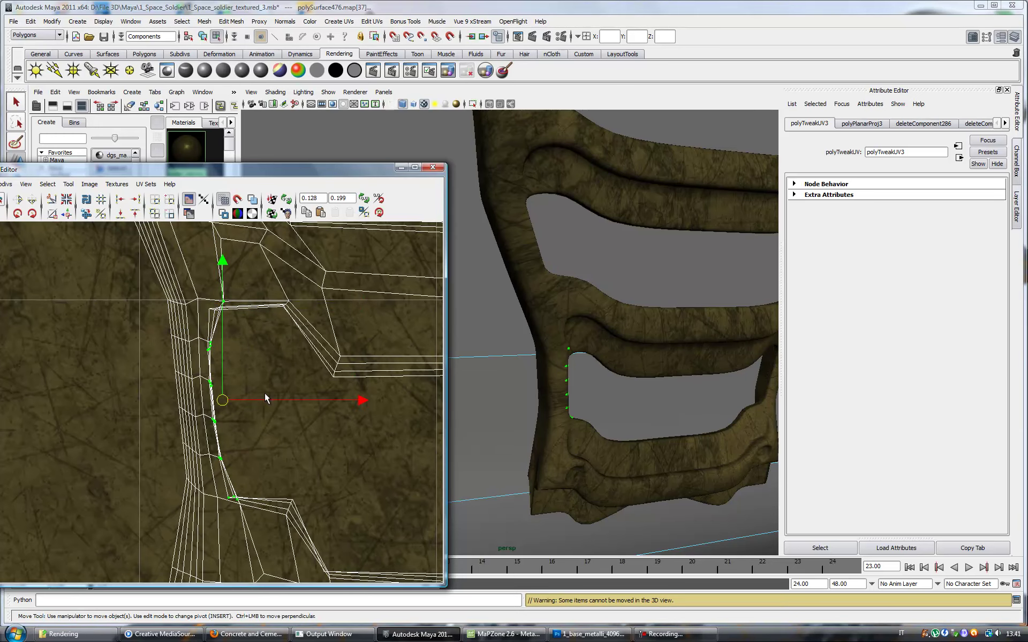
{"action": "left_click", "coordinate": [47, 183]}
{"action": "left_click", "coordinate": [91, 277]}
{"action": "left_click", "coordinate": [67, 199]}
{"action": "left_click_drag", "start_coordinate": [166, 539], "coordinate": [400, 514]}
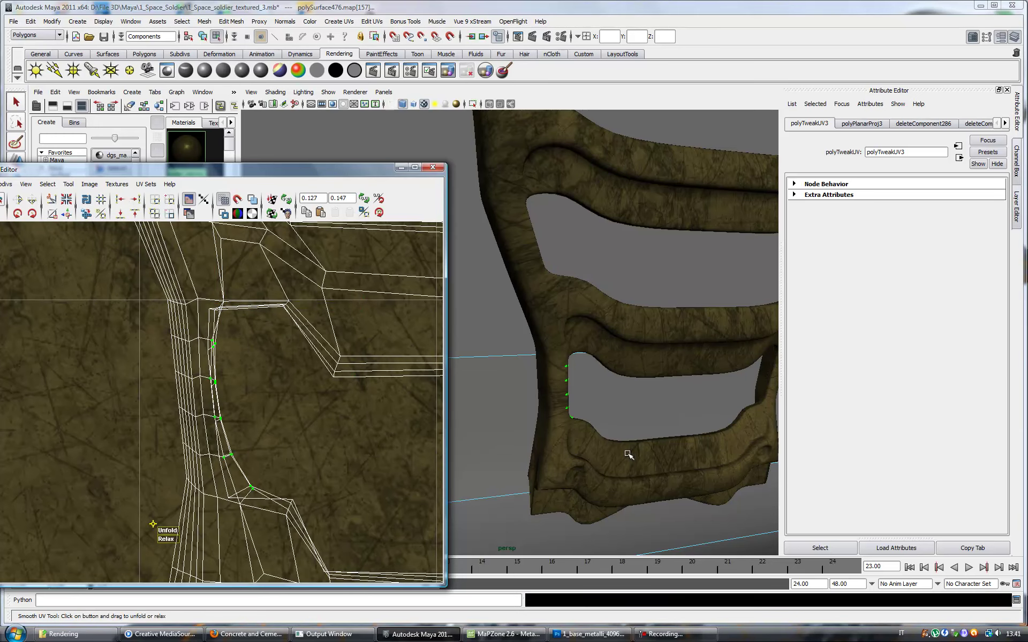
{"action": "scroll", "coordinate": [650, 452], "scroll_direction": "up", "scroll_amount": 5}
Step: Convert the edge chain around the hole to UVs and shift them right
{"action": "left_click_drag", "start_coordinate": [650, 452], "coordinate": [642, 354], "text": "alt"}
{"action": "key", "text": "ctrl+F10"}
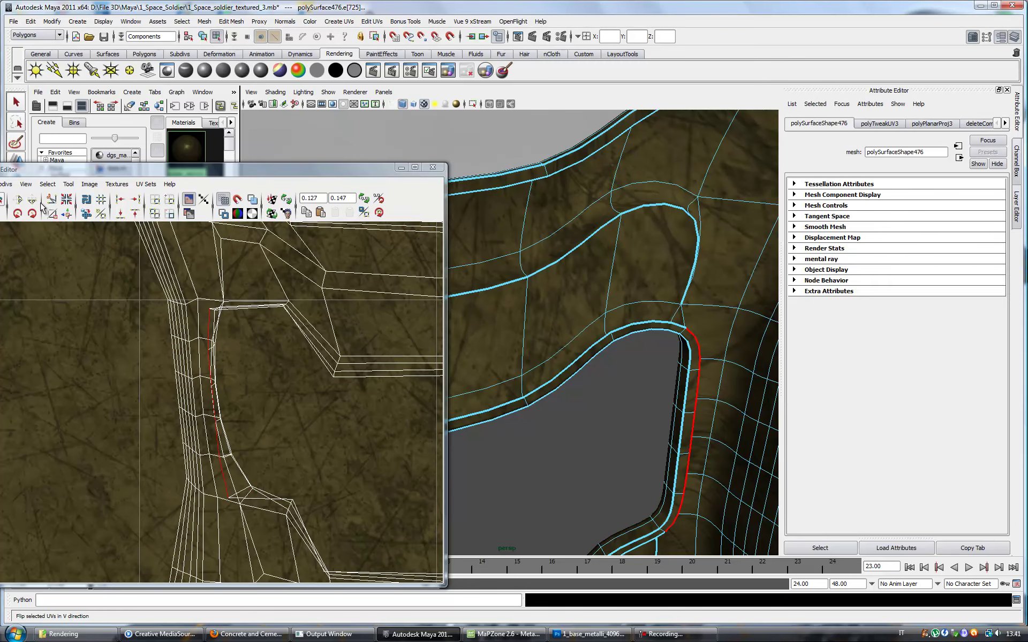
{"action": "left_click", "coordinate": [47, 184]}
{"action": "left_click", "coordinate": [92, 259]}
{"action": "key", "text": "w"}
{"action": "left_click_drag", "start_coordinate": [356, 403], "coordinate": [398, 405]}
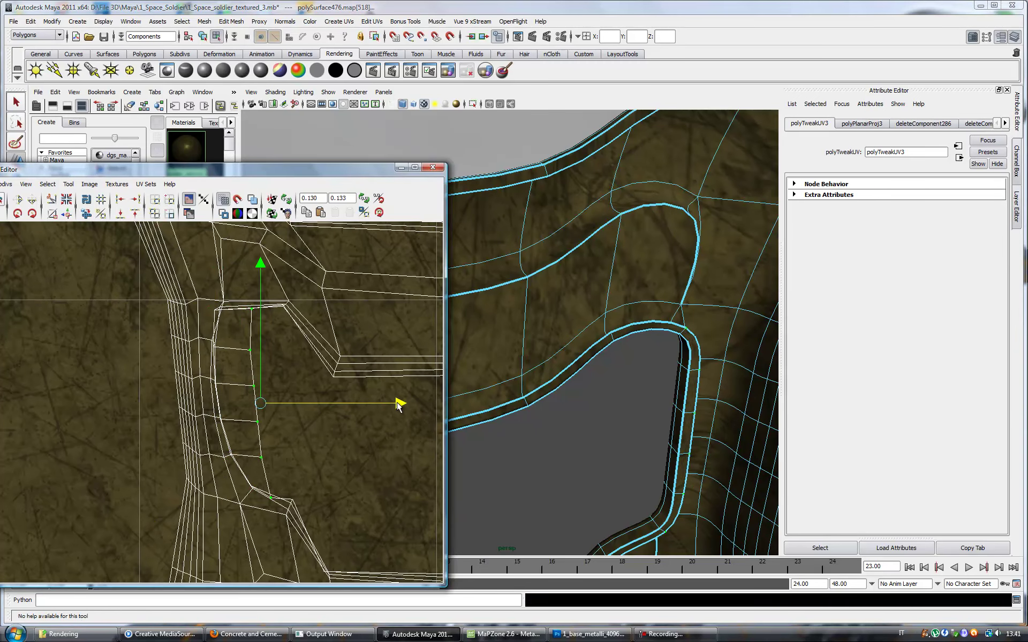
Step: Convert another edge loop on the hole to UVs and nudge it left
{"action": "double_click", "coordinate": [688, 356]}
{"action": "left_click", "coordinate": [47, 184]}
{"action": "left_click", "coordinate": [92, 259]}
{"action": "double_click", "coordinate": [682, 356]}
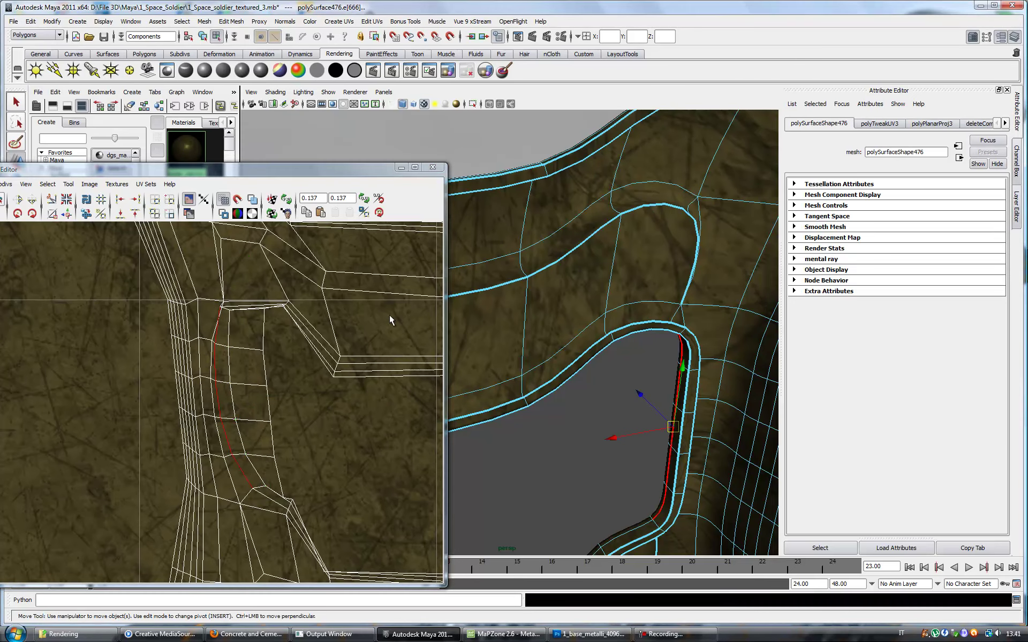
{"action": "left_click_drag", "start_coordinate": [340, 407], "coordinate": [327, 407]}
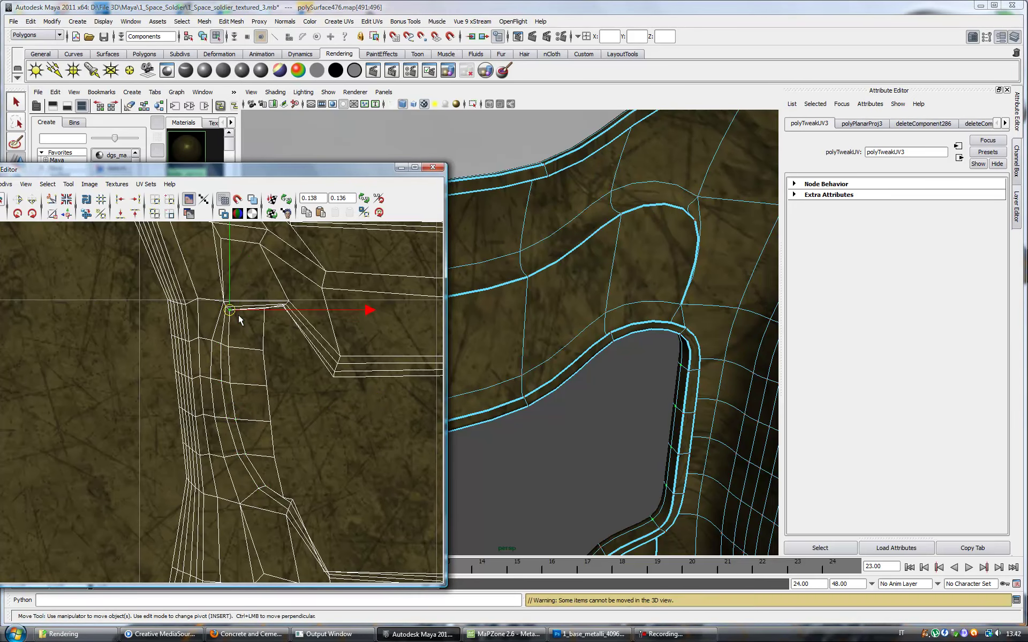
Step: Straighten individual corner UVs and a short UV column down the strip, then check the 3D texture
{"action": "left_click", "coordinate": [233, 308]}
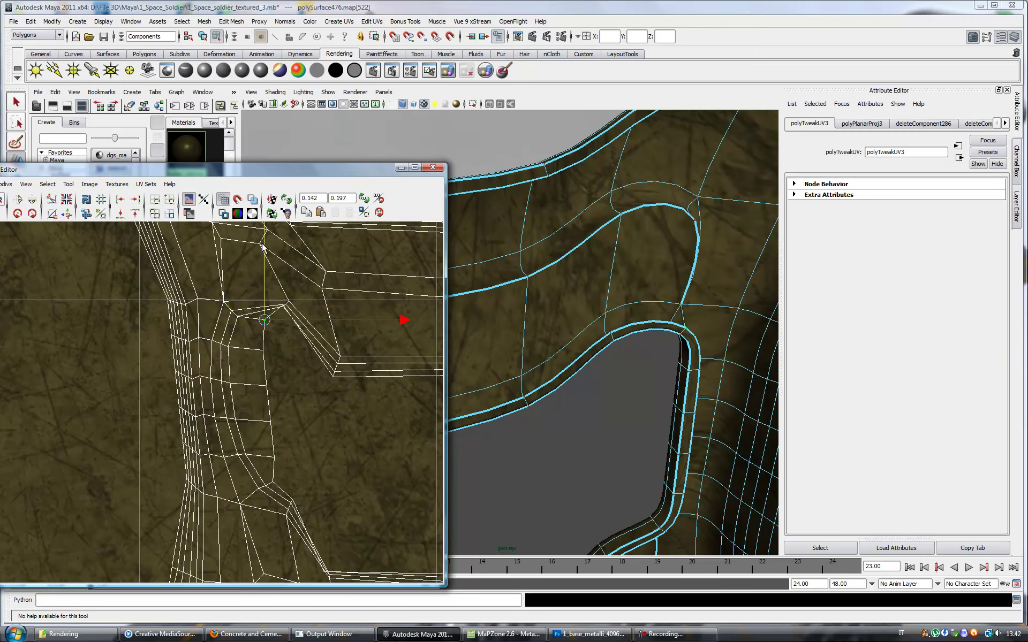
{"action": "left_click_drag", "start_coordinate": [374, 384], "coordinate": [303, 397]}
{"action": "left_click", "coordinate": [237, 383]}
{"action": "left_click_drag", "start_coordinate": [215, 440], "coordinate": [256, 468]}
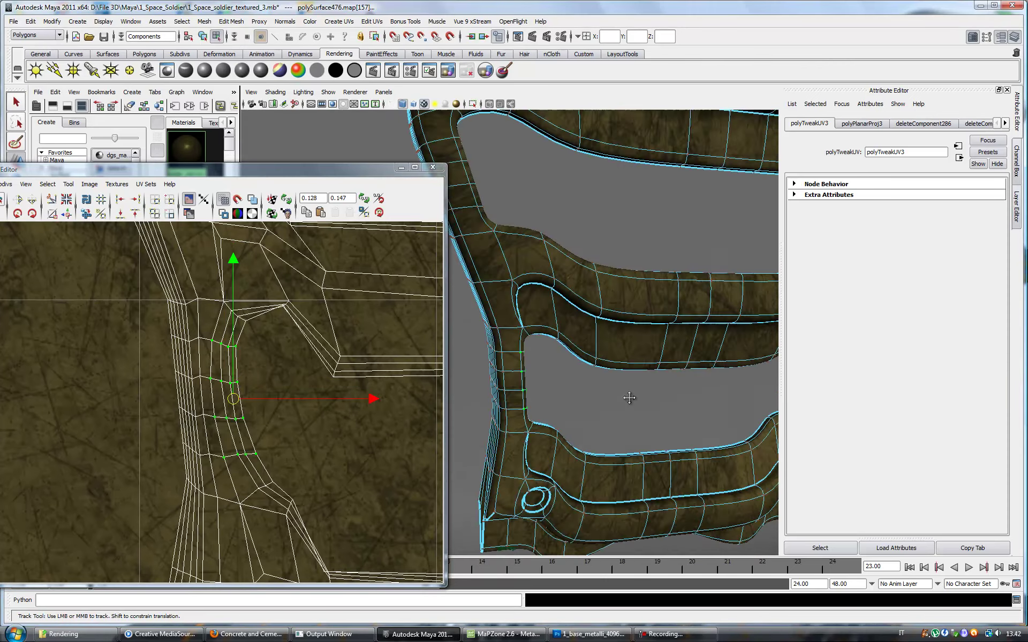
{"action": "left_click", "coordinate": [246, 504]}
{"action": "key", "text": "F8"}
{"action": "mouse_move", "coordinate": [616, 452]}
{"action": "left_mouse_down", "text": "alt"}
{"action": "mouse_move", "coordinate": [586, 435]}
{"action": "mouse_move", "coordinate": [454, 439]}
{"action": "left_mouse_up", "text": "alt"}
Step: Select more UVs along the rib opening's edge and relax them with Smooth UV
{"action": "middle_click_drag", "start_coordinate": [268, 455], "coordinate": [179, 352], "text": "alt"}
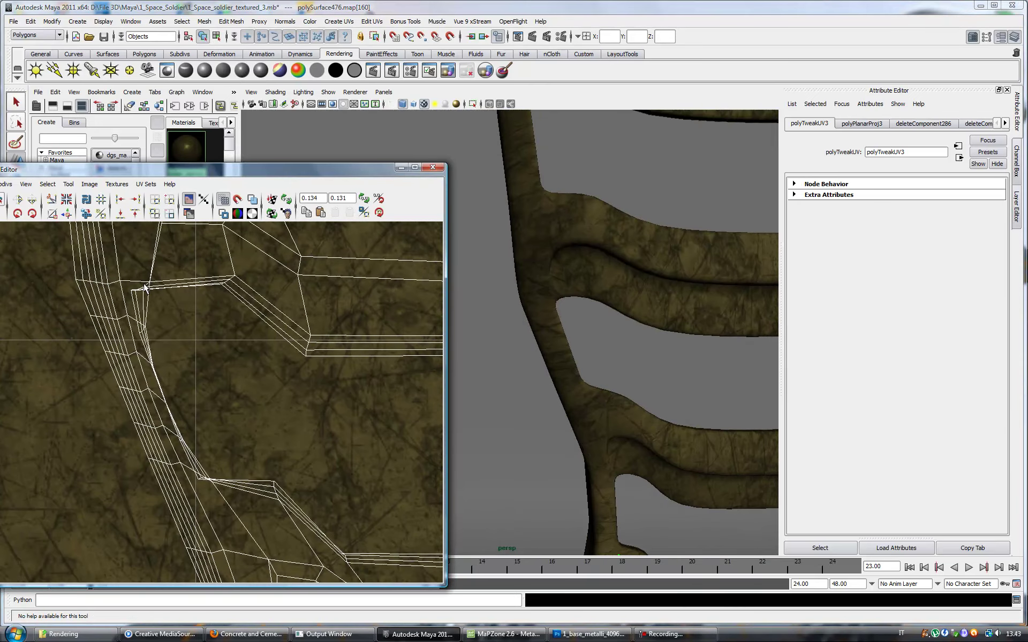
{"action": "key", "text": "F8"}
{"action": "left_click_drag", "start_coordinate": [162, 400], "coordinate": [184, 444], "text": "shift"}
{"action": "left_click_drag", "start_coordinate": [193, 463], "coordinate": [220, 490], "text": "shift"}
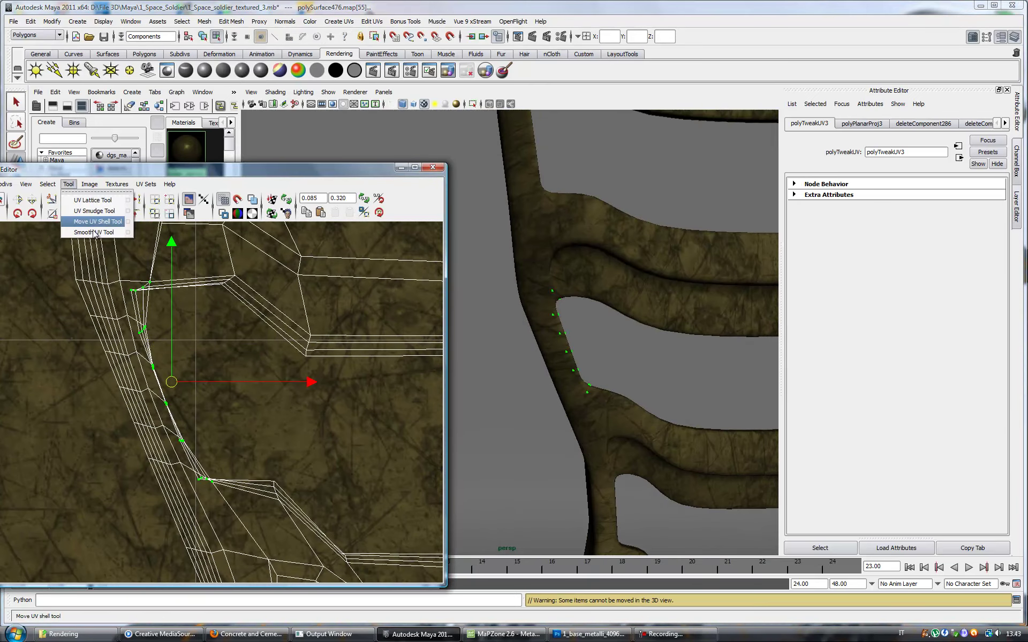
{"action": "left_click", "coordinate": [94, 232]}
{"action": "left_click_drag", "start_coordinate": [92, 522], "coordinate": [205, 502]}
{"action": "scroll", "coordinate": [630, 381], "scroll_direction": "down", "scroll_amount": 3}
{"action": "scroll", "coordinate": [641, 333], "scroll_direction": "up", "scroll_amount": 5}
Step: Convert the hole's edge loop to UVs and switch to UV selection with the Move tool
{"action": "right_click_drag", "start_coordinate": [640, 333], "coordinate": [671, 264]}
{"action": "double_click", "coordinate": [669, 262]}
{"action": "left_click", "coordinate": [48, 183]}
{"action": "left_click", "coordinate": [107, 370]}
{"action": "key", "text": "w"}
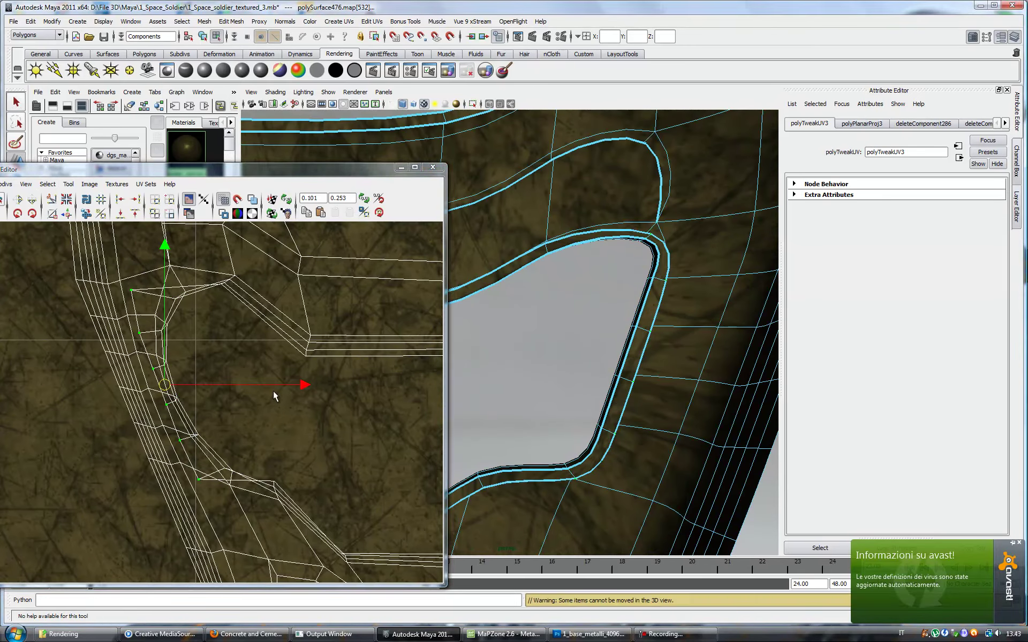
{"action": "right_click", "coordinate": [662, 244]}
{"action": "left_click", "coordinate": [701, 254]}
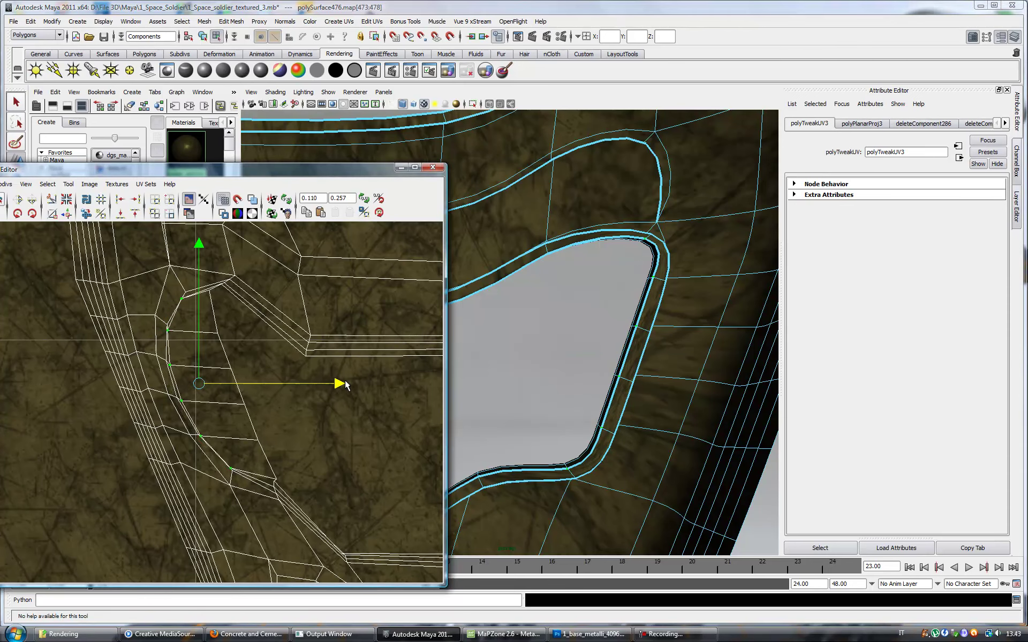
Step: Shift a column of border UVs right and move a single UV to even the spacing
{"action": "left_click", "coordinate": [208, 303]}
{"action": "left_click_drag", "start_coordinate": [266, 464], "coordinate": [278, 482]}
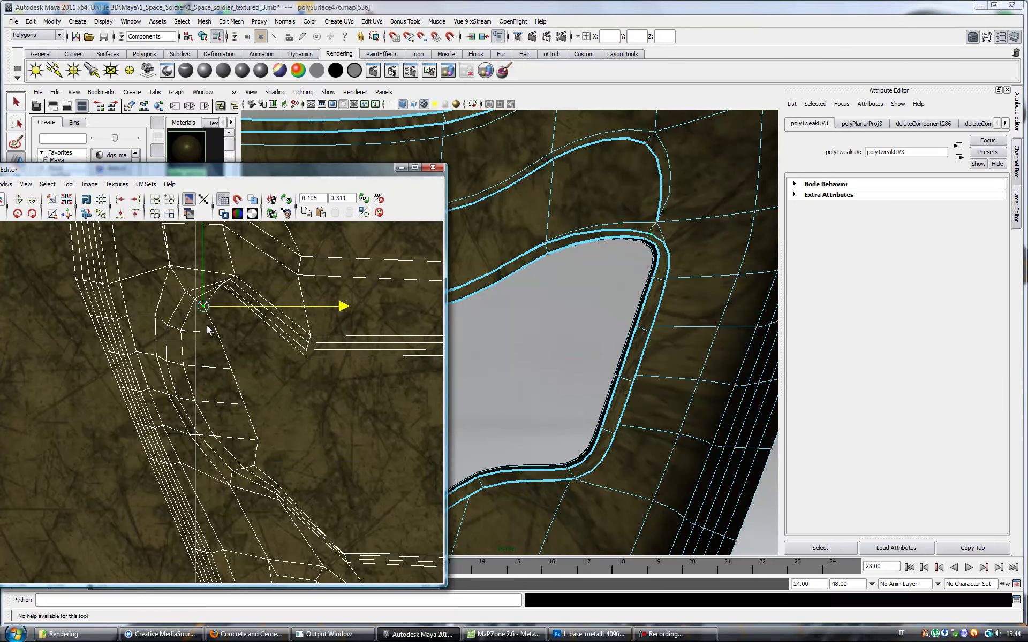
{"action": "left_click", "coordinate": [231, 439]}
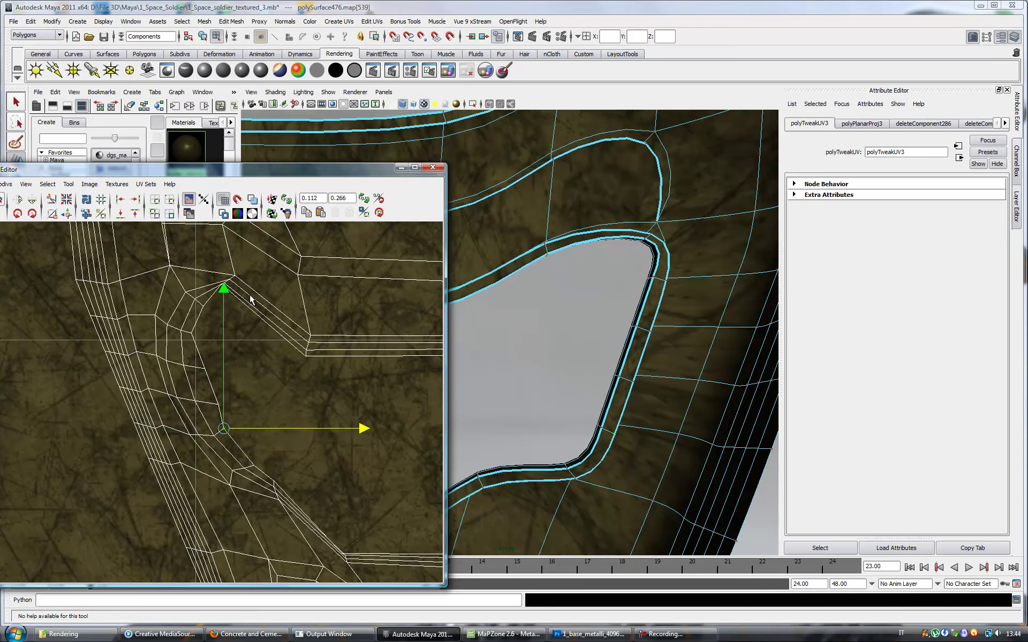
{"action": "left_click_drag", "start_coordinate": [230, 417], "coordinate": [252, 356]}
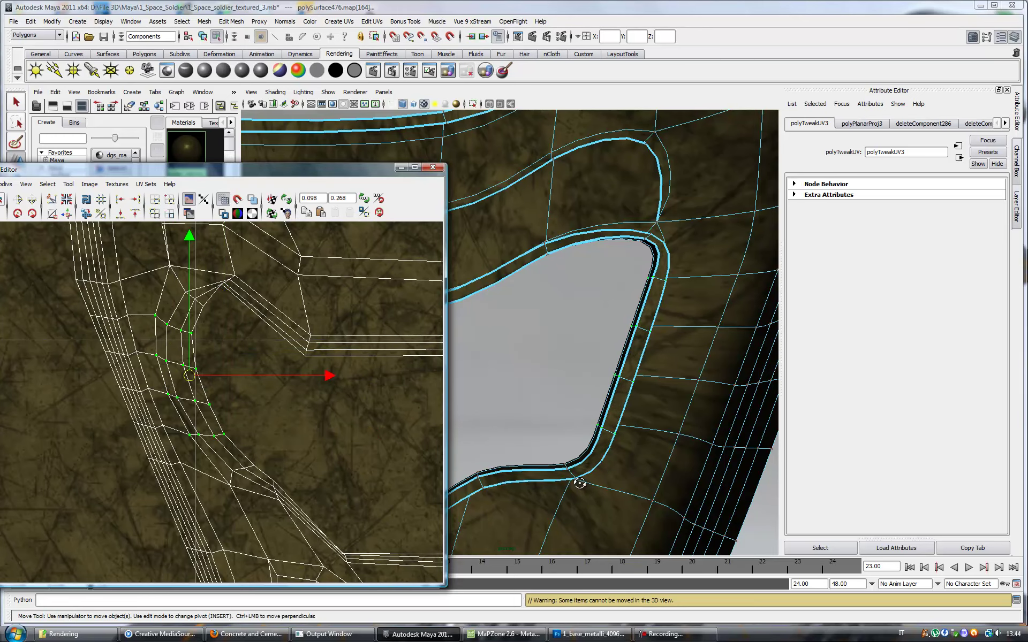
{"action": "key", "text": "f"}
{"action": "left_click_drag", "start_coordinate": [328, 375], "coordinate": [337, 377]}
{"action": "left_click", "coordinate": [211, 340]}
{"action": "left_click_drag", "start_coordinate": [322, 328], "coordinate": [363, 436]}
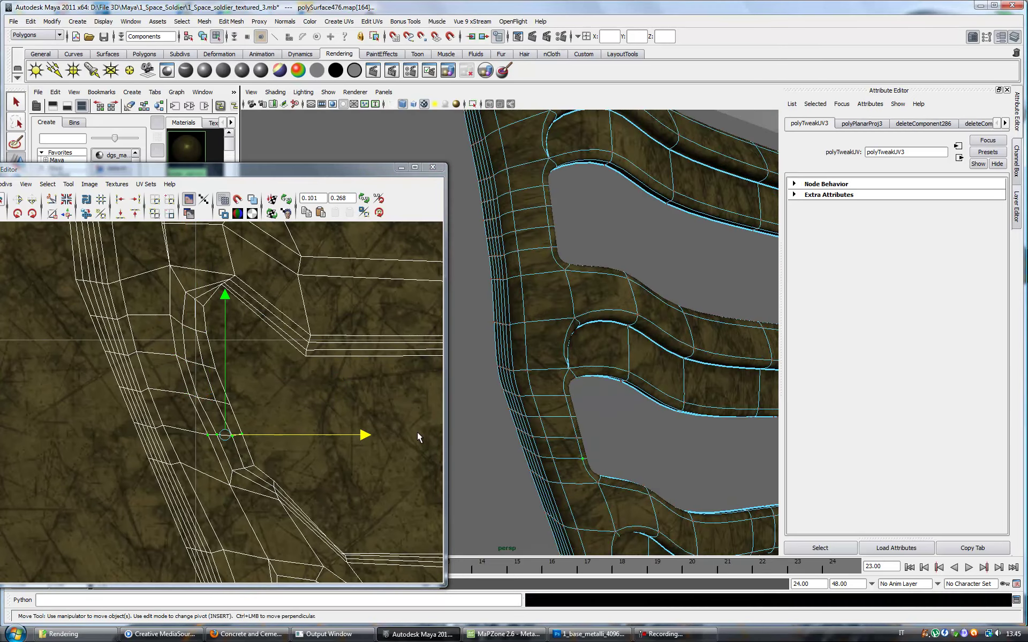
Step: Select another group of UVs along the hole edge
{"action": "right_click_drag", "start_coordinate": [552, 415], "coordinate": [600, 410]}
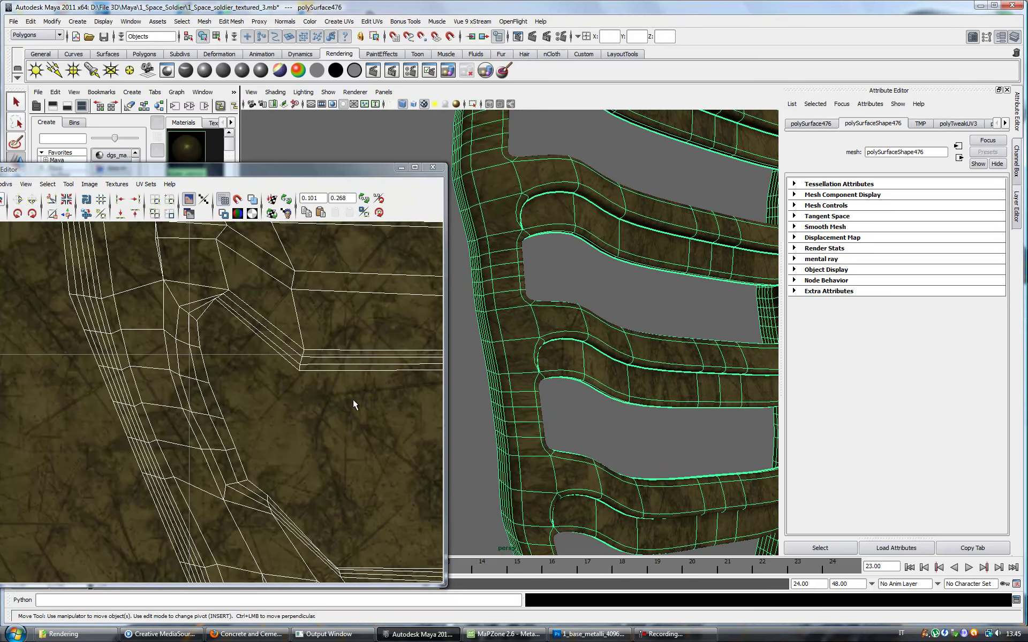
{"action": "middle_click_drag", "start_coordinate": [361, 413], "coordinate": [365, 445], "text": "alt"}
{"action": "right_click_drag", "start_coordinate": [150, 287], "coordinate": [123, 283]}
{"action": "left_click_drag", "start_coordinate": [122, 293], "coordinate": [150, 332]}
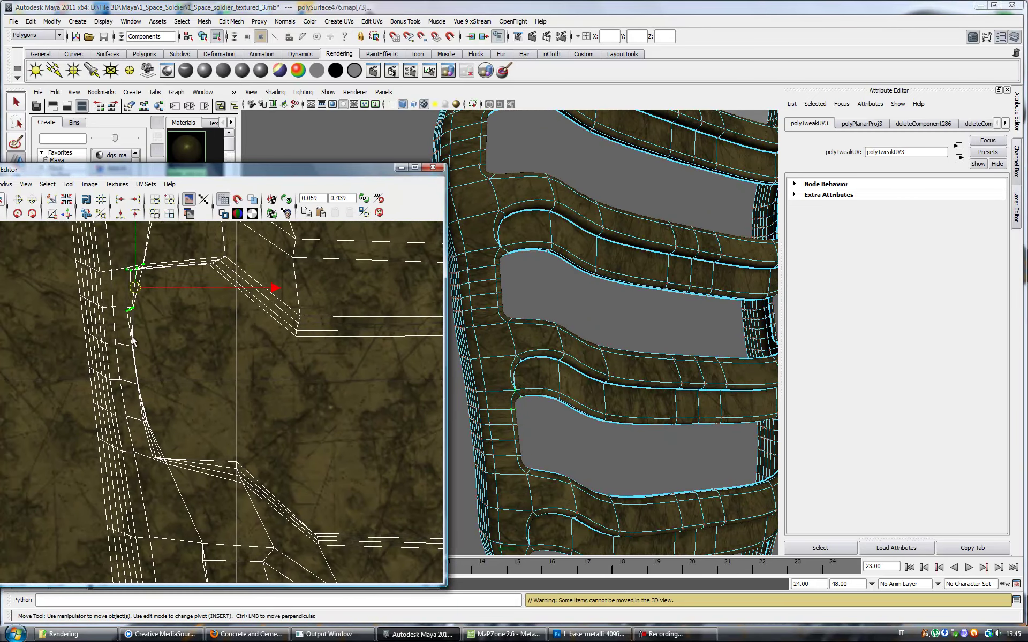
Step: Convert an edge along the opening to UVs and shift those border UVs right
{"action": "left_click", "coordinate": [99, 266]}
{"action": "scroll", "coordinate": [498, 452], "scroll_direction": "up", "scroll_amount": 5}
{"action": "right_click_drag", "start_coordinate": [562, 257], "coordinate": [562, 241]}
{"action": "left_click", "coordinate": [132, 277]}
{"action": "left_click", "coordinate": [47, 184]}
{"action": "left_click", "coordinate": [108, 275]}
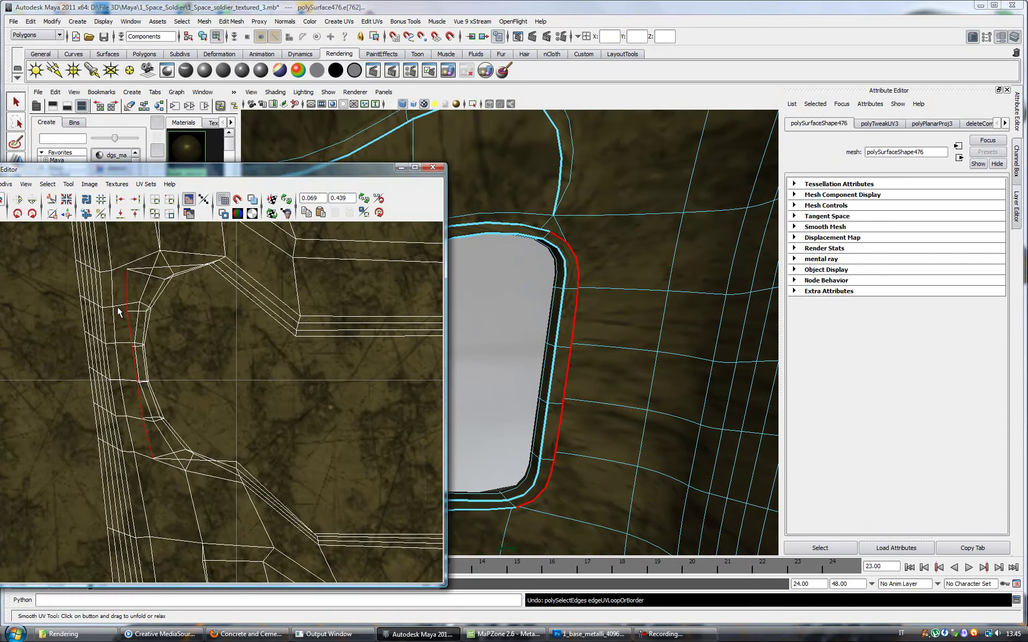
{"action": "key", "text": "w"}
{"action": "left_click_drag", "start_coordinate": [300, 371], "coordinate": [480, 383]}
Step: Undo the last several UV adjustments
{"action": "key", "text": "ctrl+z"}
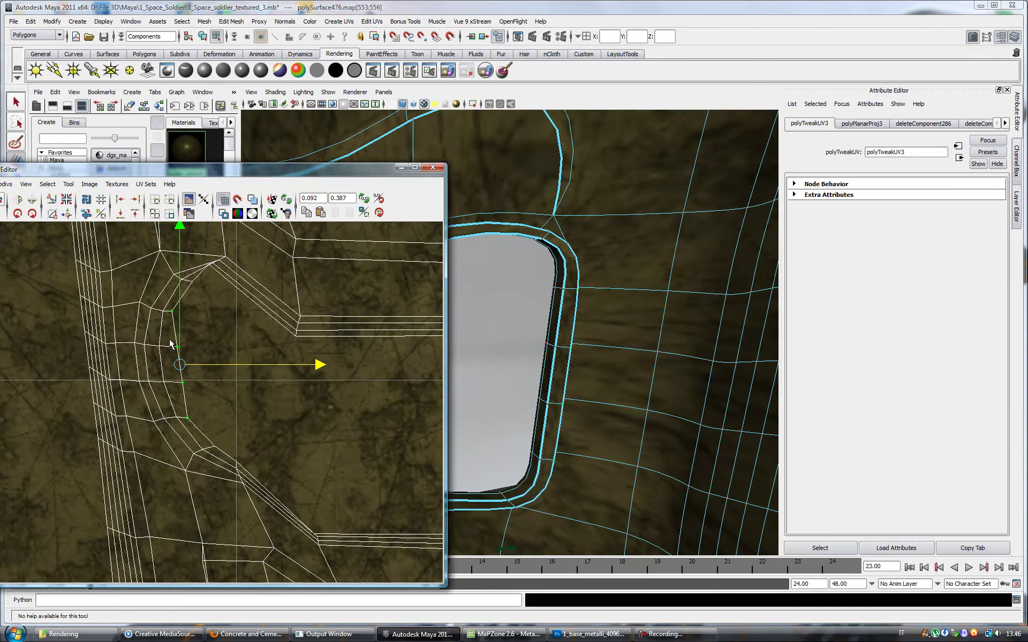
{"action": "scroll", "coordinate": [500, 427], "scroll_direction": "down", "scroll_amount": 5}
{"action": "key", "text": "ctrl+z"}
{"action": "key", "text": "ctrl+z"}
{"action": "key", "text": "ctrl+z"}
{"action": "key", "text": "ctrl+z"}
{"action": "key", "text": "ctrl+z"}
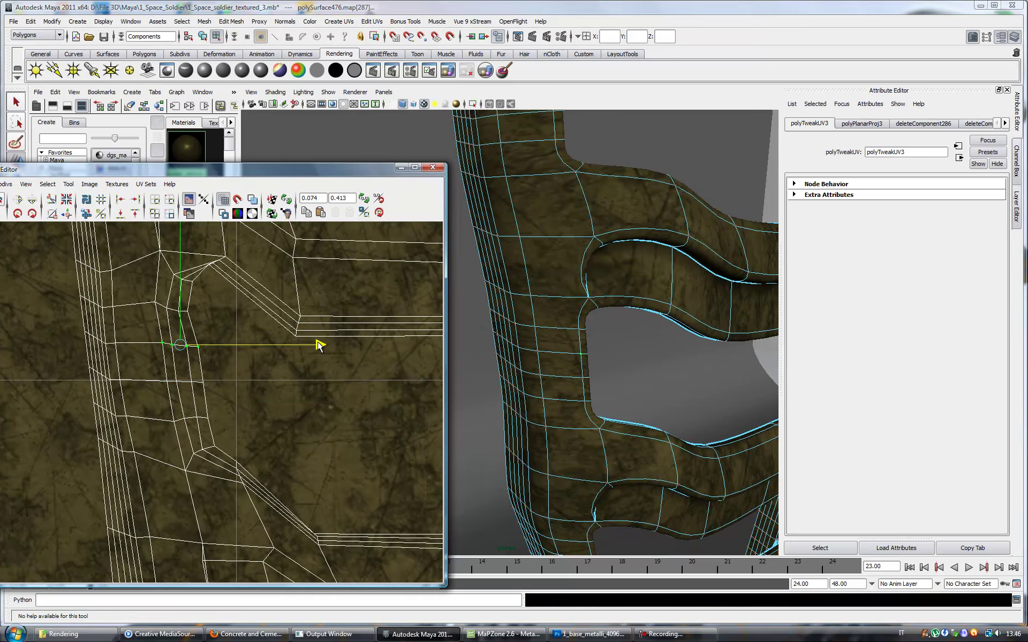
{"action": "key", "text": "ctrl+z"}
{"action": "key", "text": "ctrl+z"}
{"action": "key", "text": "ctrl+z"}
{"action": "key", "text": "ctrl+z"}
{"action": "key", "text": "ctrl+z"}
{"action": "key", "text": "ctrl+z"}
{"action": "key", "text": "ctrl+z"}
{"action": "key", "text": "ctrl+z"}
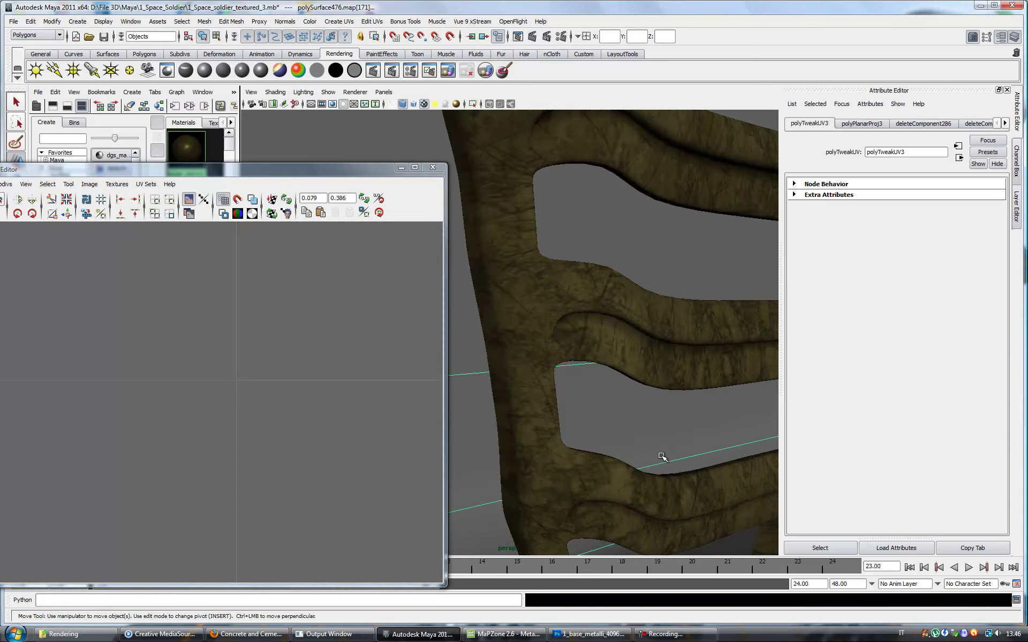
{"action": "key", "text": "ctrl+z"}
{"action": "key", "text": "ctrl+z"}
{"action": "key", "text": "ctrl+z"}
{"action": "key", "text": "ctrl+z"}
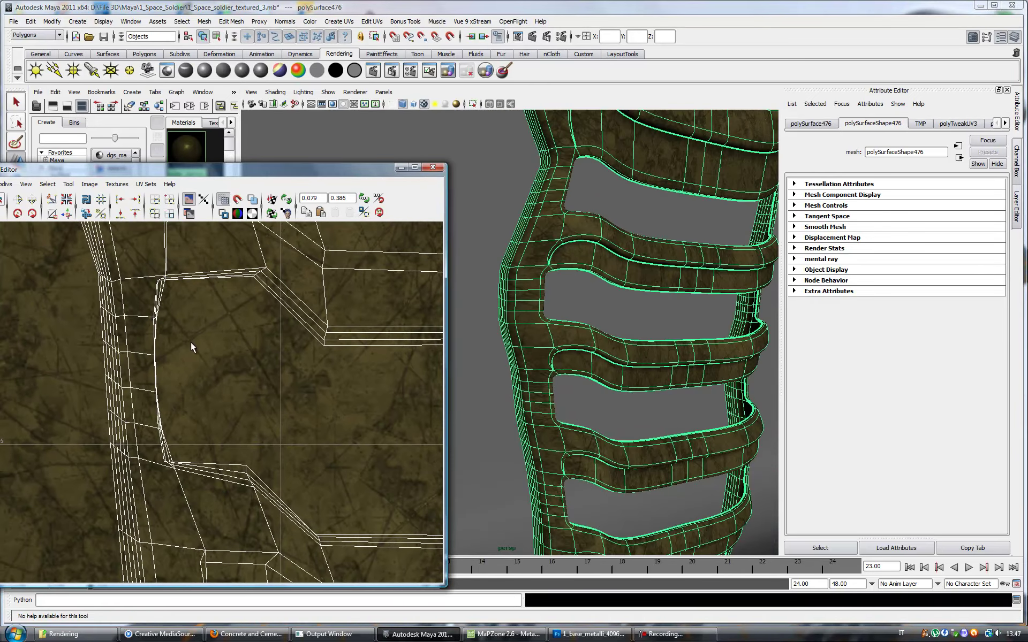
{"action": "key", "text": "ctrl+z"}
Step: Convert the selection to UVs, select a ring of UVs on the opening and shift it right
{"action": "key", "text": "ctrl+z"}
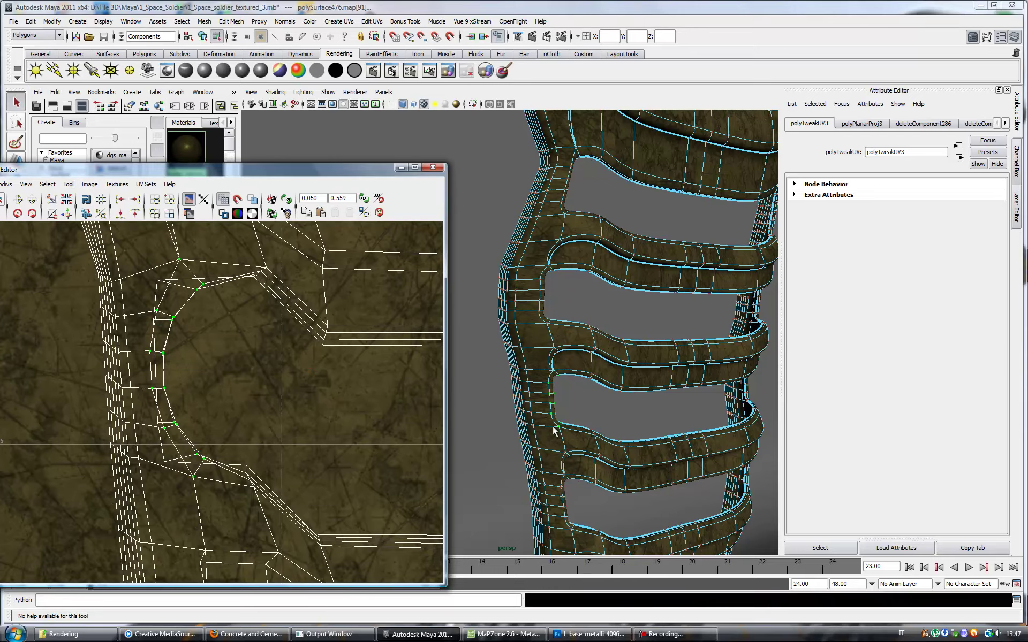
{"action": "key", "text": "ctrl+z"}
{"action": "key", "text": "ctrl+z"}
{"action": "key", "text": "ctrl+z"}
{"action": "key", "text": "ctrl+z"}
{"action": "key", "text": "ctrl+z"}
{"action": "key", "text": "ctrl+z"}
{"action": "left_click", "coordinate": [48, 184]}
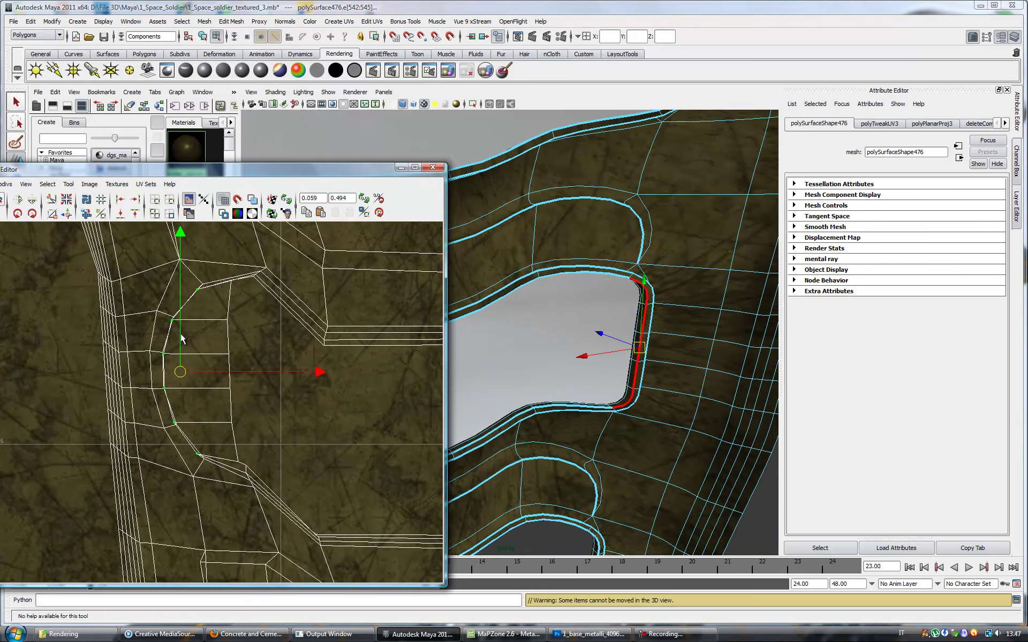
{"action": "left_click", "coordinate": [80, 284]}
{"action": "left_click", "coordinate": [236, 290]}
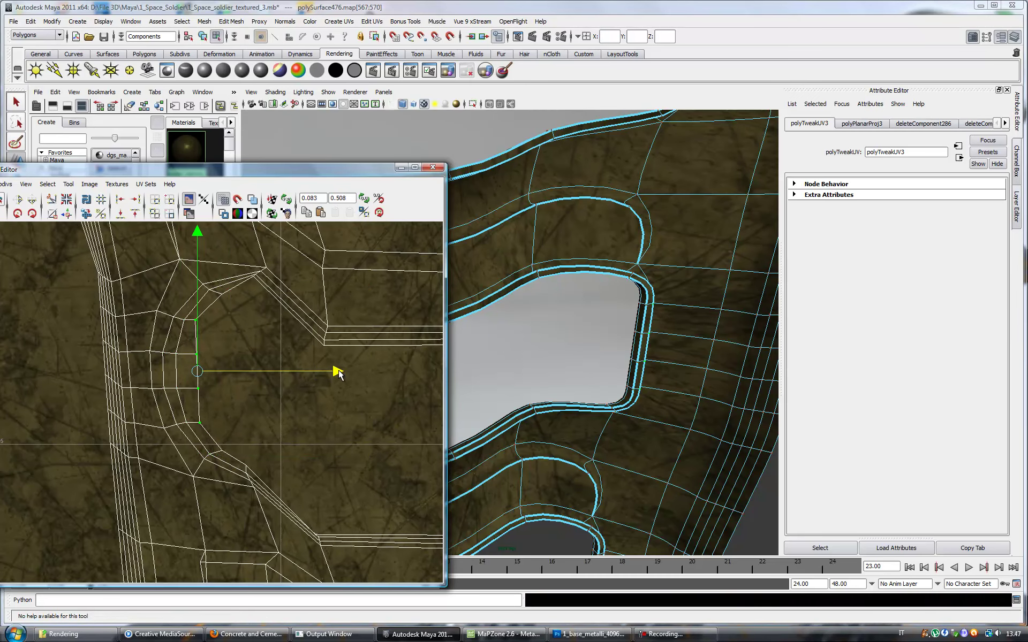
{"action": "right_click", "coordinate": [156, 321]}
{"action": "left_click", "coordinate": [156, 386]}
{"action": "left_click_drag", "start_coordinate": [314, 369], "coordinate": [338, 370]}
Step: Nudge a group of UVs near the opening slightly right and pan the 3D view
{"action": "left_click", "coordinate": [200, 425]}
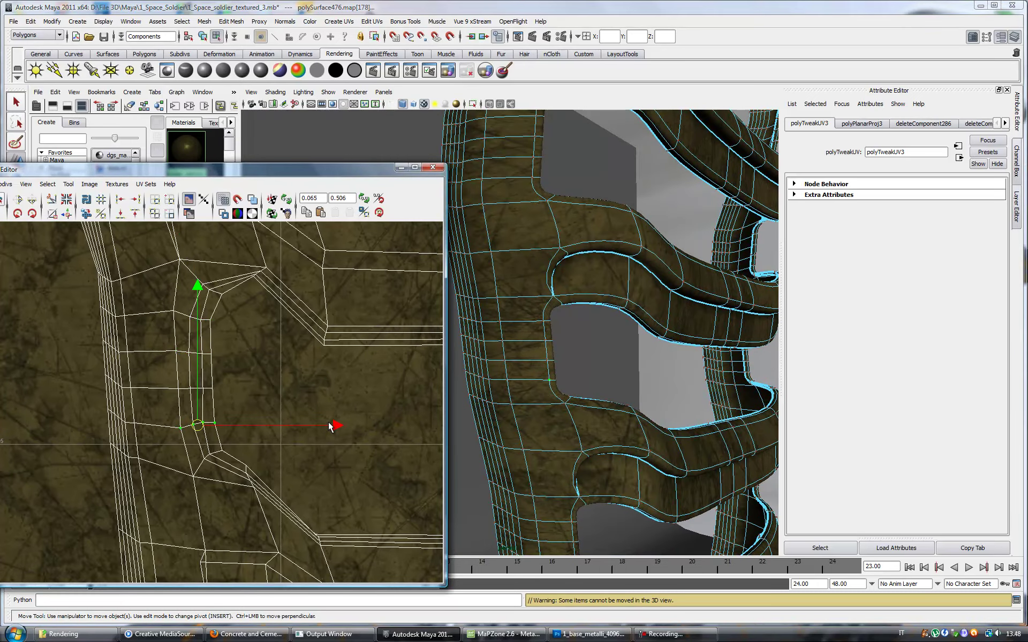
{"action": "left_click_drag", "start_coordinate": [176, 396], "coordinate": [222, 346]}
{"action": "left_click_drag", "start_coordinate": [331, 317], "coordinate": [333, 316]}
{"action": "key", "text": "F8"}
{"action": "middle_click_drag", "start_coordinate": [616, 428], "coordinate": [647, 470], "text": "alt"}
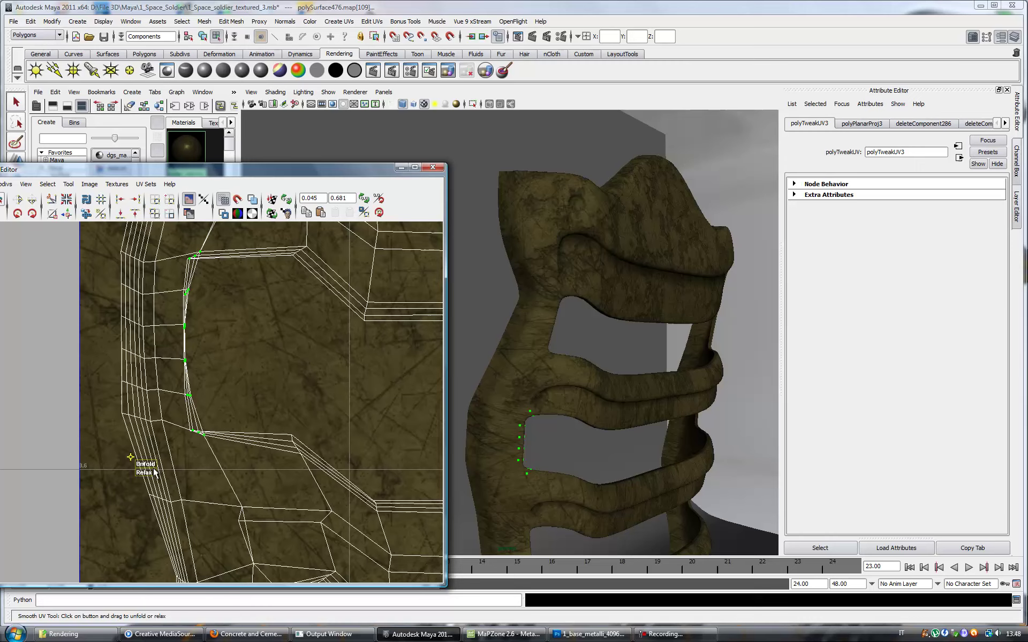
Step: Check the Smooth UV tool settings, select the opening's edge UVs, then undo the straightening
{"action": "left_click", "coordinate": [69, 184]}
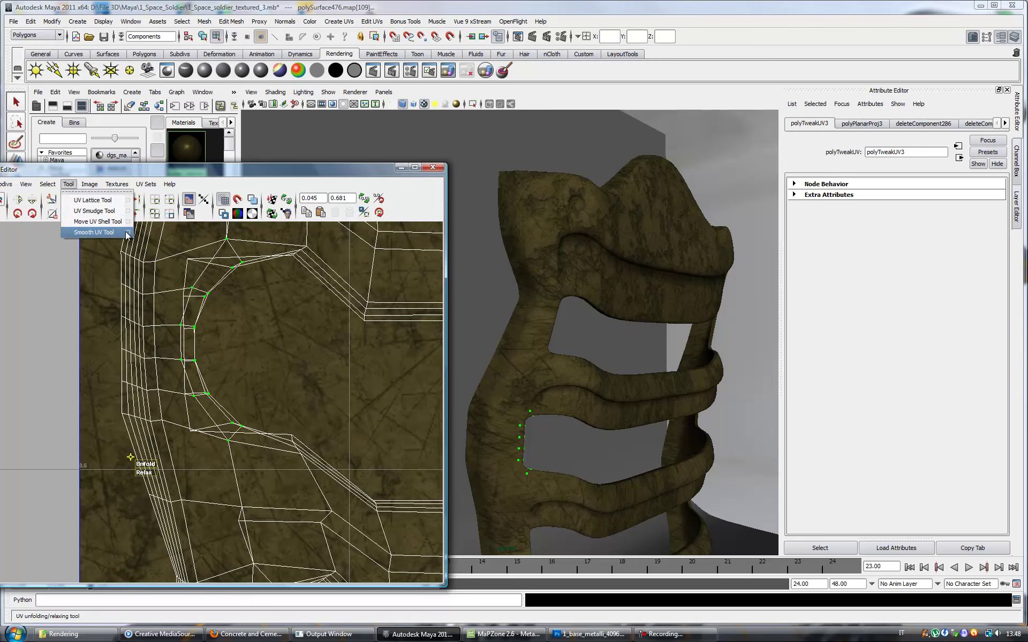
{"action": "left_click", "coordinate": [131, 220]}
{"action": "left_click", "coordinate": [272, 502]}
{"action": "scroll", "coordinate": [580, 480], "scroll_direction": "up", "scroll_amount": 3}
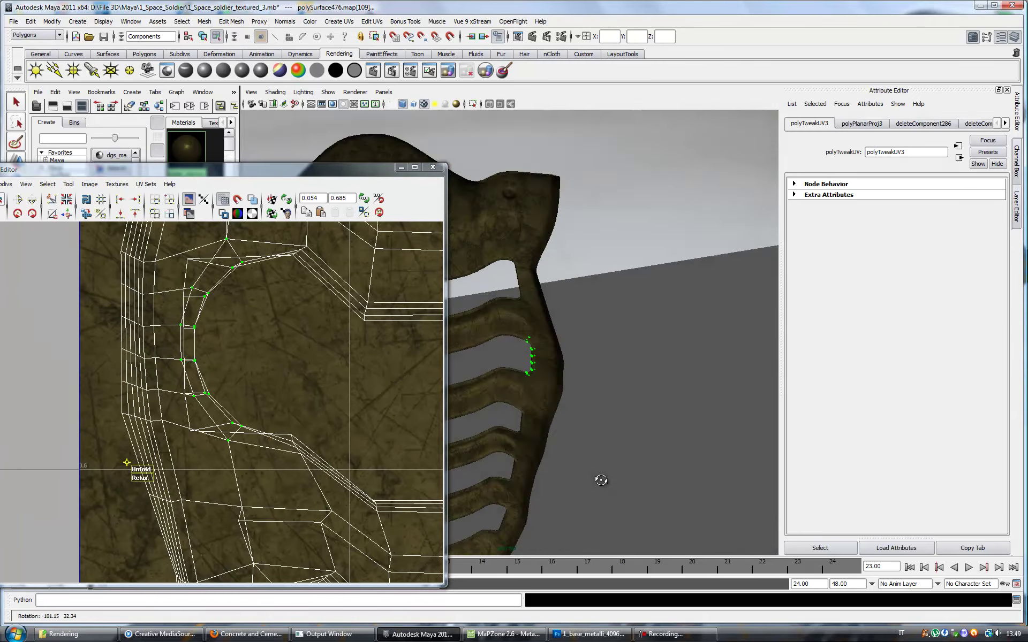
{"action": "scroll", "coordinate": [625, 413], "scroll_direction": "up", "scroll_amount": 3}
{"action": "scroll", "coordinate": [610, 379], "scroll_direction": "up", "scroll_amount": 3}
{"action": "right_click", "coordinate": [659, 299]}
{"action": "left_click", "coordinate": [699, 296]}
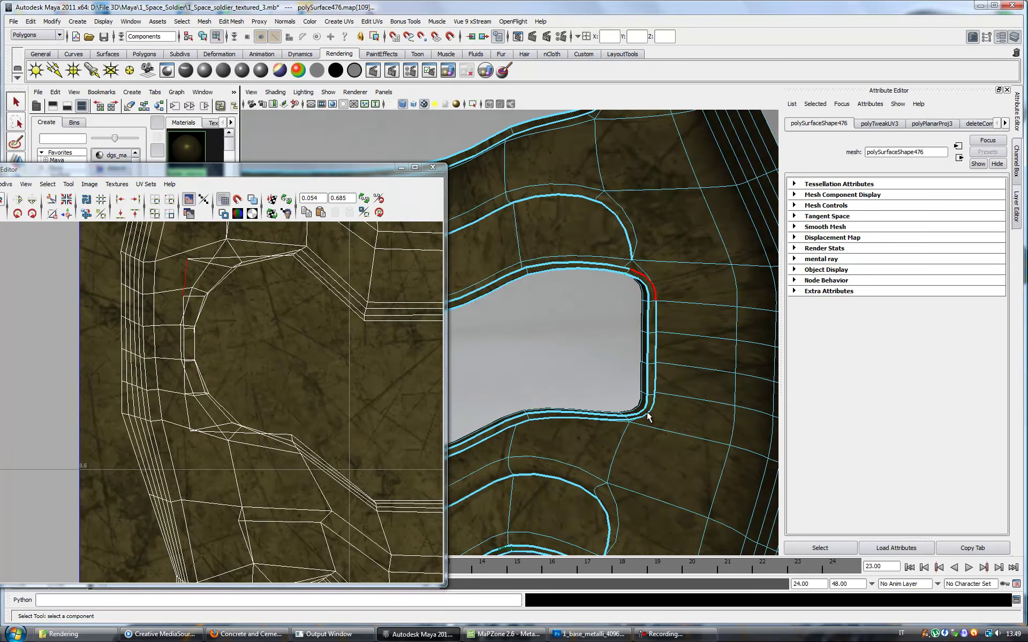
{"action": "key", "text": "ctrl+z"}
{"action": "key", "text": "ctrl+z"}
{"action": "key", "text": "ctrl+z"}
Step: Move two UVs beside the opening's corner into a straight vertical line
{"action": "right_click", "coordinate": [262, 360]}
{"action": "left_click", "coordinate": [261, 269]}
{"action": "left_click", "coordinate": [258, 430]}
{"action": "left_click_drag", "start_coordinate": [295, 293], "coordinate": [255, 403]}
{"action": "left_click_drag", "start_coordinate": [410, 344], "coordinate": [370, 346]}
{"action": "left_click_drag", "start_coordinate": [610, 387], "coordinate": [536, 375], "text": "alt"}
{"action": "mouse_move", "coordinate": [371, 339]}
{"action": "left_mouse_down"}
{"action": "mouse_move", "coordinate": [364, 345]}
{"action": "mouse_move", "coordinate": [378, 343]}
{"action": "left_mouse_up"}
{"action": "middle_click_drag", "start_coordinate": [589, 375], "coordinate": [589, 450], "text": "alt"}
Step: Select the UVs around the upper rib opening and relax them with Smooth UV
{"action": "left_click", "coordinate": [213, 340]}
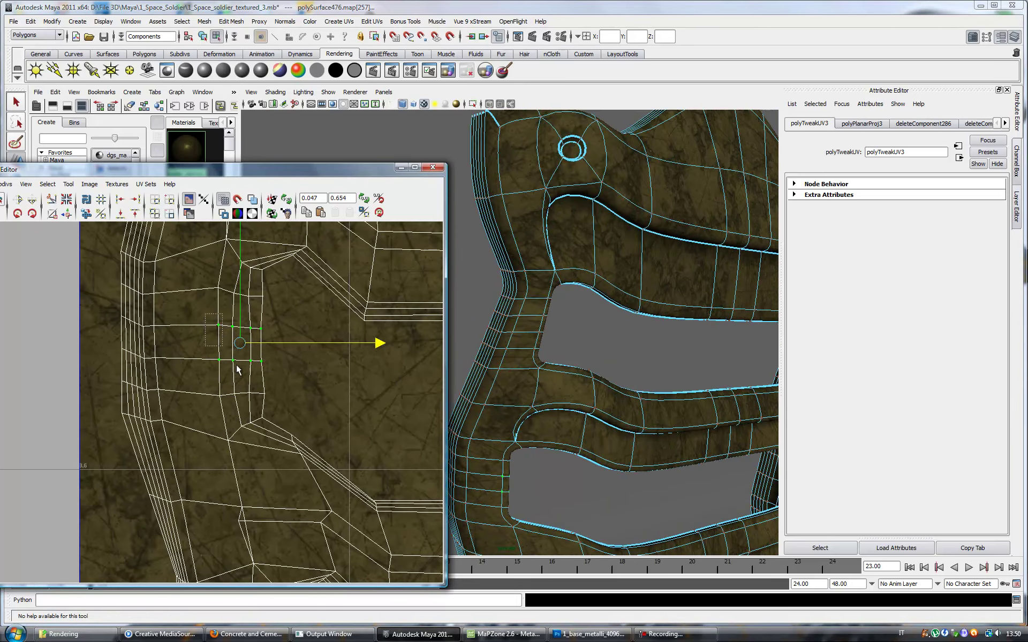
{"action": "middle_click_drag", "start_coordinate": [212, 340], "coordinate": [255, 436], "text": "alt"}
{"action": "right_click_drag", "start_coordinate": [206, 348], "coordinate": [207, 357]}
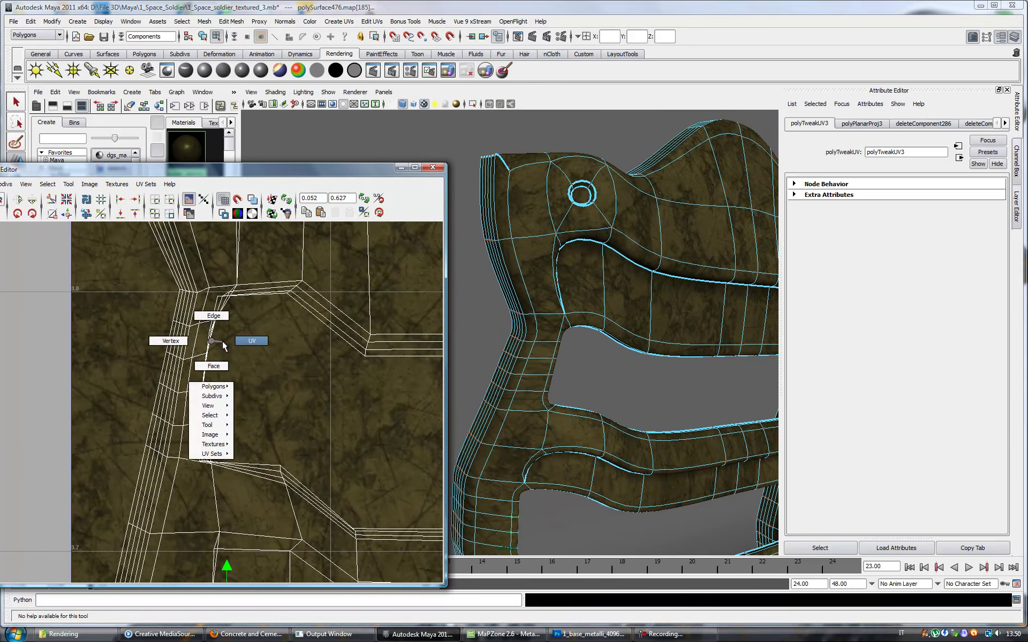
{"action": "left_click", "coordinate": [68, 184]}
{"action": "left_click_drag", "start_coordinate": [162, 500], "coordinate": [266, 490]}
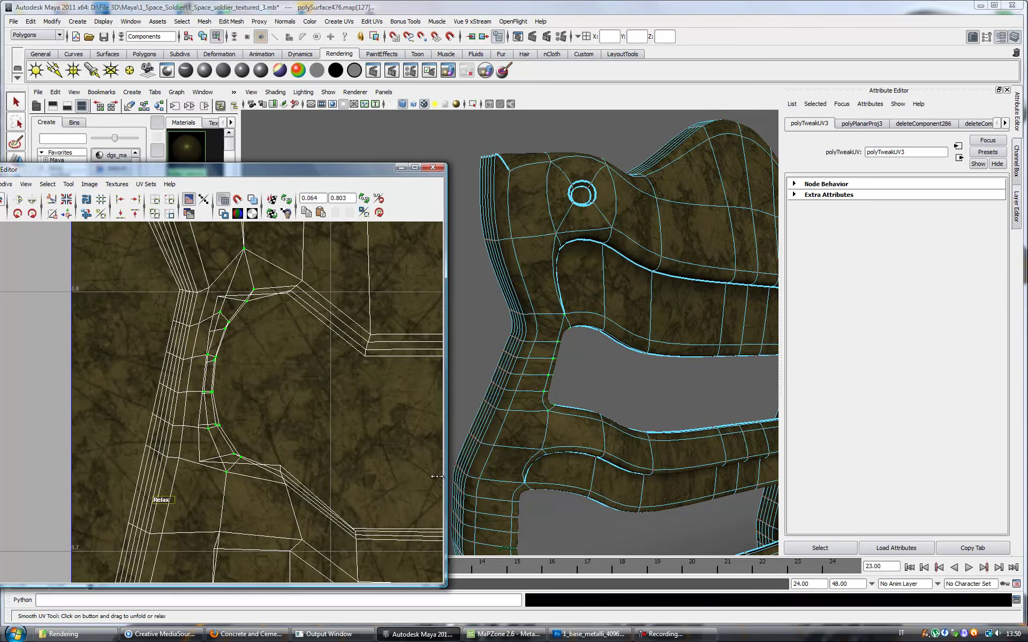
{"action": "scroll", "coordinate": [572, 447], "scroll_direction": "up", "scroll_amount": 5}
{"action": "scroll", "coordinate": [609, 413], "scroll_direction": "up", "scroll_amount": 3}
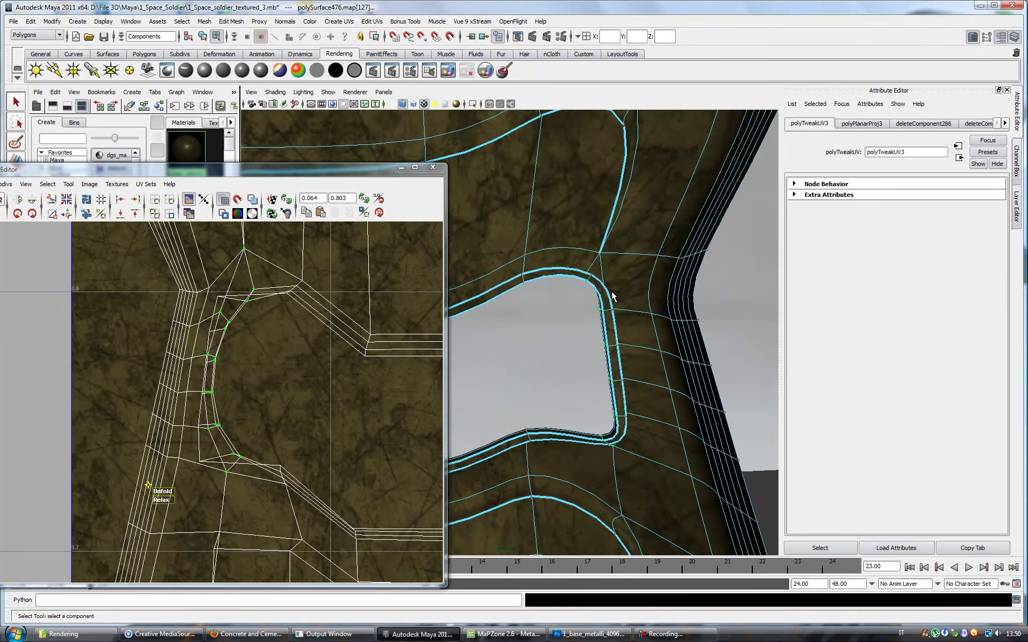
Step: Convert the upper hole's edge loop to UVs and move a UV down to even spacing
{"action": "double_click", "coordinate": [615, 428]}
{"action": "left_click", "coordinate": [47, 184]}
{"action": "left_click", "coordinate": [97, 287]}
{"action": "key", "text": "w"}
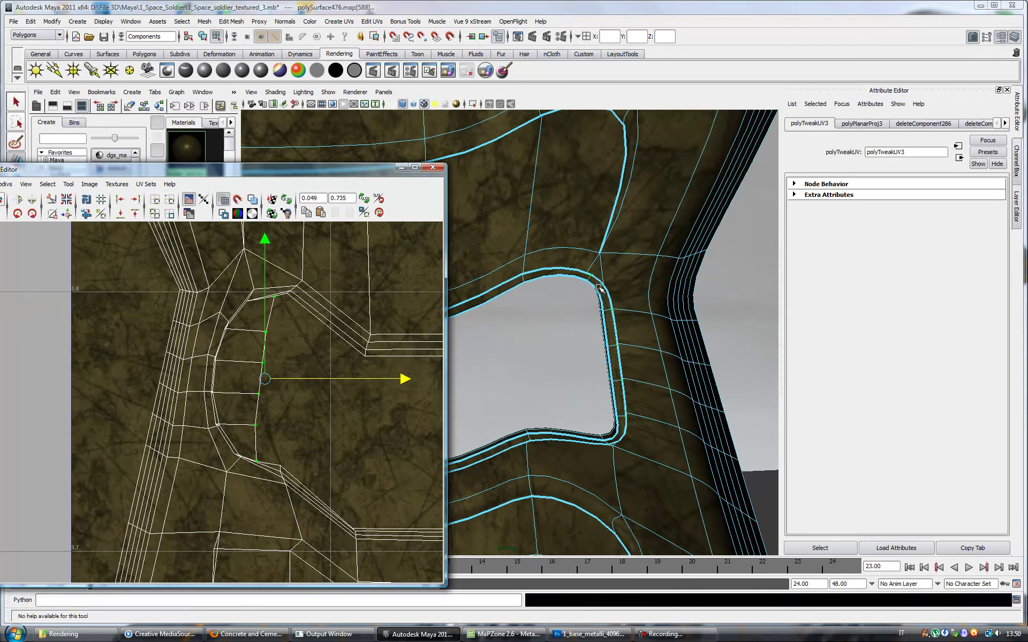
{"action": "left_click", "coordinate": [599, 290]}
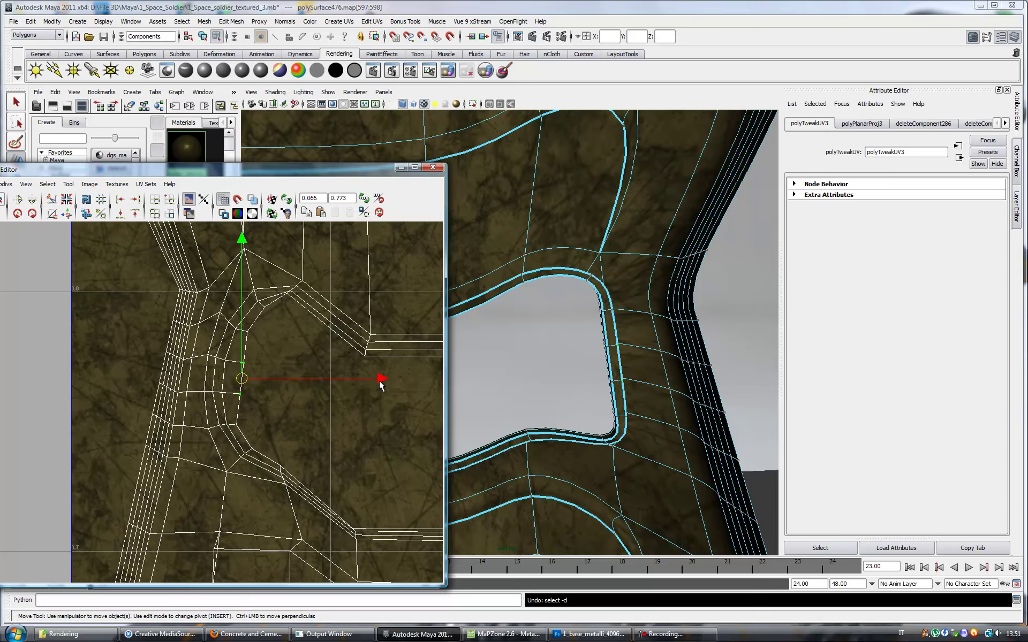
{"action": "left_click", "coordinate": [244, 259]}
{"action": "left_click_drag", "start_coordinate": [244, 258], "coordinate": [245, 276]}
Step: Shift a group of UVs slightly left, then undo those changes
{"action": "scroll", "coordinate": [681, 466], "scroll_direction": "down", "scroll_amount": 5}
{"action": "scroll", "coordinate": [616, 321], "scroll_direction": "up", "scroll_amount": 5}
{"action": "left_click_drag", "start_coordinate": [207, 340], "coordinate": [249, 468]}
{"action": "left_click_drag", "start_coordinate": [373, 403], "coordinate": [372, 403]}
{"action": "scroll", "coordinate": [592, 408], "scroll_direction": "down", "scroll_amount": 5}
{"action": "scroll", "coordinate": [592, 408], "scroll_direction": "up", "scroll_amount": 5}
{"action": "key", "text": "ctrl+z"}
{"action": "key", "text": "ctrl+z"}
{"action": "key", "text": "ctrl+z"}
{"action": "key", "text": "ctrl+z"}
{"action": "key", "text": "ctrl+z"}
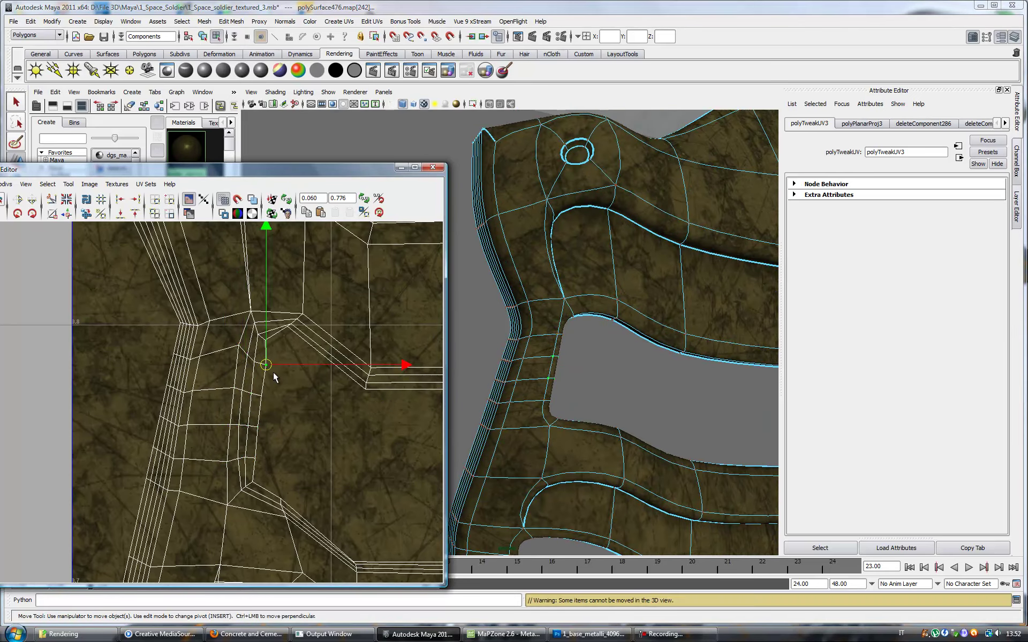
{"action": "key", "text": "ctrl+z"}
{"action": "key", "text": "ctrl+z"}
{"action": "key", "text": "ctrl+z"}
{"action": "key", "text": "ctrl+z"}
Step: Zoom out and marquee-select the whole chest armor UV shell
{"action": "mouse_move", "coordinate": [685, 426]}
{"action": "left_mouse_down", "text": "alt"}
{"action": "mouse_move", "coordinate": [590, 360]}
{"action": "mouse_move", "coordinate": [619, 452]}
{"action": "mouse_move", "coordinate": [614, 441]}
{"action": "left_mouse_up", "text": "alt"}
{"action": "scroll", "coordinate": [264, 379], "scroll_direction": "down", "scroll_amount": 3}
{"action": "scroll", "coordinate": [264, 380], "scroll_direction": "down", "scroll_amount": 5}
{"action": "left_click_drag", "start_coordinate": [139, 279], "coordinate": [289, 549]}
Step: Select the left side armor strip's UVs and rotate its shell upright
{"action": "key", "text": "w"}
{"action": "key", "text": "F8"}
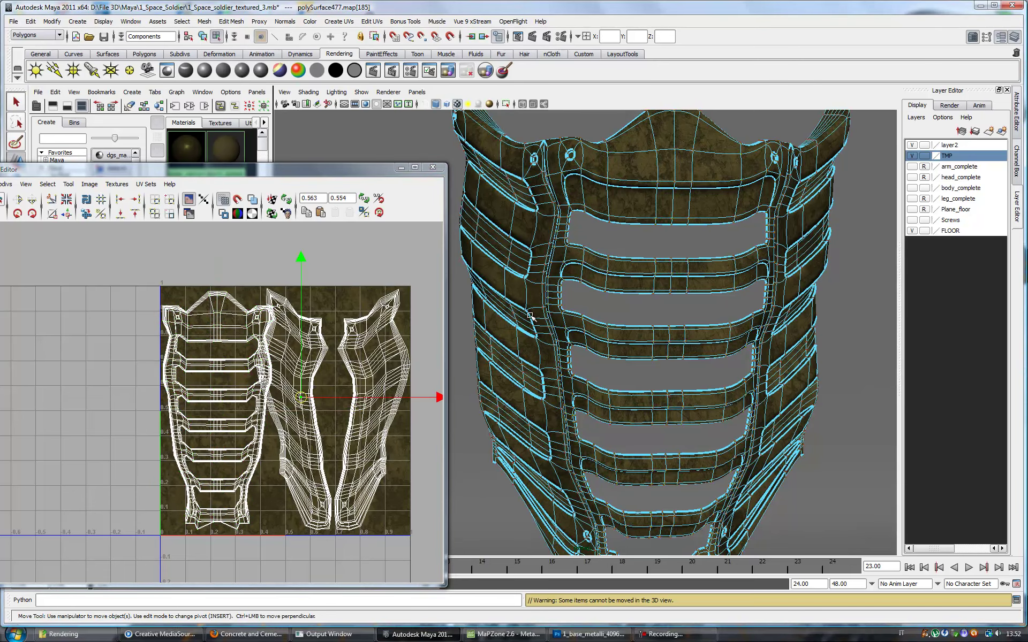
{"action": "left_click", "coordinate": [523, 305]}
{"action": "right_click", "coordinate": [286, 323]}
{"action": "right_click_drag", "start_coordinate": [286, 323], "coordinate": [321, 322]}
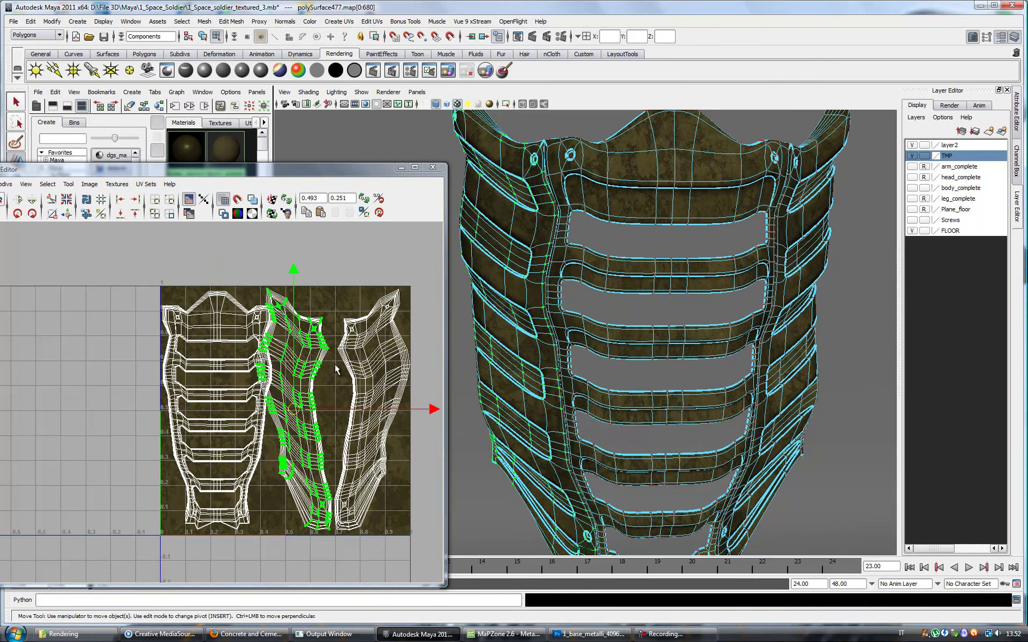
{"action": "left_click", "coordinate": [35, 214]}
{"action": "left_click", "coordinate": [35, 215]}
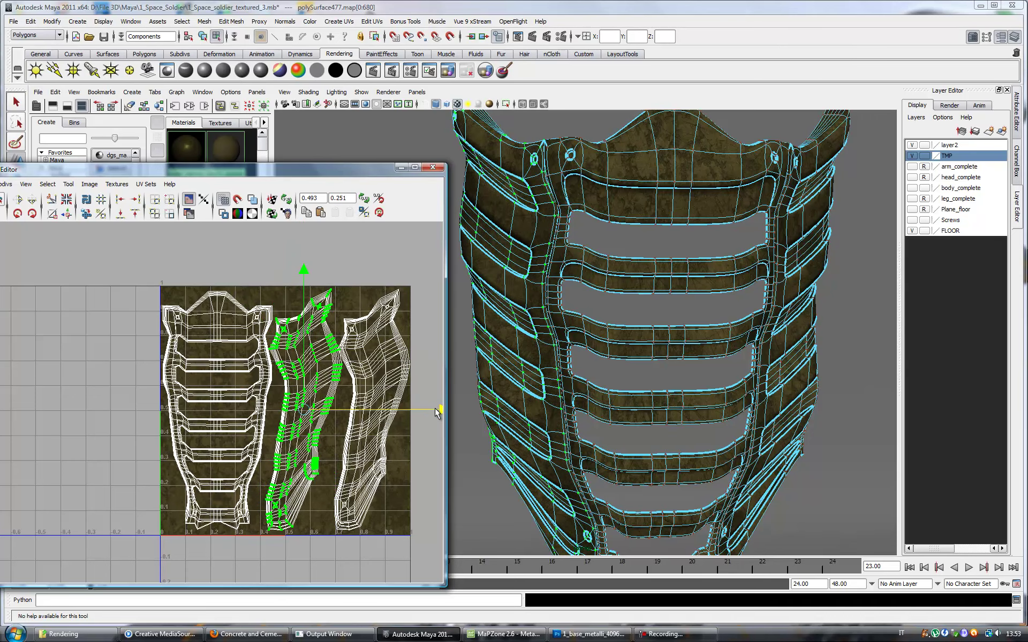
Step: Select the right strip's UV shell and nudge the left strip's shell downward
{"action": "left_click", "coordinate": [803, 332]}
{"action": "right_click_drag", "start_coordinate": [369, 325], "coordinate": [406, 325]}
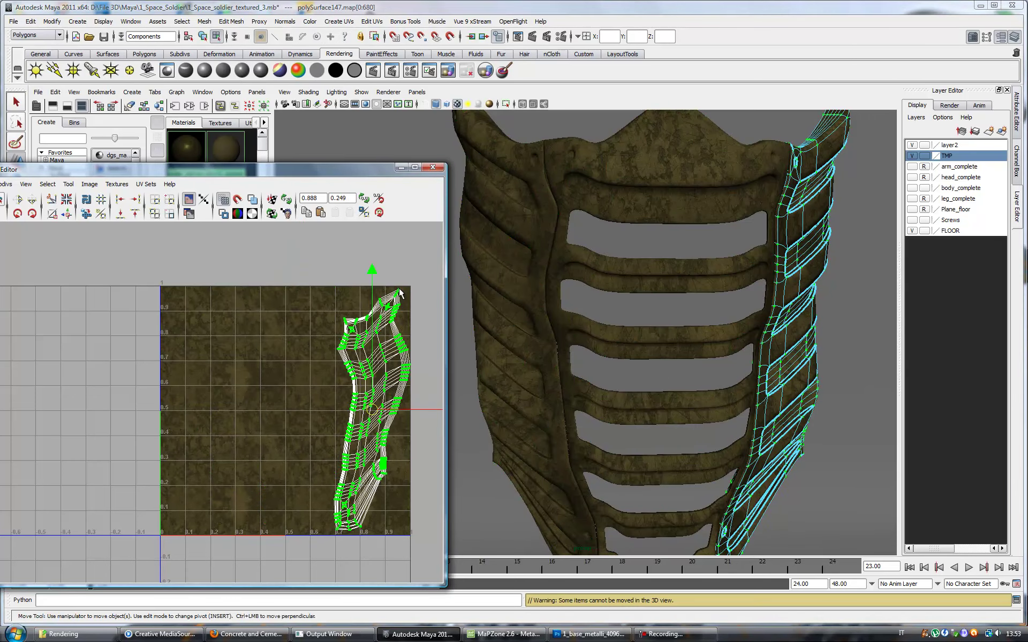
{"action": "scroll", "coordinate": [405, 325], "scroll_direction": "up", "scroll_amount": 2}
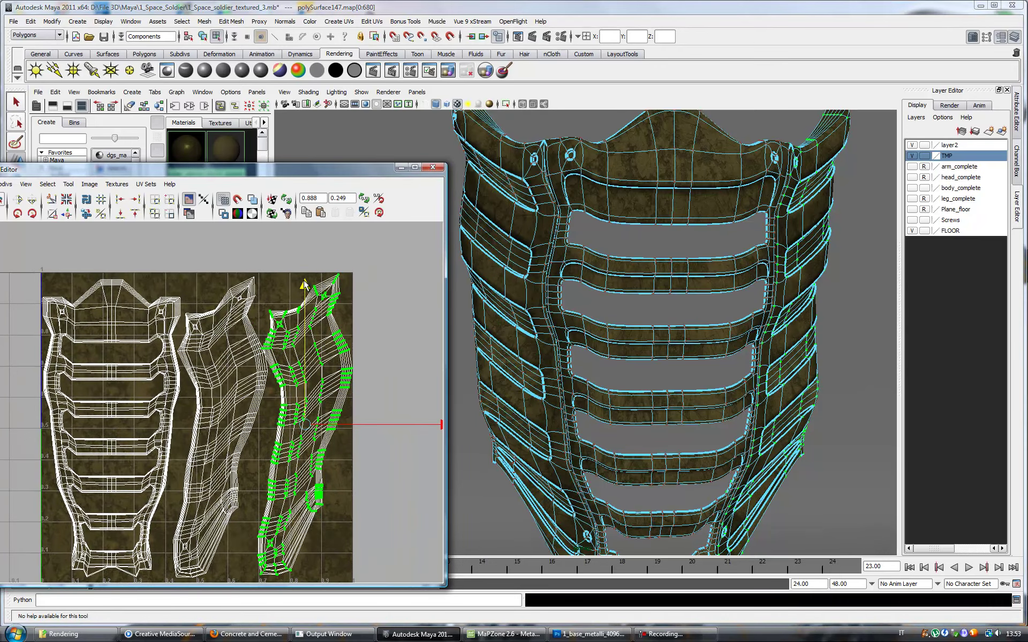
{"action": "left_click", "coordinate": [517, 333]}
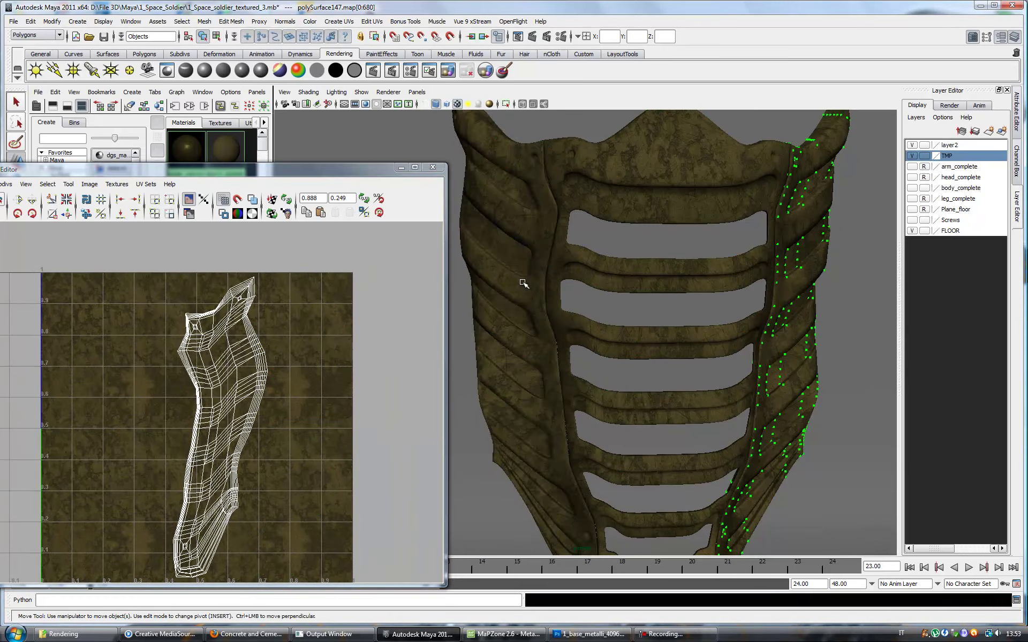
{"action": "left_click_drag", "start_coordinate": [220, 291], "coordinate": [221, 296]}
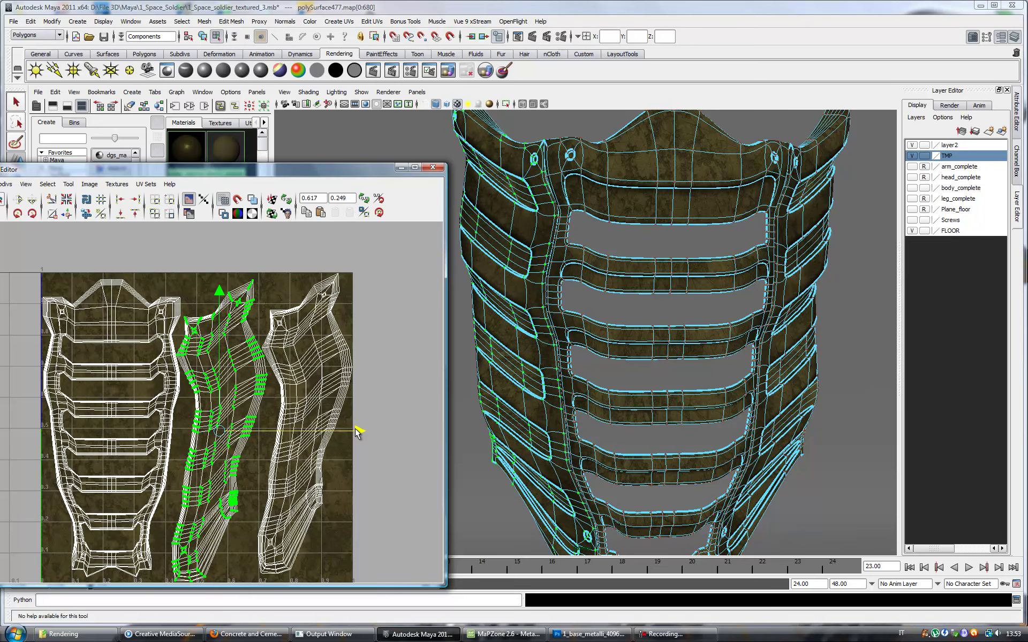
{"action": "scroll", "coordinate": [358, 431], "scroll_direction": "down", "scroll_amount": 1}
Step: Start a UV Snapshot and browse for its save location
{"action": "left_click_drag", "start_coordinate": [317, 169], "coordinate": [405, 156]}
{"action": "left_click", "coordinate": [59, 172]}
{"action": "left_click", "coordinate": [65, 495]}
{"action": "left_click", "coordinate": [407, 257]}
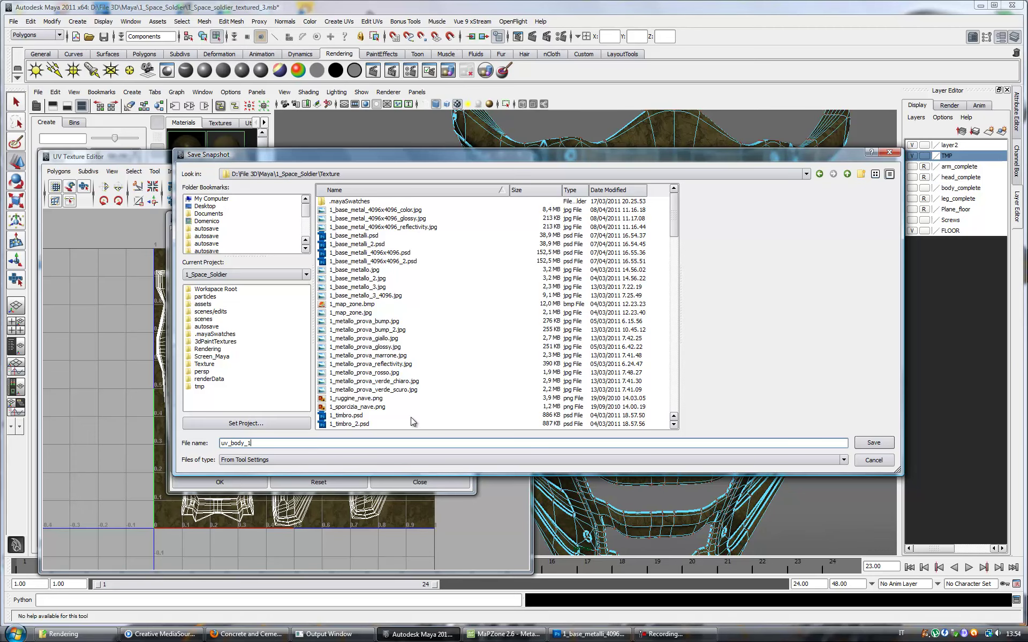
Step: Export the 4096 px UV snapshot as uv_body_1.bmp
{"action": "left_click", "coordinate": [871, 443]}
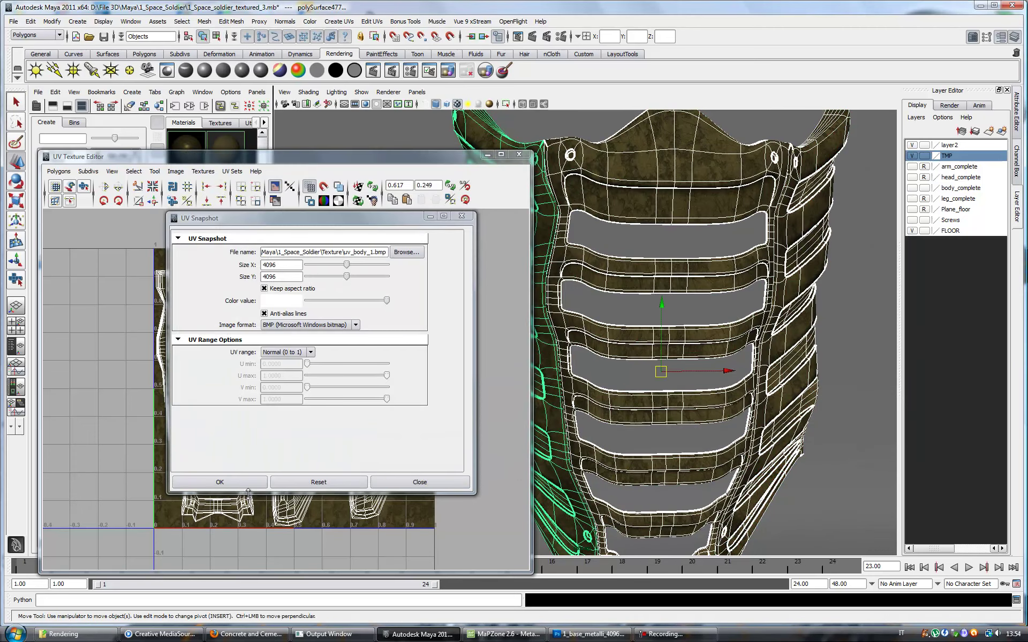
{"action": "left_click", "coordinate": [243, 482]}
{"action": "left_click", "coordinate": [488, 155]}
Step: Save the Maya scene, overwriting the existing scene file
{"action": "left_click", "coordinate": [13, 21]}
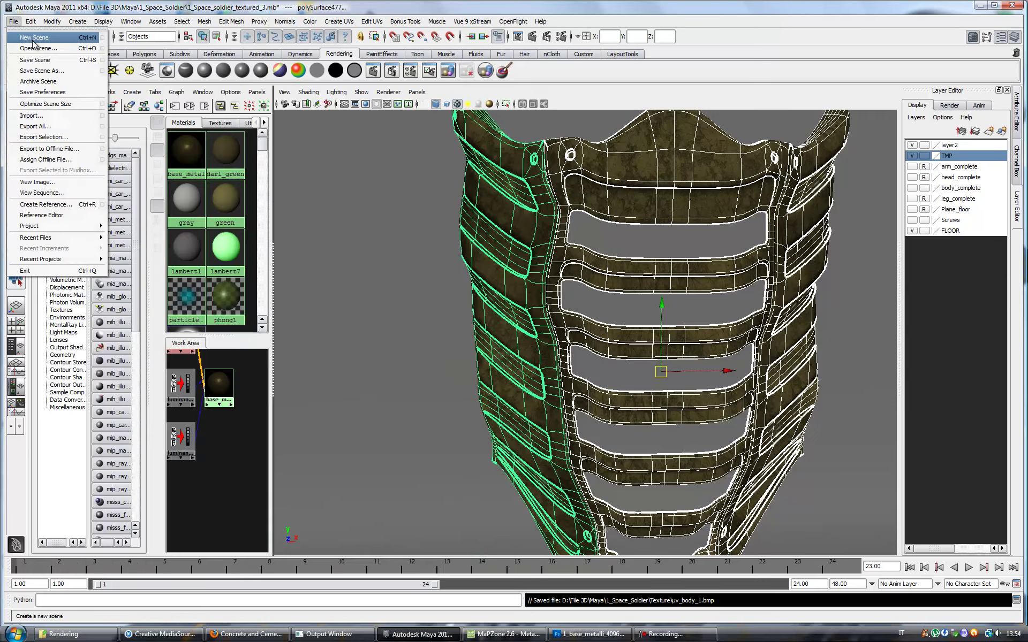
{"action": "left_click", "coordinate": [40, 71]}
{"action": "left_click", "coordinate": [54, 66]}
{"action": "left_click", "coordinate": [498, 329]}
Step: In Photoshop, select Livello 6, show it alone, and leave its blend mode unchanged
{"action": "left_click", "coordinate": [591, 634]}
{"action": "scroll", "coordinate": [984, 478], "scroll_direction": "down", "scroll_amount": 3}
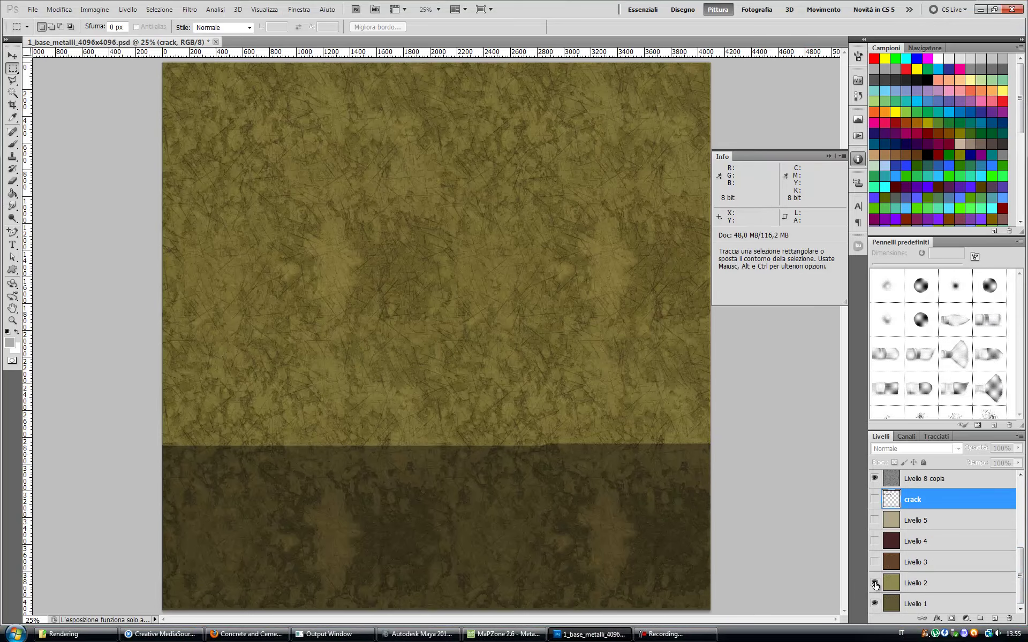
{"action": "left_click_drag", "start_coordinate": [874, 583], "coordinate": [878, 484]}
{"action": "scroll", "coordinate": [879, 485], "scroll_direction": "up", "scroll_amount": 3}
{"action": "left_click", "coordinate": [874, 521], "text": "alt"}
{"action": "left_click", "coordinate": [915, 521]}
{"action": "left_click", "coordinate": [913, 449]}
{"action": "left_click", "coordinate": [907, 160]}
Step: Look over the concrete textures web page, then return to Photoshop
{"action": "left_click", "coordinate": [247, 633]}
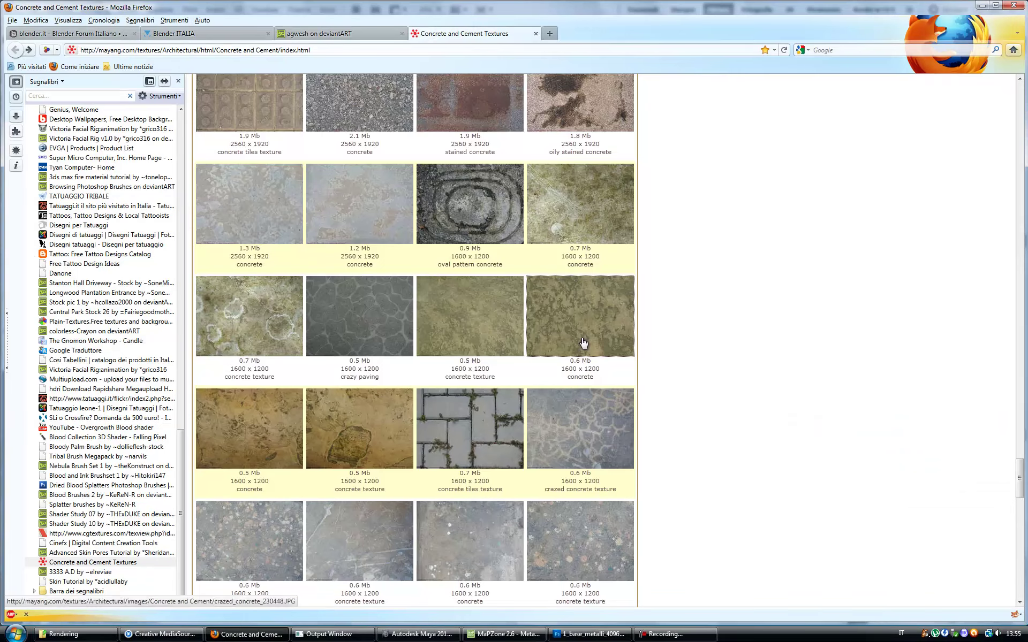
{"action": "left_click_drag", "start_coordinate": [1019, 478], "coordinate": [1019, 482]}
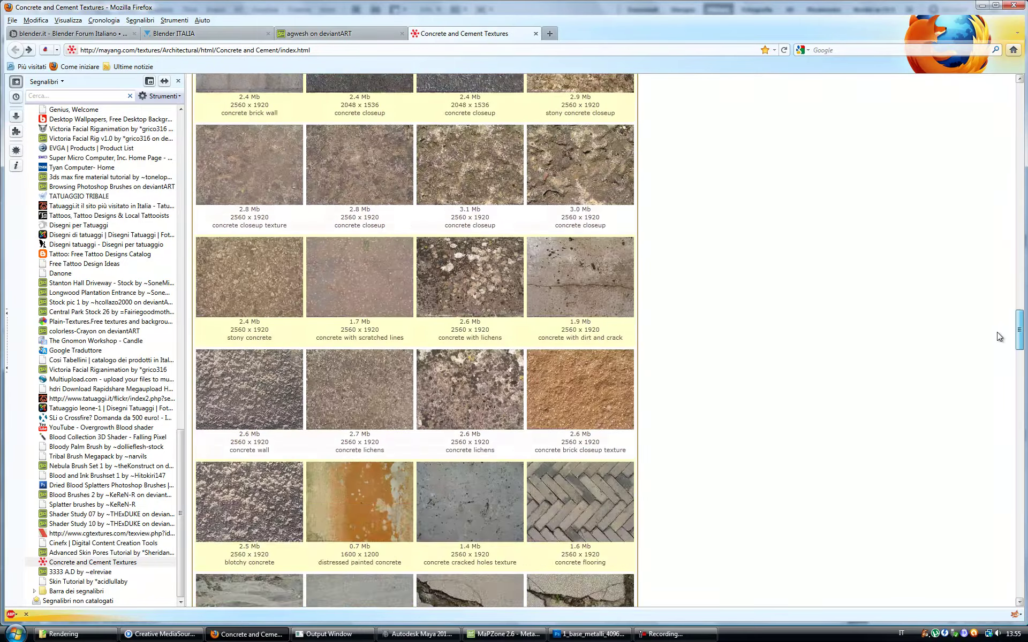
{"action": "key", "text": "alt+Tab"}
Step: Select Livello 8 copia and try it in Normale blending at full opacity
{"action": "left_click", "coordinate": [913, 449]}
{"action": "left_click", "coordinate": [911, 300]}
{"action": "left_click", "coordinate": [875, 541], "text": "alt"}
{"action": "left_click", "coordinate": [916, 542]}
{"action": "left_click", "coordinate": [960, 448]}
{"action": "left_click", "coordinate": [895, 167]}
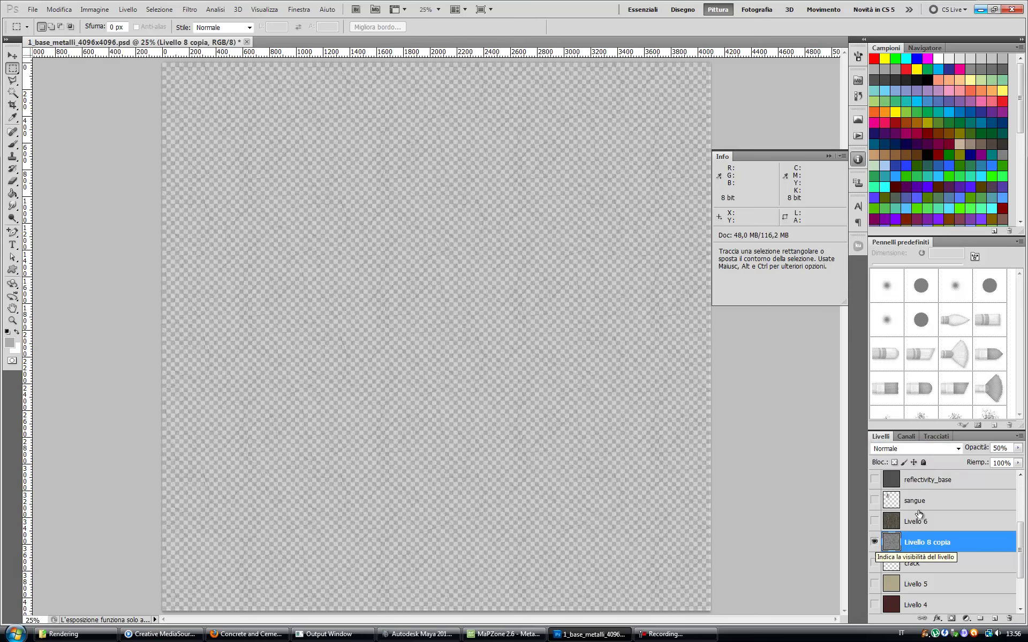
{"action": "left_click", "coordinate": [1017, 448]}
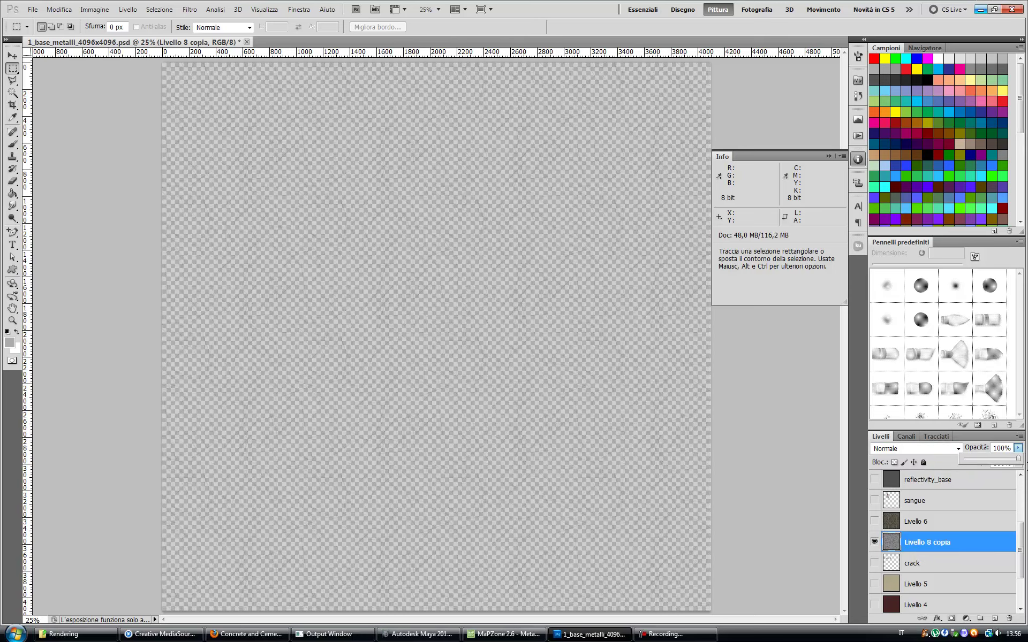
{"action": "left_click_drag", "start_coordinate": [999, 461], "coordinate": [1019, 462]}
Step: Compare with the MaPZone scratch texture, then set Livello 8 copia to Sovrapponi at 50% opacity
{"action": "left_click", "coordinate": [503, 634]}
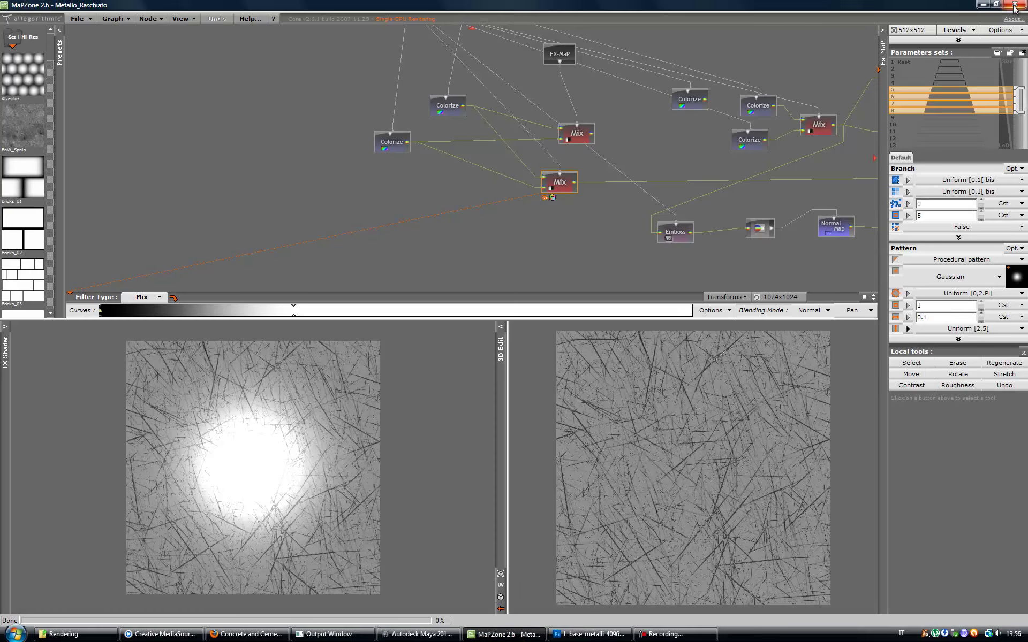
{"action": "left_click", "coordinate": [1015, 5]}
{"action": "left_click", "coordinate": [957, 449]}
{"action": "left_click", "coordinate": [930, 394]}
Step: Make Livello 6 visible, select Livello 1, and bring up the Open file browser
{"action": "left_click", "coordinate": [875, 520]}
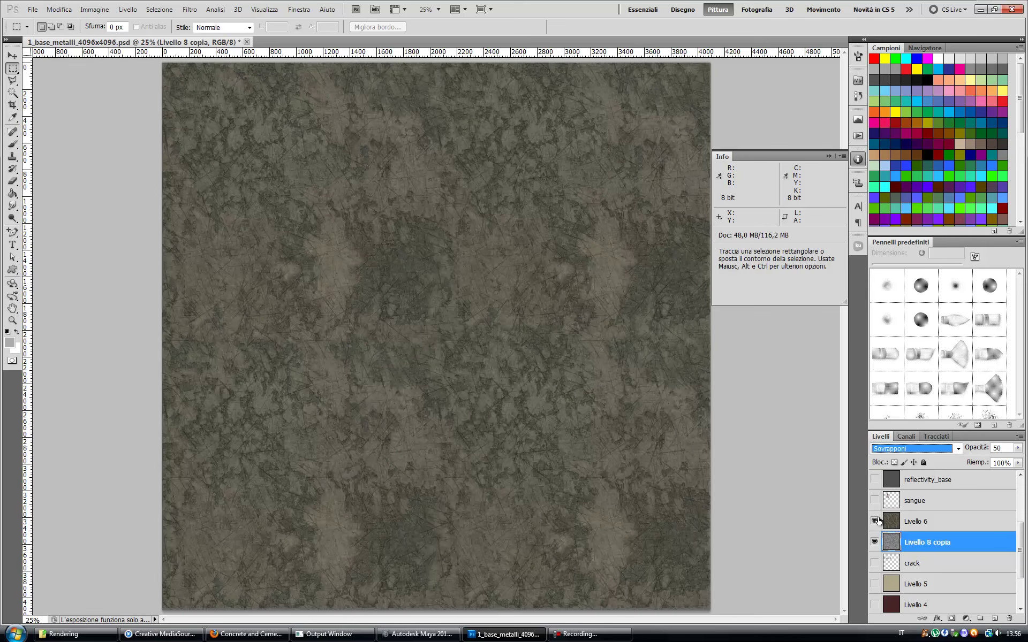
{"action": "scroll", "coordinate": [1013, 515], "scroll_direction": "down", "scroll_amount": 3}
{"action": "left_click", "coordinate": [942, 604]}
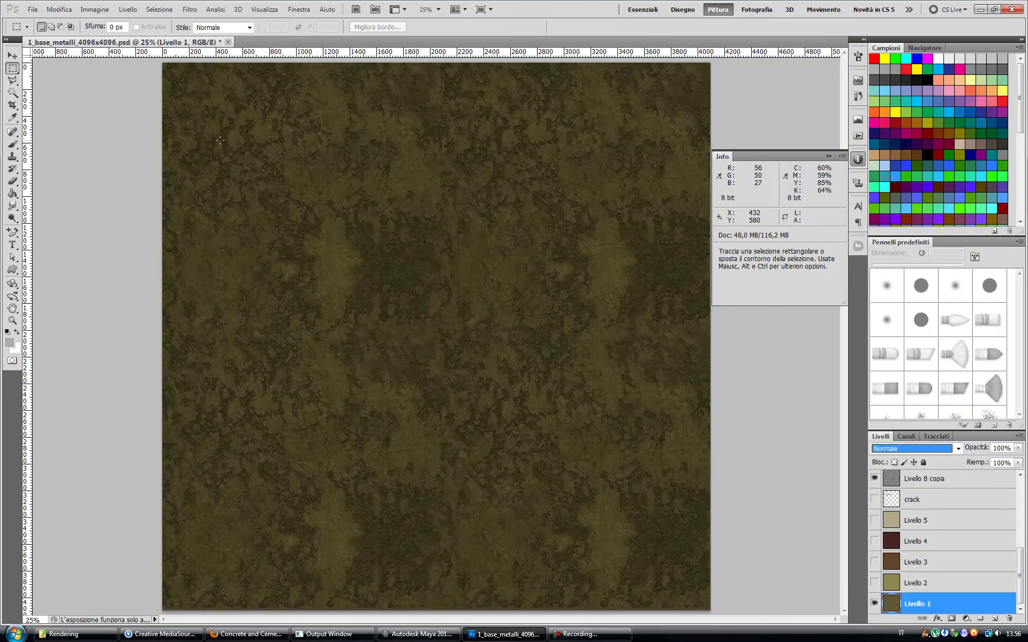
{"action": "left_click", "coordinate": [33, 9]}
{"action": "left_click", "coordinate": [51, 27]}
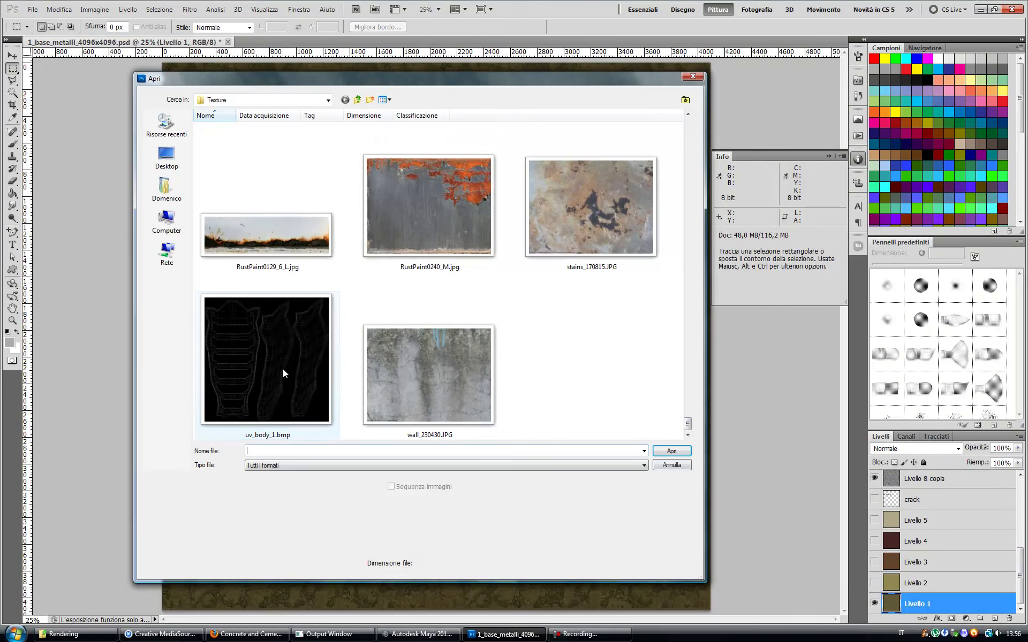
Step: Open uv_body_1.bmp and paste the whole UV wireframe into the metal texture as a new layer
{"action": "double_click", "coordinate": [327, 370]}
{"action": "key", "text": "ctrl+a"}
{"action": "key", "text": "ctrl+c"}
{"action": "key", "text": "ctrl+Tab"}
{"action": "left_click", "coordinate": [59, 9]}
{"action": "left_click", "coordinate": [64, 82]}
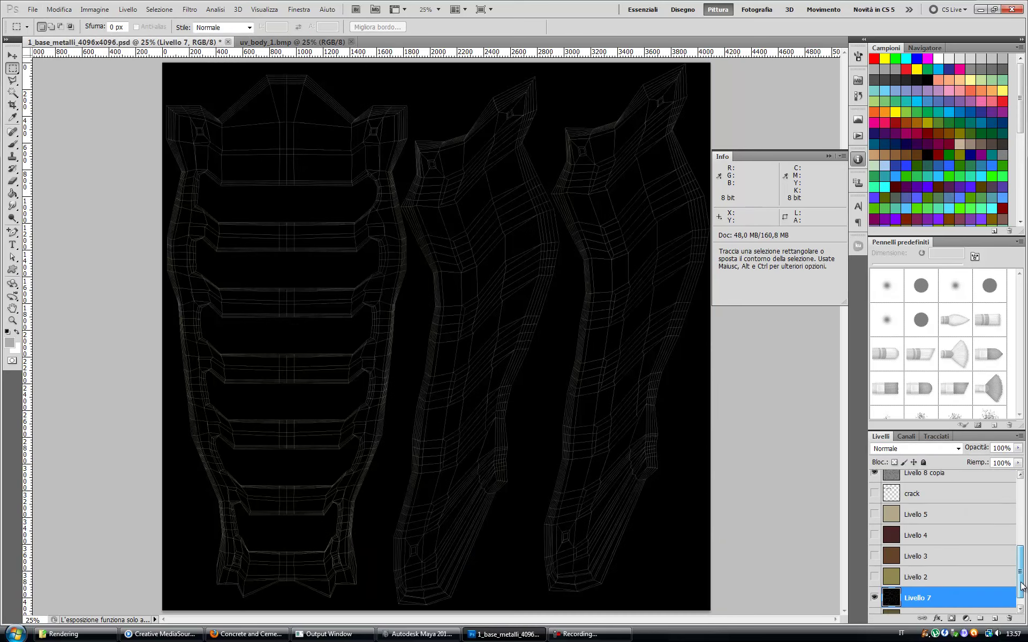
Step: Keep the wireframe layer in Normale blending with fill lowered to 53%
{"action": "left_click", "coordinate": [913, 449]}
{"action": "left_click", "coordinate": [889, 301]}
{"action": "left_click", "coordinate": [958, 448]}
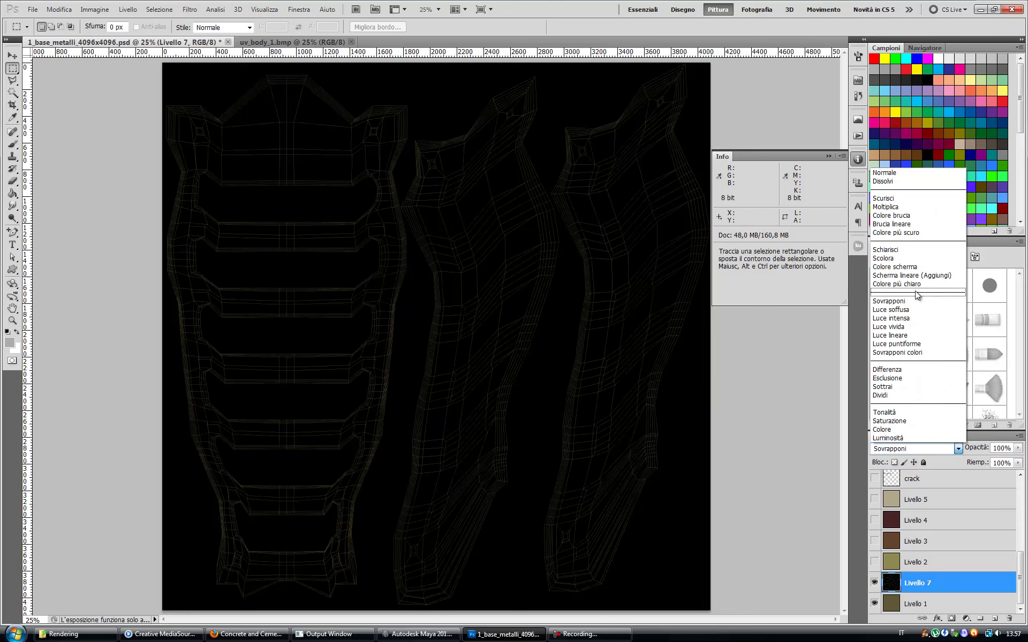
{"action": "left_click", "coordinate": [884, 173]}
{"action": "left_click_drag", "start_coordinate": [1018, 463], "coordinate": [995, 479]}
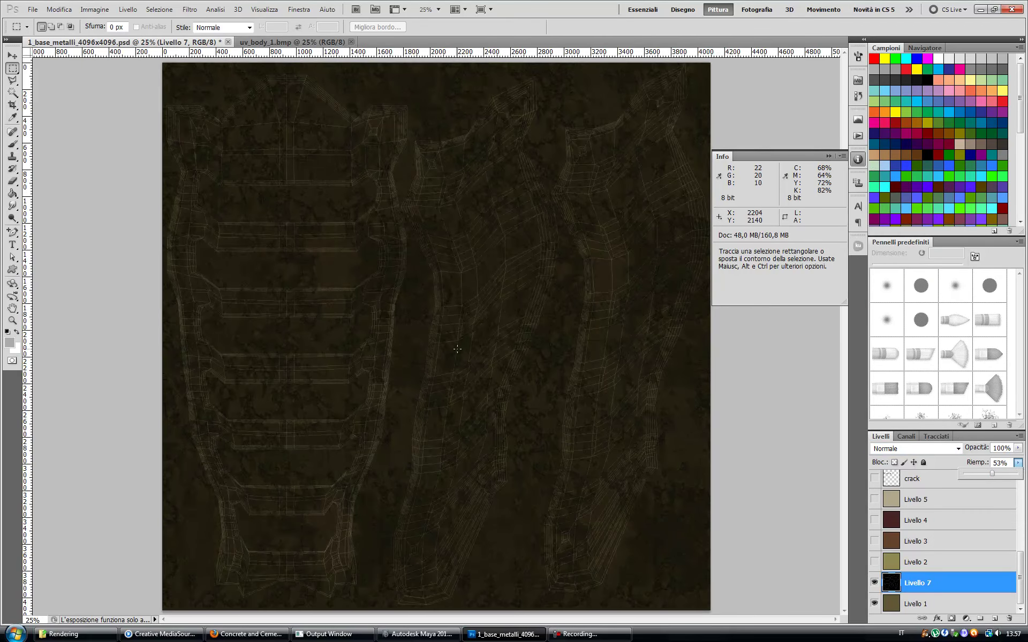
Step: On the visible crack layer, delete the old crack band and clear the selection
{"action": "scroll", "coordinate": [943, 535], "scroll_direction": "up", "scroll_amount": 2}
{"action": "left_click", "coordinate": [921, 513]}
{"action": "left_click", "coordinate": [874, 513]}
{"action": "left_click_drag", "start_coordinate": [155, 138], "coordinate": [466, 246]}
{"action": "key", "text": "Delete"}
{"action": "left_click", "coordinate": [159, 9]}
{"action": "left_click", "coordinate": [166, 29]}
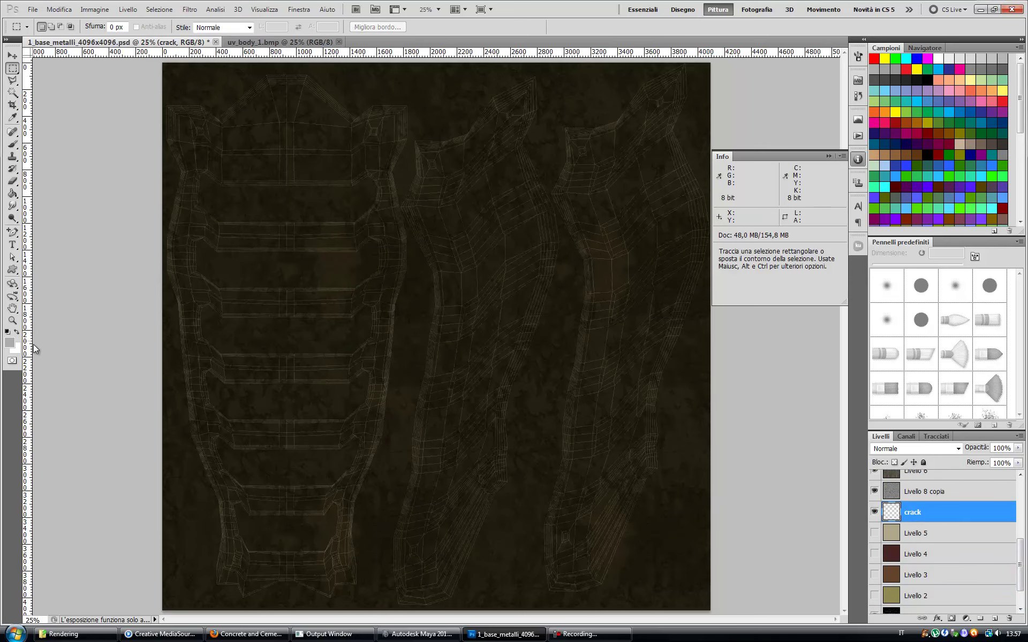
Step: Pick a new foreground paint colour and switch to the Brush tool
{"action": "left_click", "coordinate": [10, 341]}
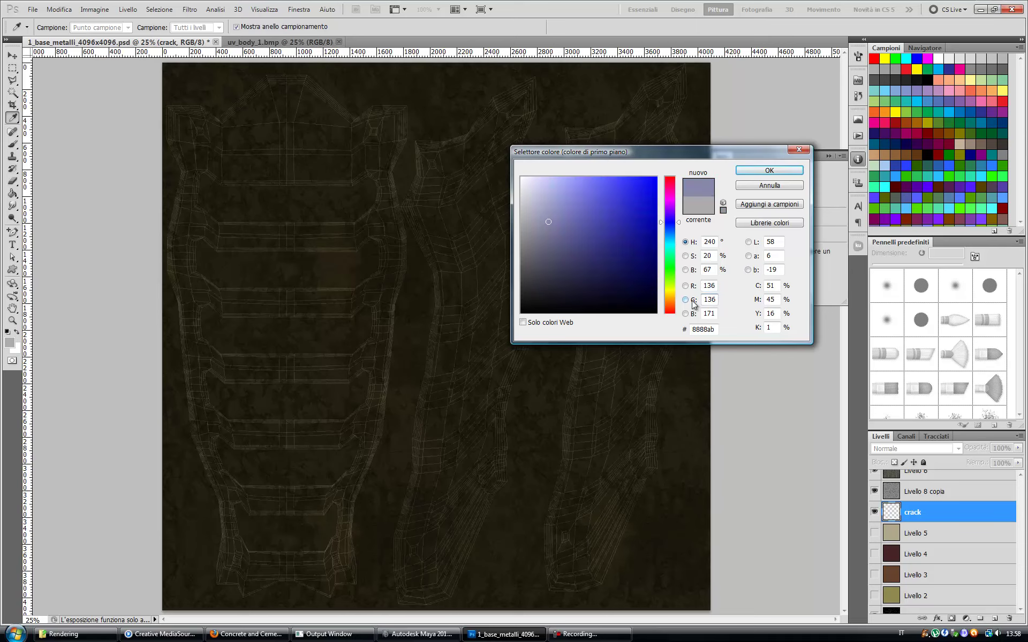
{"action": "left_click", "coordinate": [771, 170]}
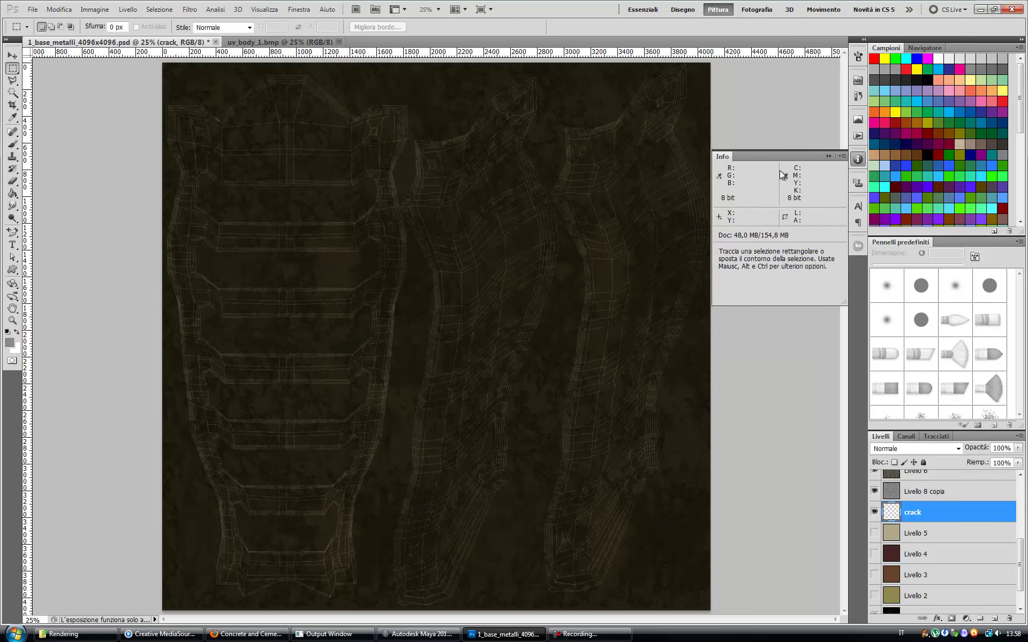
{"action": "left_click", "coordinate": [12, 144]}
{"action": "left_click_drag", "start_coordinate": [1020, 275], "coordinate": [1024, 413]}
Step: Set up a splatter brush (180, then 114 tip) with Shape Dynamics on and wider spacing
{"action": "left_click", "coordinate": [975, 256]}
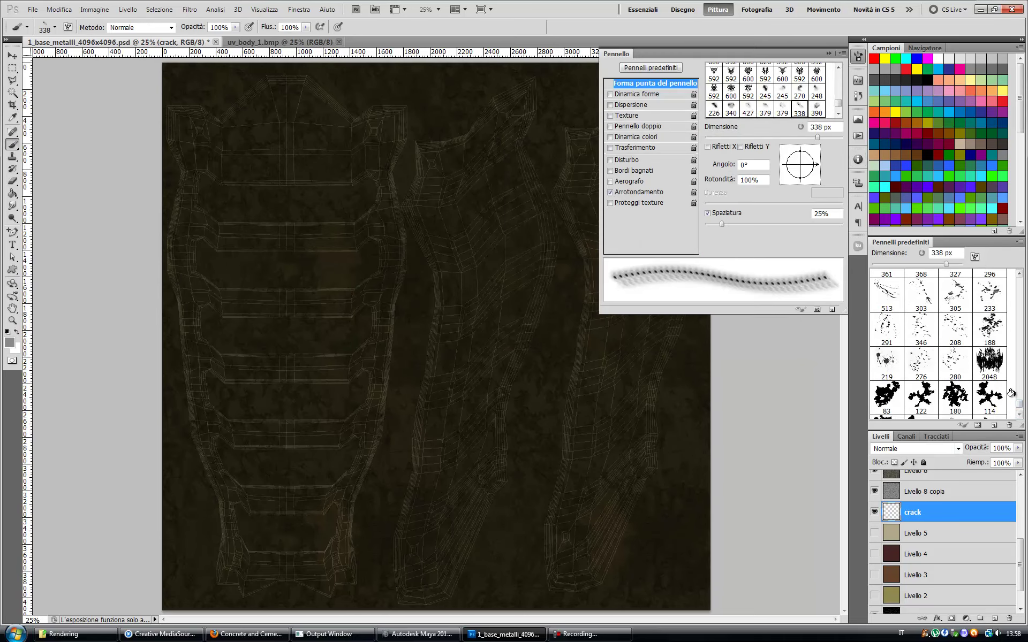
{"action": "left_click", "coordinate": [782, 107]}
{"action": "left_click_drag", "start_coordinate": [739, 224], "coordinate": [750, 224]}
{"action": "left_click", "coordinate": [610, 94]}
{"action": "left_click", "coordinate": [644, 94]}
{"action": "left_click", "coordinate": [990, 363]}
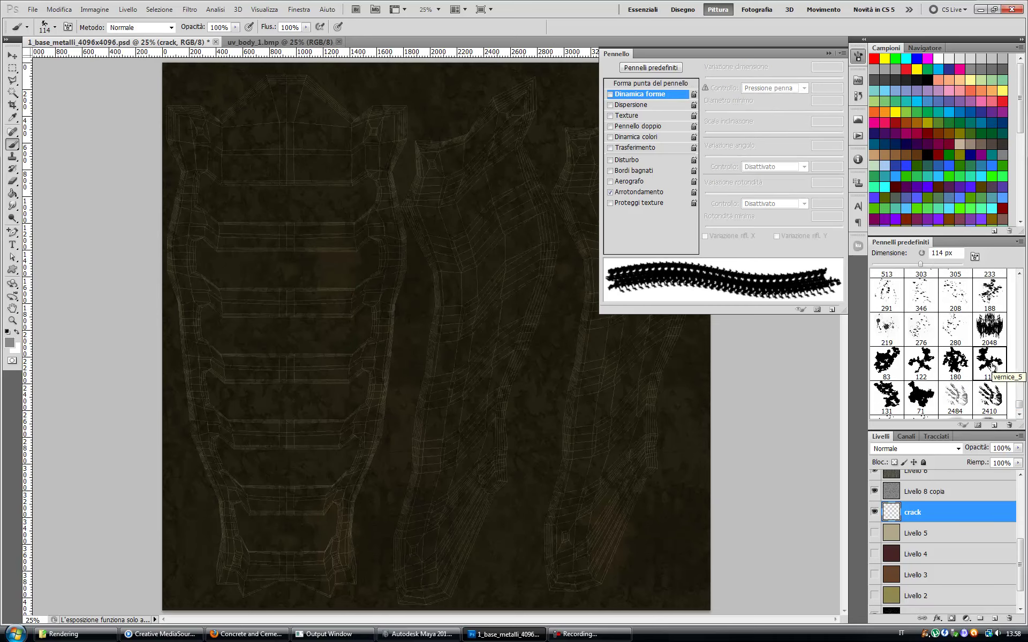
{"action": "left_click", "coordinate": [650, 83]}
{"action": "left_click_drag", "start_coordinate": [734, 224], "coordinate": [766, 234]}
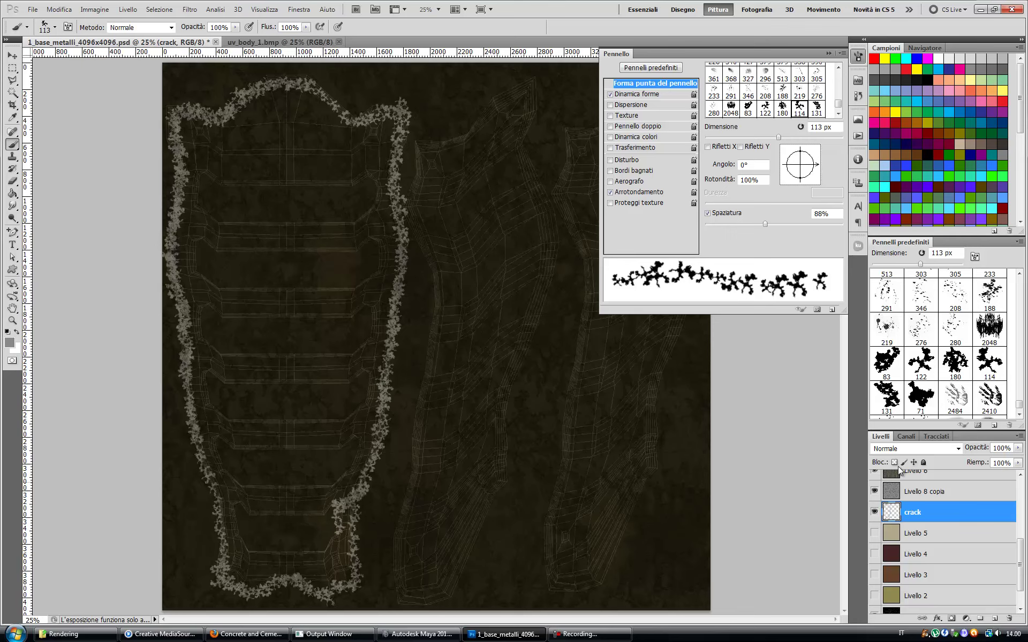
Step: Try the 83 tip at 83% spacing, then the 180 tip at 76%, zooming to about 70%
{"action": "left_click", "coordinate": [886, 363]}
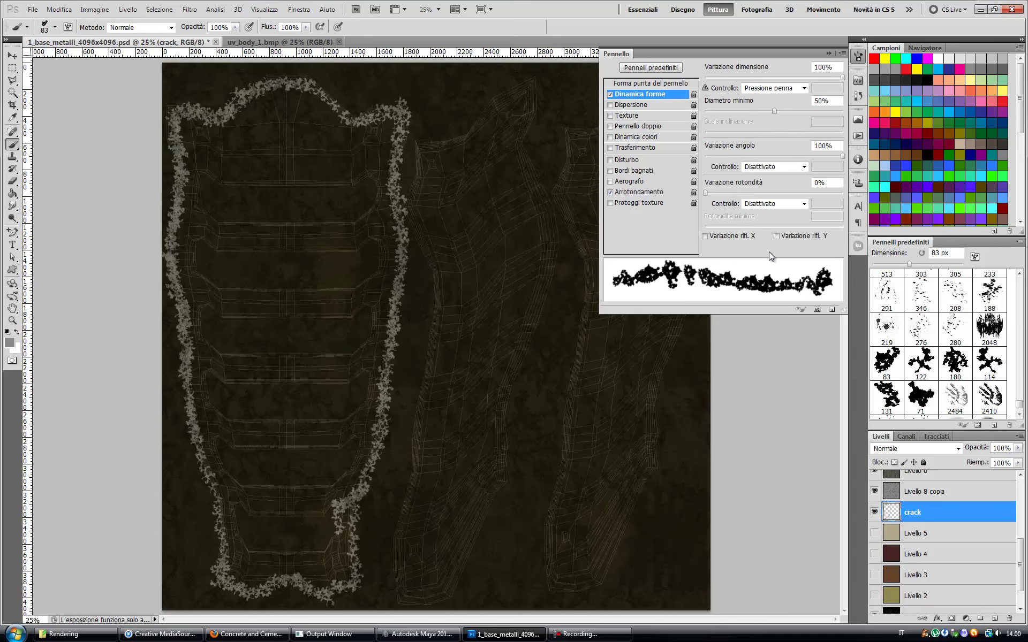
{"action": "left_click_drag", "start_coordinate": [757, 224], "coordinate": [761, 224]}
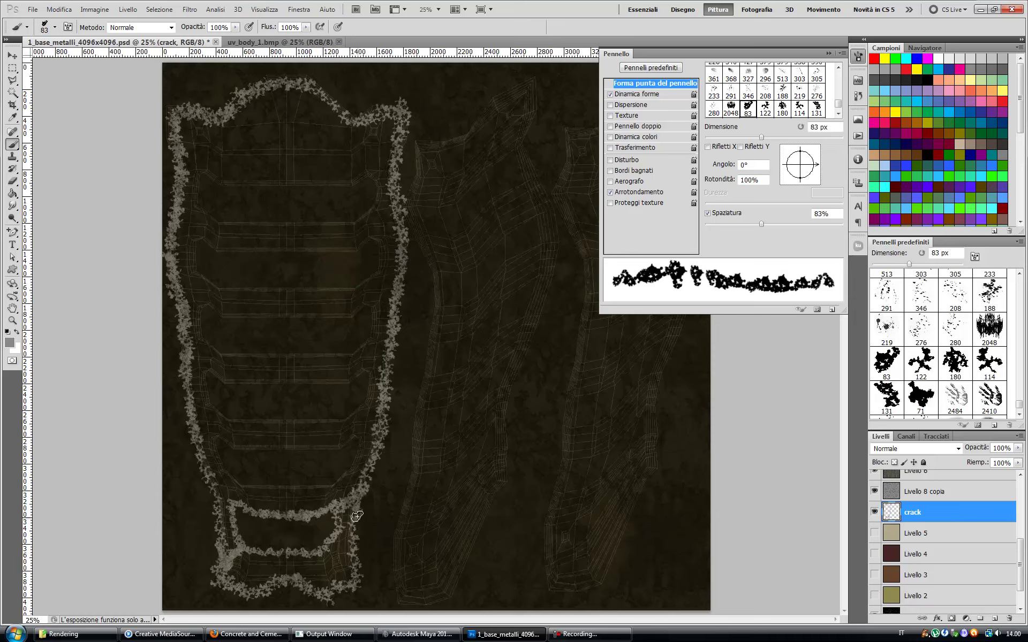
{"action": "left_click", "coordinate": [955, 363]}
{"action": "left_click_drag", "start_coordinate": [728, 223], "coordinate": [757, 224]}
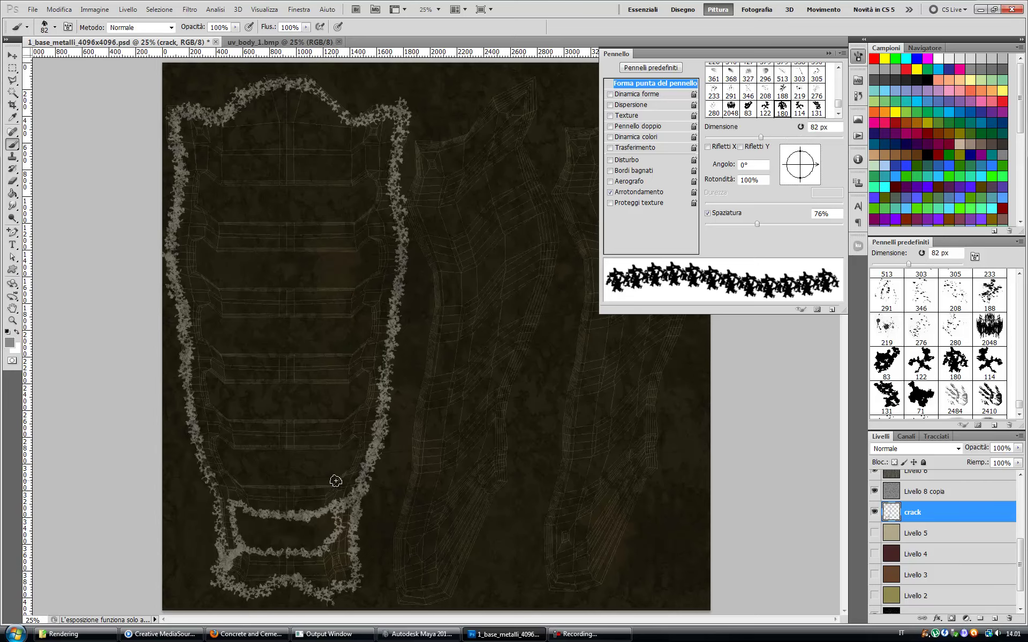
{"action": "key", "text": "z"}
{"action": "left_click_drag", "start_coordinate": [322, 486], "coordinate": [367, 514]}
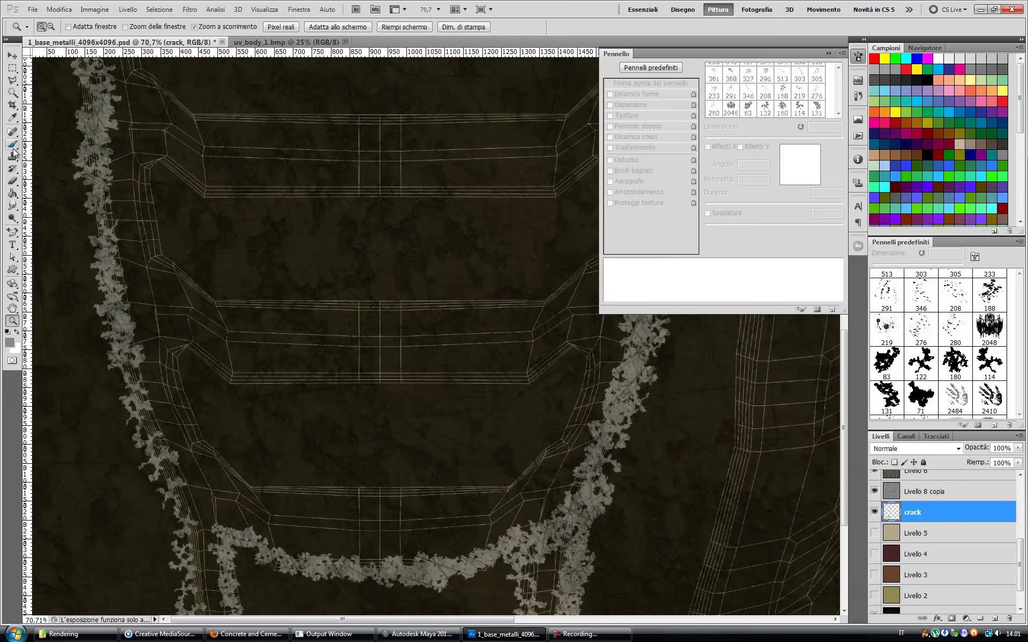
Step: Undo a test crack stroke, turn on Shape Dynamics, and adjust the brush tip spacing
{"action": "key", "text": "b"}
{"action": "left_click_drag", "start_coordinate": [207, 450], "coordinate": [568, 435]}
{"action": "key", "text": "ctrl+z"}
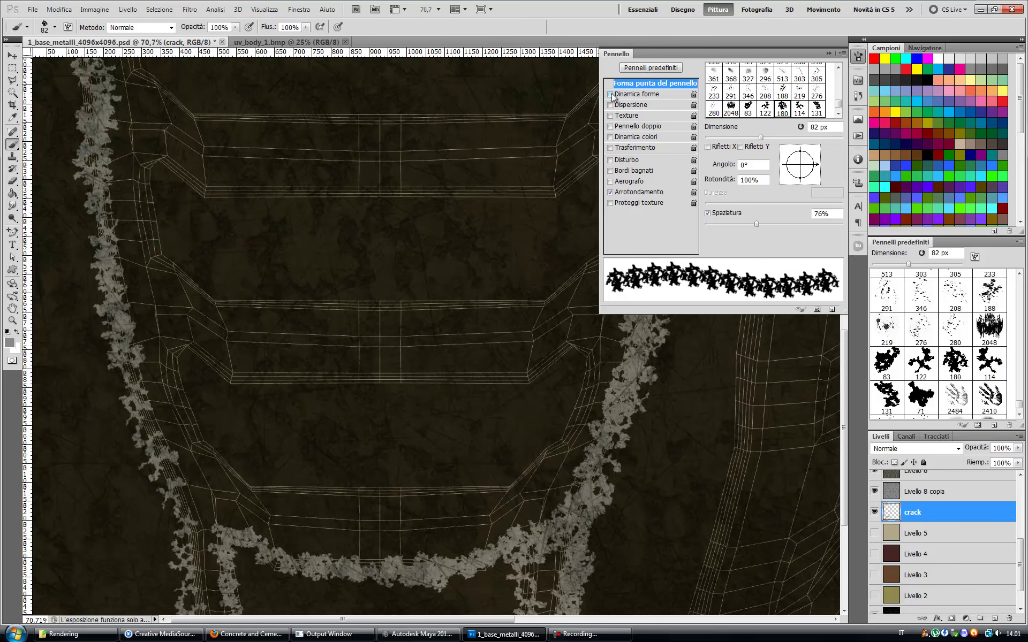
{"action": "left_click", "coordinate": [663, 94]}
{"action": "mouse_move", "coordinate": [198, 444]}
{"action": "left_mouse_down"}
{"action": "mouse_move", "coordinate": [289, 485]}
{"action": "mouse_move", "coordinate": [563, 439]}
{"action": "mouse_move", "coordinate": [466, 375]}
{"action": "mouse_move", "coordinate": [447, 377]}
{"action": "left_mouse_up"}
{"action": "key", "text": "period"}
{"action": "left_click", "coordinate": [59, 9]}
{"action": "left_click", "coordinate": [72, 20]}
{"action": "left_click_drag", "start_coordinate": [722, 224], "coordinate": [740, 223]}
{"action": "left_click", "coordinate": [640, 94]}
Step: Paint cracks along the lower wire band, the left edge, and the top band
{"action": "left_click_drag", "start_coordinate": [460, 379], "coordinate": [275, 379]}
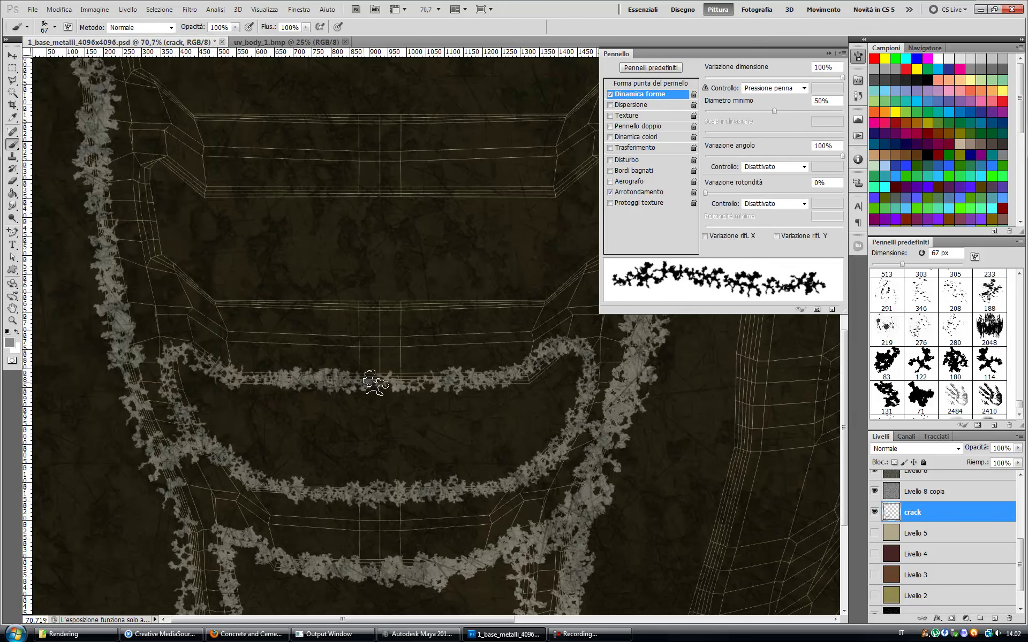
{"action": "left_click_drag", "start_coordinate": [237, 310], "coordinate": [562, 292]}
{"action": "mouse_move", "coordinate": [134, 257]}
{"action": "left_mouse_down"}
{"action": "mouse_move", "coordinate": [257, 184]}
{"action": "mouse_move", "coordinate": [557, 185]}
{"action": "left_mouse_up"}
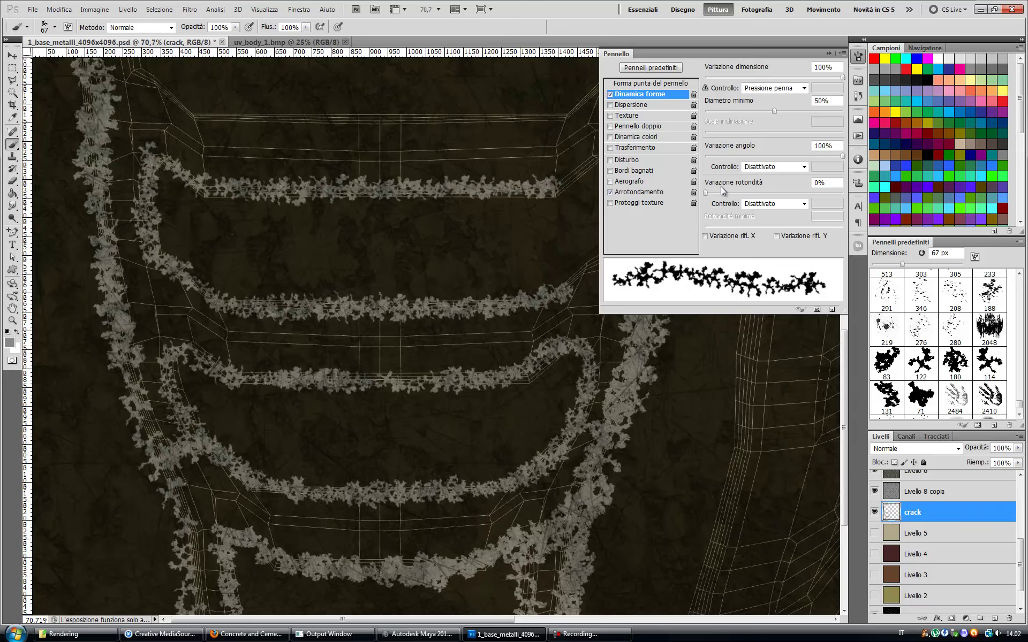
{"action": "left_click_drag", "start_coordinate": [461, 623], "coordinate": [495, 623]}
{"action": "left_click_drag", "start_coordinate": [477, 155], "coordinate": [547, 300]}
{"action": "scroll", "coordinate": [543, 287], "scroll_direction": "up", "scroll_amount": 4}
{"action": "scroll", "coordinate": [543, 287], "scroll_direction": "up", "scroll_amount": 1}
{"action": "mouse_move", "coordinate": [474, 230]}
{"action": "left_mouse_down"}
{"action": "mouse_move", "coordinate": [543, 287]}
{"action": "mouse_move", "coordinate": [382, 340]}
{"action": "left_mouse_up"}
{"action": "mouse_move", "coordinate": [548, 202]}
{"action": "left_mouse_down"}
{"action": "mouse_move", "coordinate": [76, 225]}
{"action": "mouse_move", "coordinate": [51, 257]}
{"action": "mouse_move", "coordinate": [186, 342]}
{"action": "left_mouse_up"}
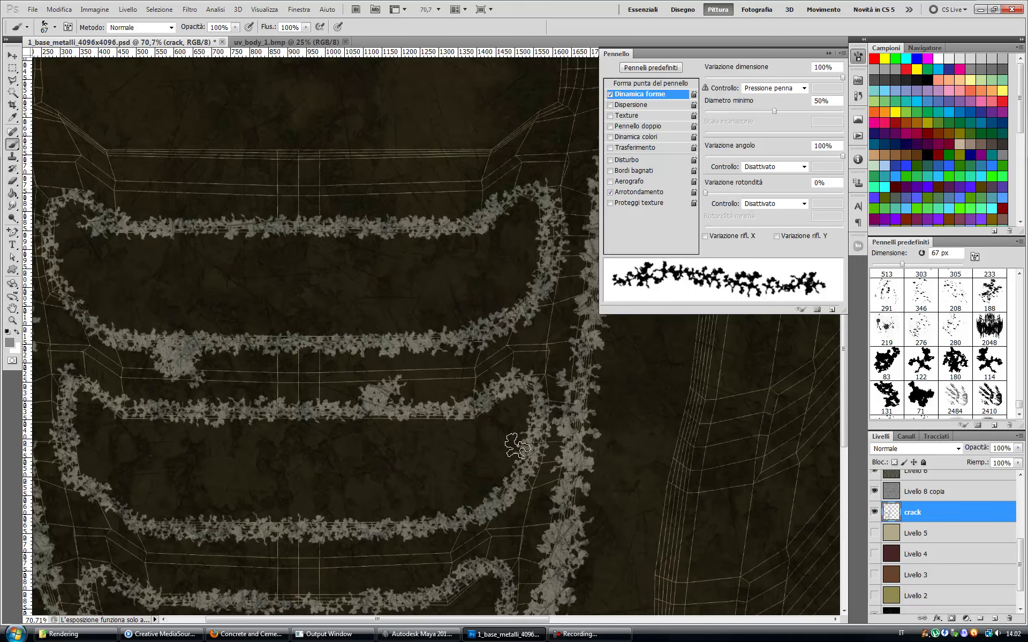
Step: Extend the crack strokes along the lower band of the chest shell
{"action": "scroll", "coordinate": [399, 384], "scroll_direction": "up", "scroll_amount": 5}
{"action": "mouse_move", "coordinate": [145, 219]}
{"action": "left_mouse_down"}
{"action": "mouse_move", "coordinate": [573, 294]}
{"action": "mouse_move", "coordinate": [57, 184]}
{"action": "left_mouse_up"}
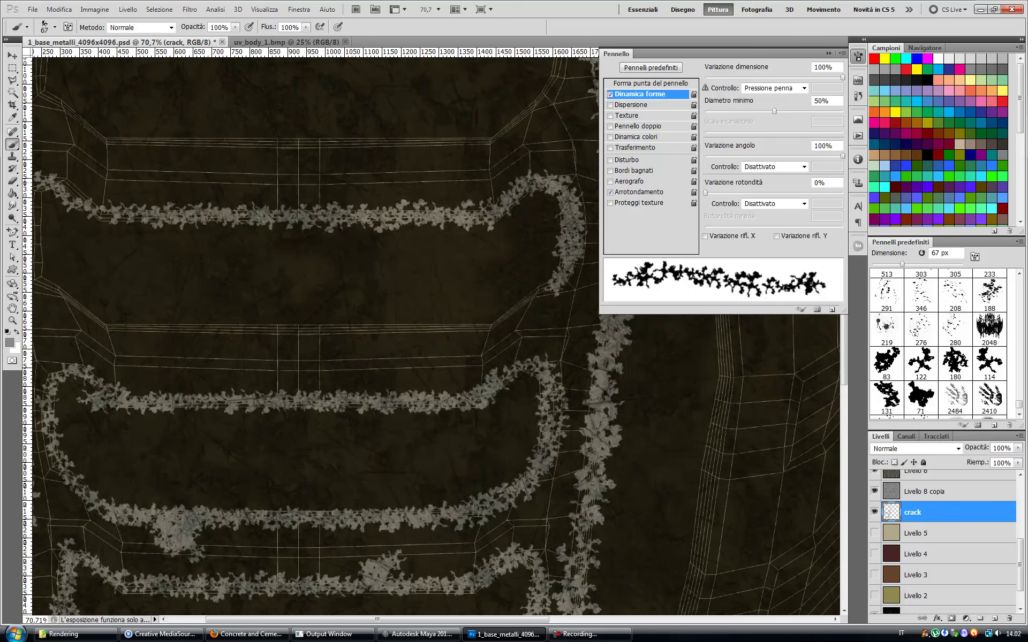
{"action": "left_click_drag", "start_coordinate": [474, 622], "coordinate": [450, 623]}
{"action": "mouse_move", "coordinate": [89, 225]}
{"action": "left_mouse_down"}
{"action": "mouse_move", "coordinate": [91, 281]}
{"action": "mouse_move", "coordinate": [396, 321]}
{"action": "mouse_move", "coordinate": [594, 321]}
{"action": "mouse_move", "coordinate": [473, 293]}
{"action": "left_mouse_up"}
{"action": "left_click_drag", "start_coordinate": [510, 631], "coordinate": [494, 631]}
{"action": "left_click_drag", "start_coordinate": [314, 208], "coordinate": [382, 180]}
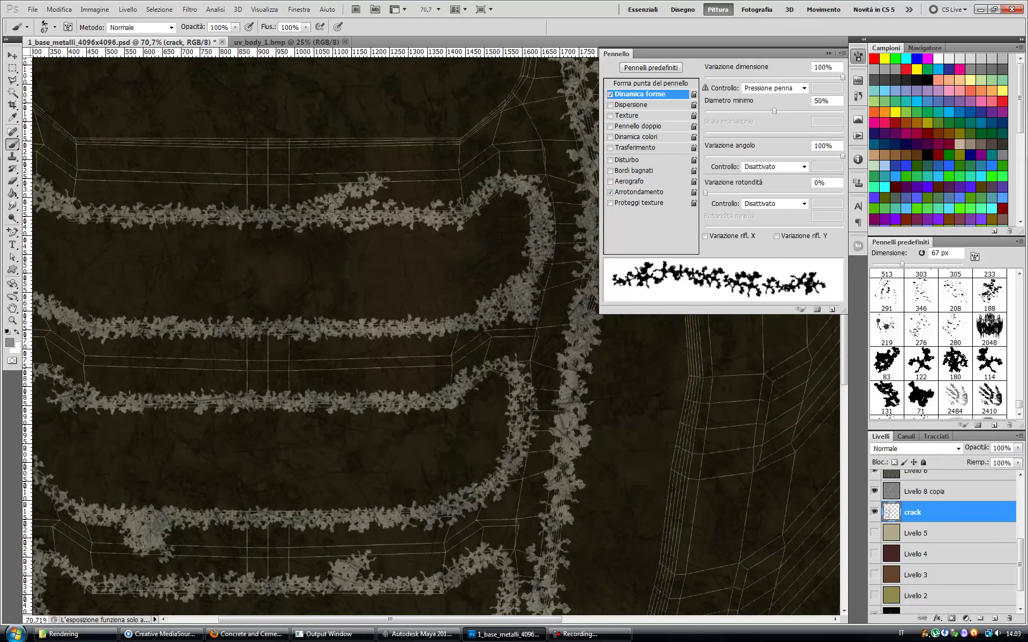
{"action": "scroll", "coordinate": [504, 233], "scroll_direction": "up", "scroll_amount": 2}
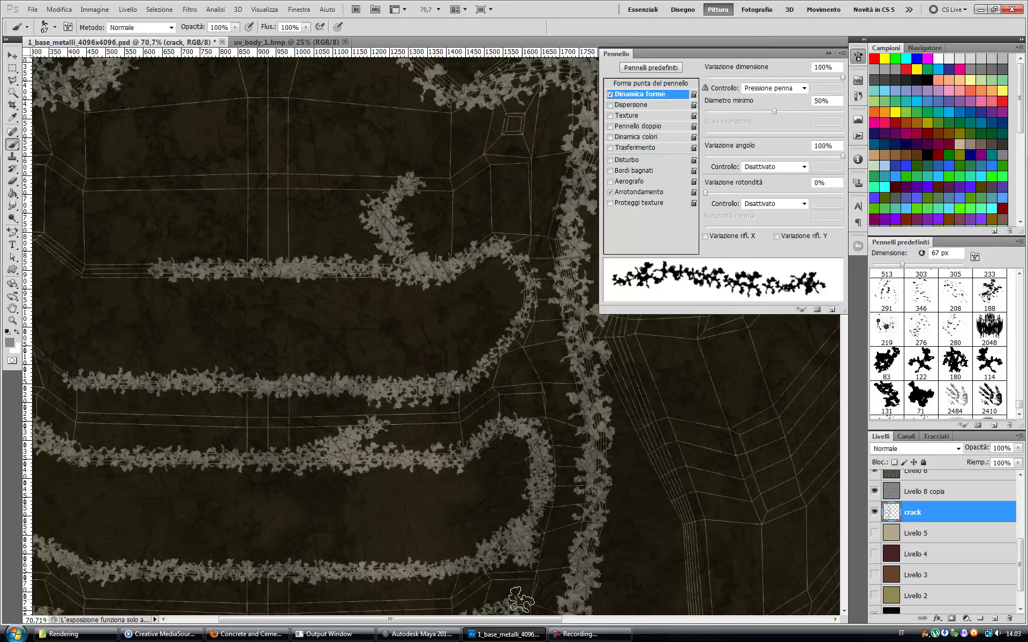
{"action": "scroll", "coordinate": [257, 235], "scroll_direction": "left", "scroll_amount": 3}
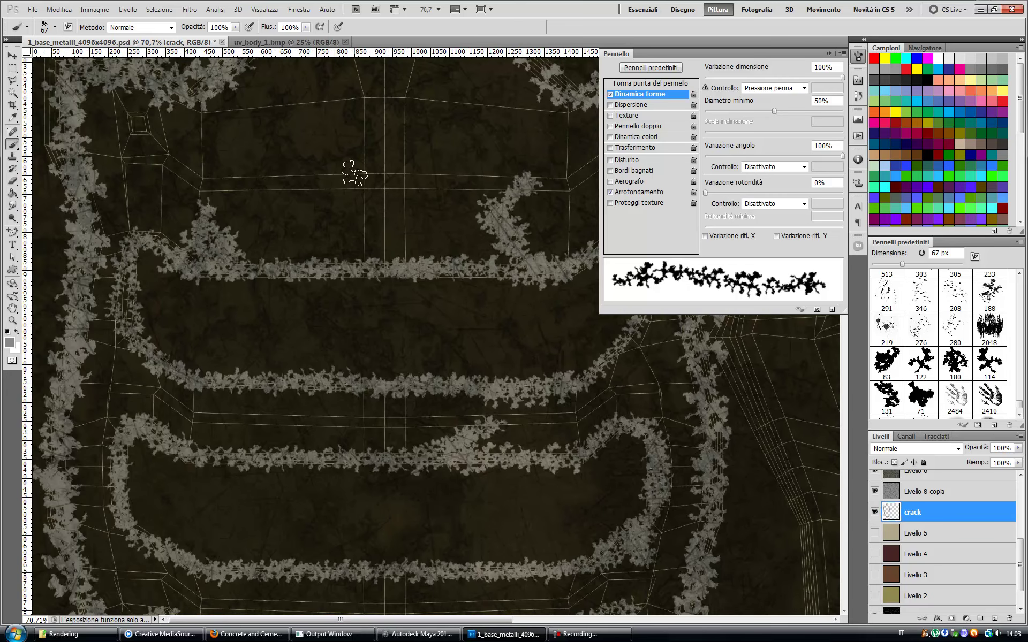
{"action": "scroll", "coordinate": [352, 114], "scroll_direction": "up", "scroll_amount": 4}
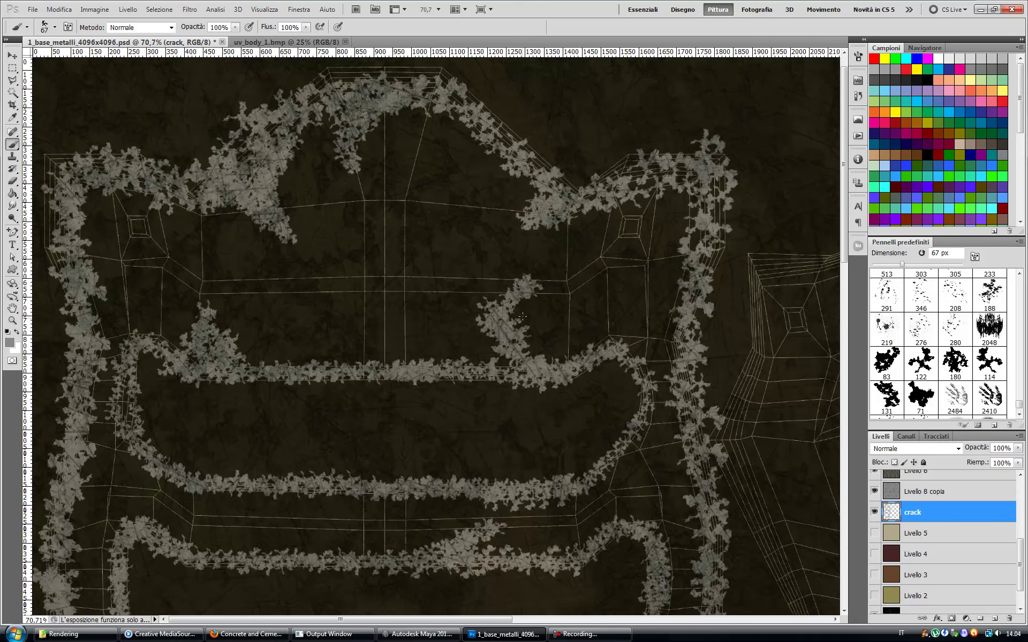
{"action": "scroll", "coordinate": [482, 321], "scroll_direction": "down", "scroll_amount": 4}
{"action": "scroll", "coordinate": [235, 262], "scroll_direction": "down", "scroll_amount": 4}
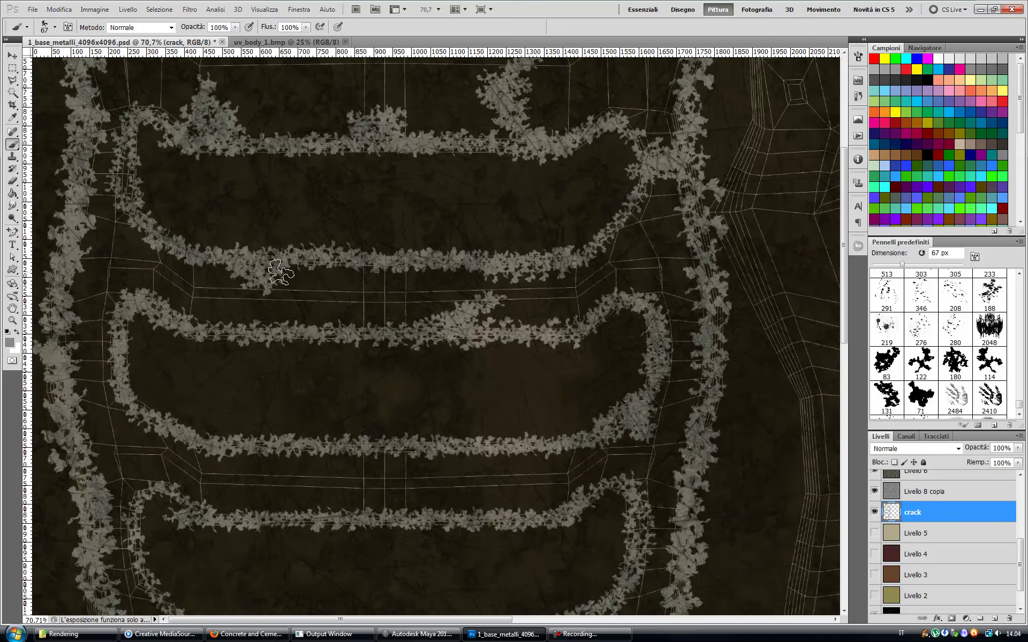
Step: Paint cracks rising from the lower band and linking neighbouring bands
{"action": "left_click_drag", "start_coordinate": [279, 500], "coordinate": [358, 459]}
{"action": "scroll", "coordinate": [845, 308], "scroll_direction": "down", "scroll_amount": 5}
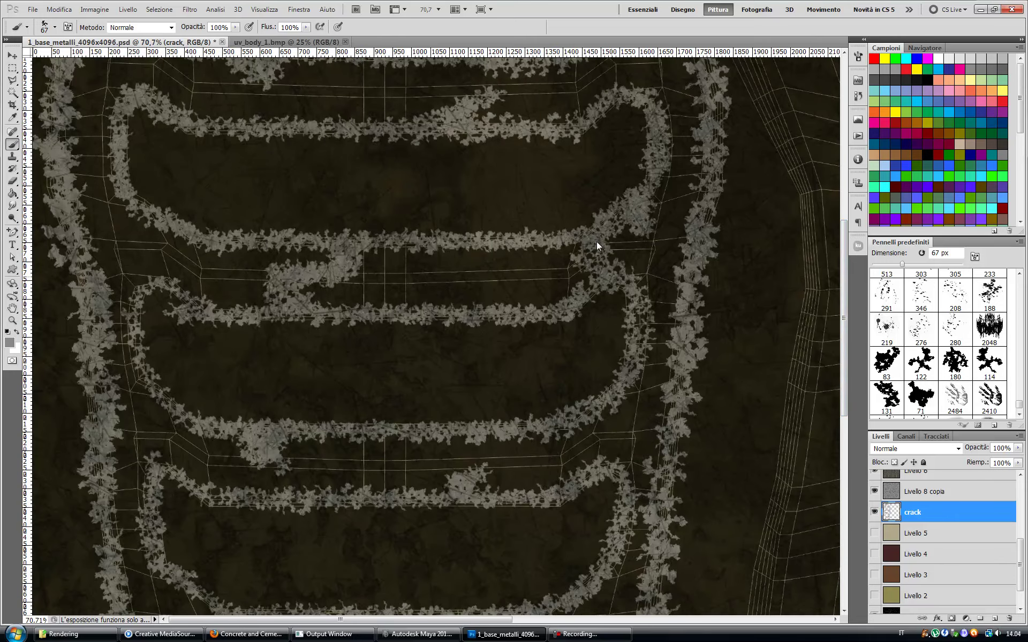
{"action": "scroll", "coordinate": [615, 271], "scroll_direction": "down", "scroll_amount": 7}
{"action": "left_click_drag", "start_coordinate": [567, 348], "coordinate": [515, 337]}
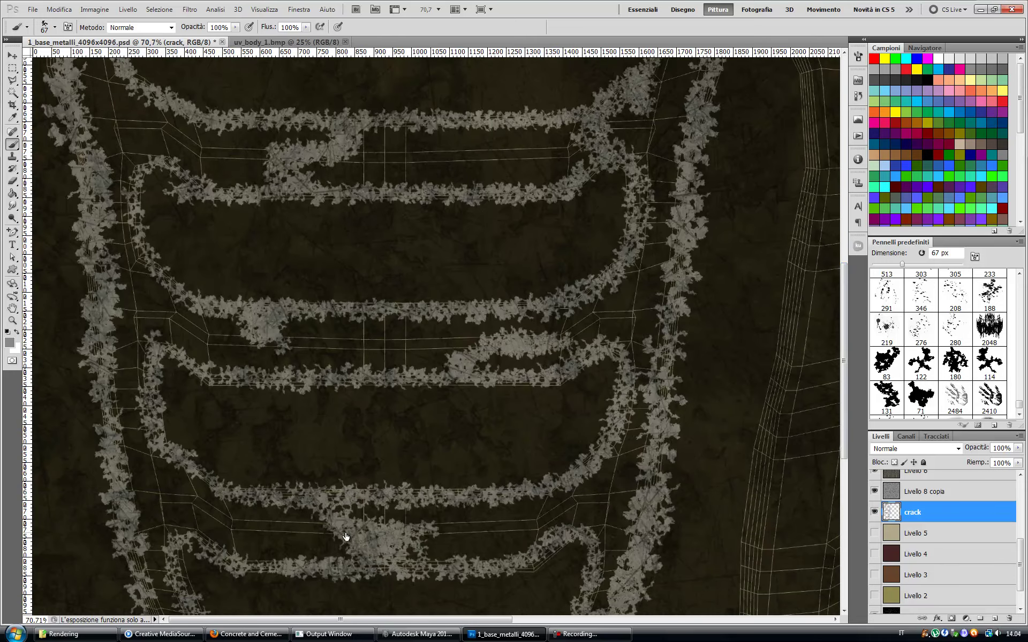
{"action": "scroll", "coordinate": [397, 555], "scroll_direction": "down", "scroll_amount": 5}
{"action": "left_click_drag", "start_coordinate": [309, 391], "coordinate": [527, 396]}
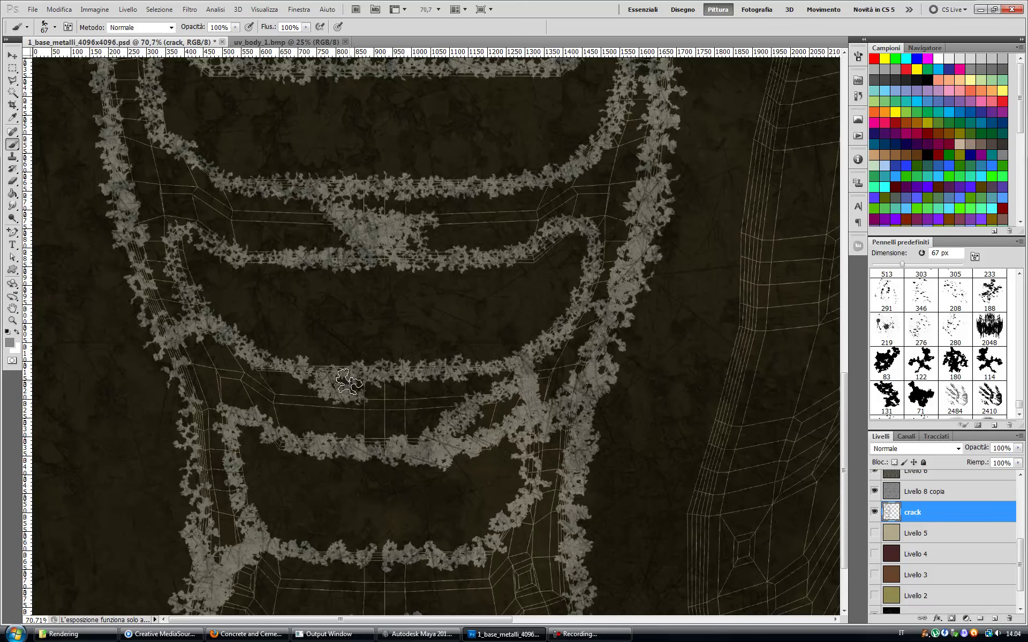
{"action": "scroll", "coordinate": [442, 407], "scroll_direction": "down", "scroll_amount": 2}
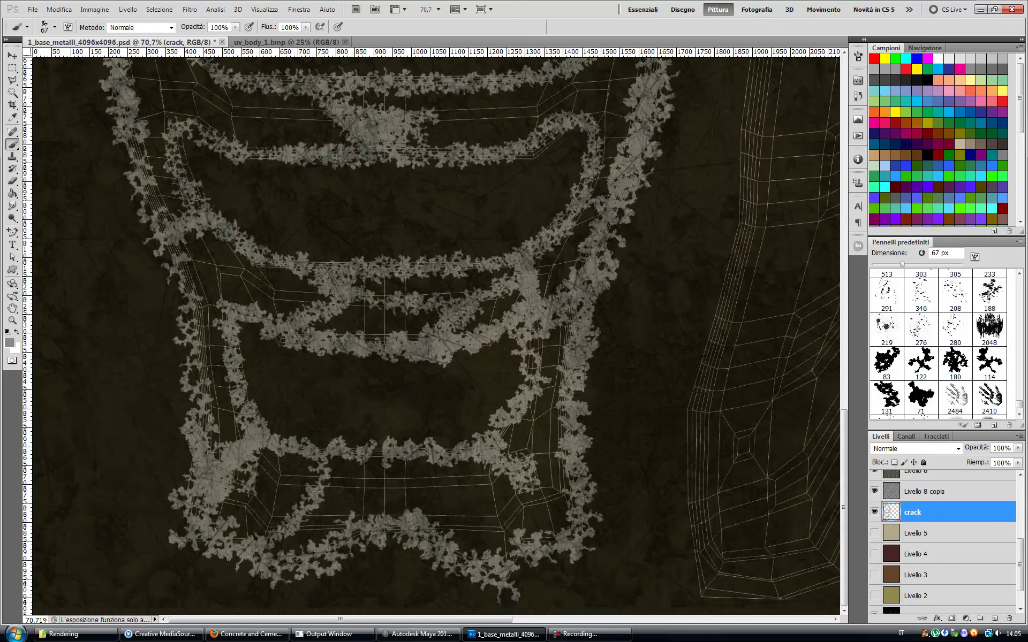
Step: Paint cracks across the upper bands and along the right UV shell edge
{"action": "scroll", "coordinate": [294, 520], "scroll_direction": "up", "scroll_amount": 3}
{"action": "scroll", "coordinate": [279, 428], "scroll_direction": "up", "scroll_amount": 3}
{"action": "scroll", "coordinate": [268, 363], "scroll_direction": "up", "scroll_amount": 2}
{"action": "scroll", "coordinate": [845, 257], "scroll_direction": "up", "scroll_amount": 2}
{"action": "scroll", "coordinate": [844, 257], "scroll_direction": "up", "scroll_amount": 2}
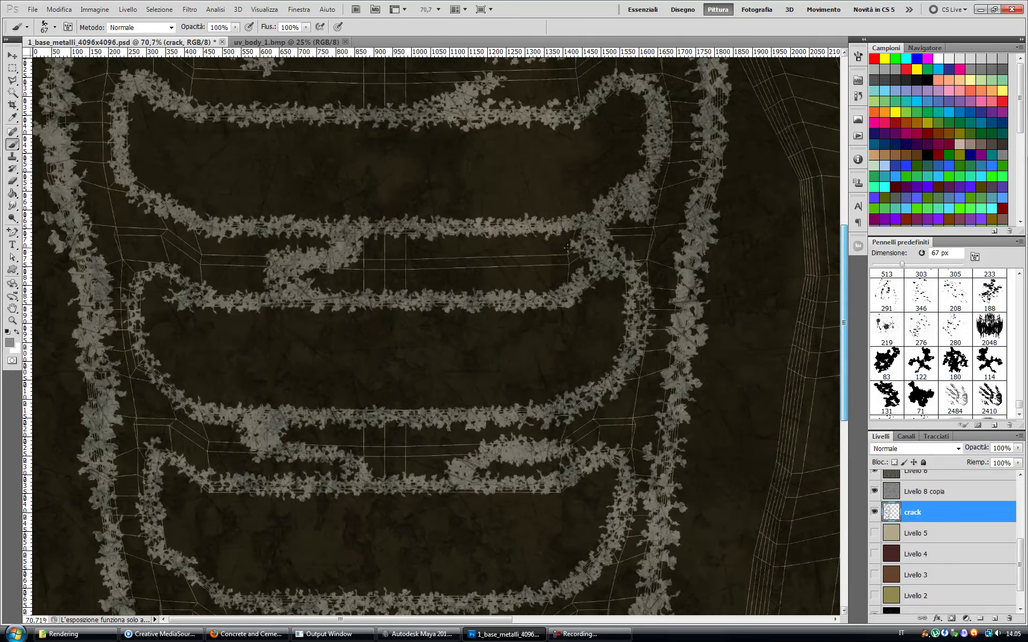
{"action": "scroll", "coordinate": [846, 257], "scroll_direction": "up", "scroll_amount": 2}
{"action": "left_click_drag", "start_coordinate": [843, 314], "coordinate": [843, 238]}
{"action": "left_click_drag", "start_coordinate": [430, 203], "coordinate": [291, 279]}
{"action": "left_click_drag", "start_coordinate": [472, 129], "coordinate": [394, 207]}
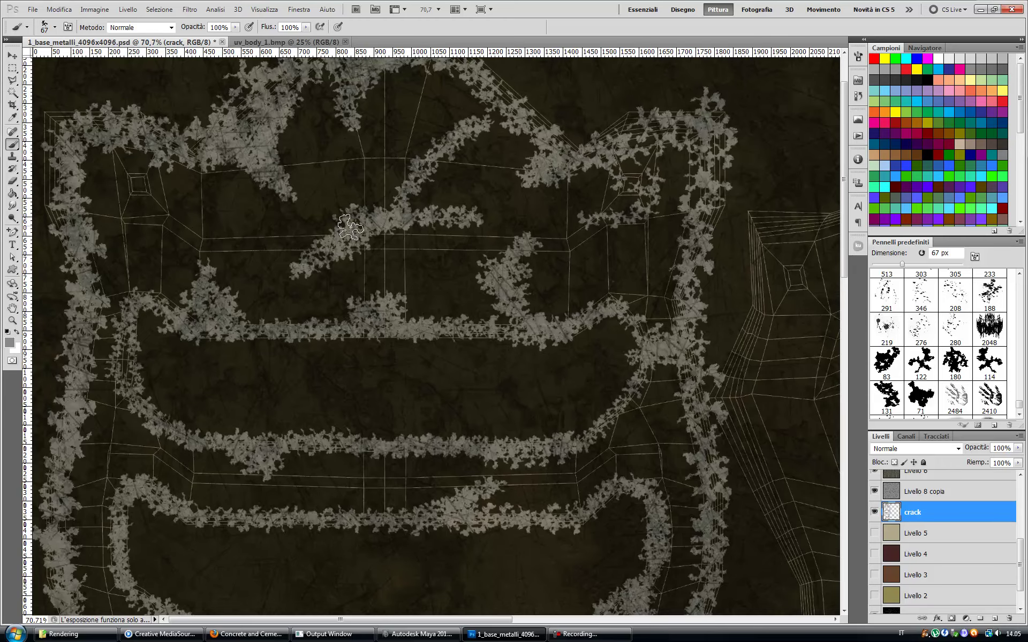
{"action": "left_click_drag", "start_coordinate": [700, 289], "coordinate": [365, 359]}
Step: Paint grey crack strokes down the right-hand edge of the long UV strip
{"action": "left_click_drag", "start_coordinate": [712, 316], "coordinate": [609, 218]}
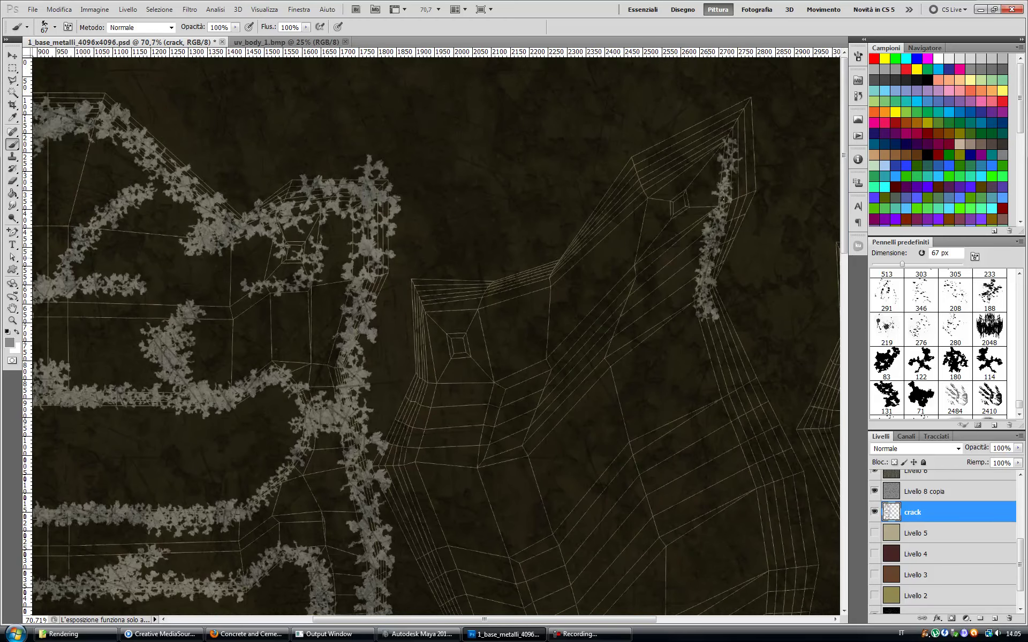
{"action": "mouse_move", "coordinate": [730, 133]}
{"action": "left_mouse_down"}
{"action": "mouse_move", "coordinate": [712, 418]}
{"action": "mouse_move", "coordinate": [771, 573]}
{"action": "left_mouse_up"}
{"action": "mouse_move", "coordinate": [423, 305]}
{"action": "left_mouse_down"}
{"action": "mouse_move", "coordinate": [428, 450]}
{"action": "mouse_move", "coordinate": [450, 589]}
{"action": "left_mouse_up"}
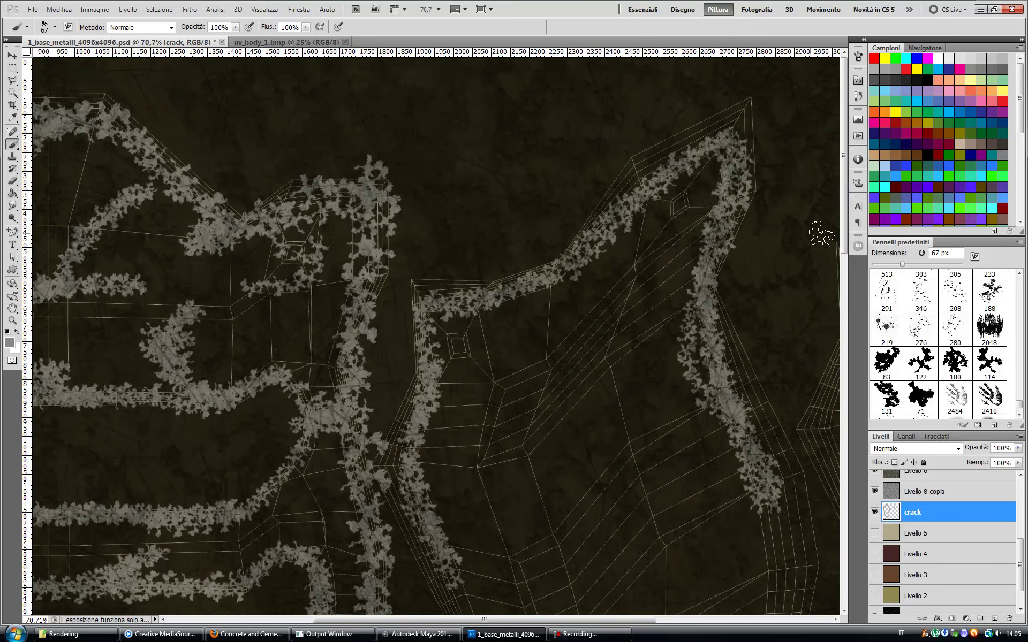
{"action": "scroll", "coordinate": [769, 384], "scroll_direction": "down", "scroll_amount": 5}
{"action": "left_click_drag", "start_coordinate": [770, 384], "coordinate": [760, 466]}
{"action": "scroll", "coordinate": [819, 300], "scroll_direction": "down", "scroll_amount": 3}
{"action": "mouse_move", "coordinate": [761, 257]}
{"action": "left_mouse_down"}
{"action": "mouse_move", "coordinate": [696, 535]}
{"action": "mouse_move", "coordinate": [635, 605]}
{"action": "left_mouse_up"}
{"action": "scroll", "coordinate": [844, 373], "scroll_direction": "down", "scroll_amount": 3}
{"action": "scroll", "coordinate": [843, 373], "scroll_direction": "down", "scroll_amount": 3}
{"action": "left_click_drag", "start_coordinate": [659, 215], "coordinate": [627, 485]}
{"action": "scroll", "coordinate": [835, 407], "scroll_direction": "down", "scroll_amount": 3}
{"action": "mouse_move", "coordinate": [610, 284]}
{"action": "left_mouse_down"}
{"action": "mouse_move", "coordinate": [535, 454]}
{"action": "mouse_move", "coordinate": [385, 567]}
{"action": "left_mouse_up"}
Step: Add cracks along the strip's left edge, inner diagonal edge and top of the left edge
{"action": "left_click_drag", "start_coordinate": [586, 396], "coordinate": [671, 230]}
{"action": "left_click_drag", "start_coordinate": [642, 257], "coordinate": [498, 503]}
{"action": "left_click_drag", "start_coordinate": [570, 268], "coordinate": [477, 449]}
{"action": "mouse_move", "coordinate": [456, 385]}
{"action": "left_mouse_down"}
{"action": "mouse_move", "coordinate": [374, 562]}
{"action": "mouse_move", "coordinate": [410, 257]}
{"action": "left_mouse_up"}
{"action": "left_click_drag", "start_coordinate": [393, 303], "coordinate": [410, 236]}
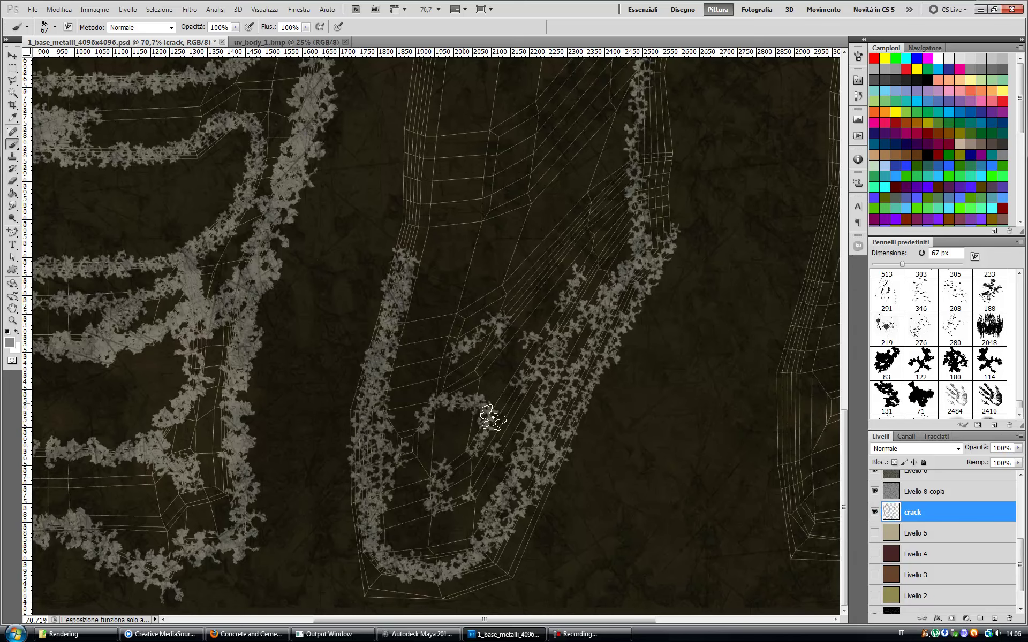
{"action": "left_click_drag", "start_coordinate": [461, 318], "coordinate": [624, 166]}
{"action": "left_click_drag", "start_coordinate": [425, 252], "coordinate": [428, 195]}
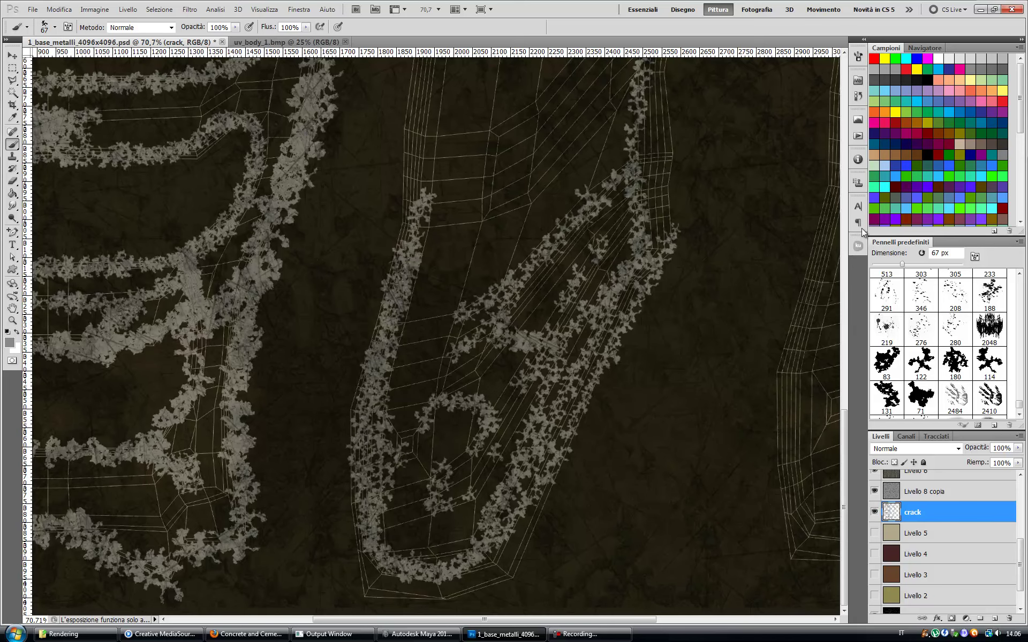
{"action": "scroll", "coordinate": [438, 551], "scroll_direction": "up", "scroll_amount": 5}
{"action": "left_click_drag", "start_coordinate": [407, 493], "coordinate": [459, 172]}
{"action": "left_click_drag", "start_coordinate": [439, 300], "coordinate": [461, 75]}
{"action": "scroll", "coordinate": [485, 276], "scroll_direction": "up", "scroll_amount": 5}
{"action": "left_click_drag", "start_coordinate": [486, 276], "coordinate": [471, 348]}
{"action": "scroll", "coordinate": [409, 182], "scroll_direction": "up", "scroll_amount": 5}
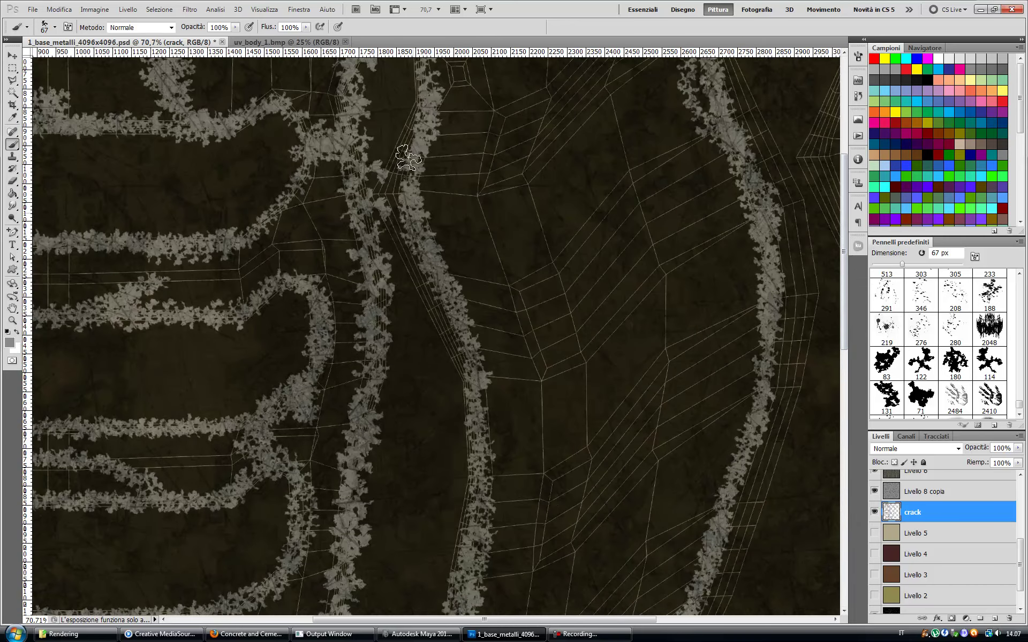
{"action": "scroll", "coordinate": [848, 274], "scroll_direction": "up", "scroll_amount": 3}
Step: Set the crack brush to preset 71 with 89% spacing, shape dynamics and 34 px size
{"action": "left_click", "coordinate": [921, 396]}
{"action": "left_click", "coordinate": [974, 256]}
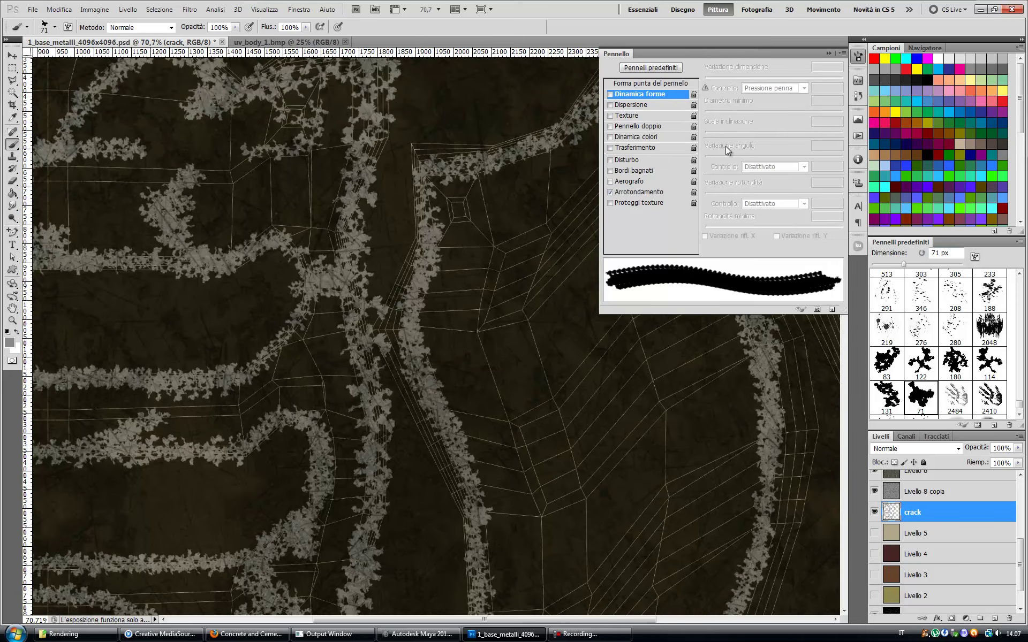
{"action": "left_click", "coordinate": [650, 83]}
{"action": "left_click_drag", "start_coordinate": [734, 223], "coordinate": [766, 223]}
{"action": "left_click", "coordinate": [609, 94]}
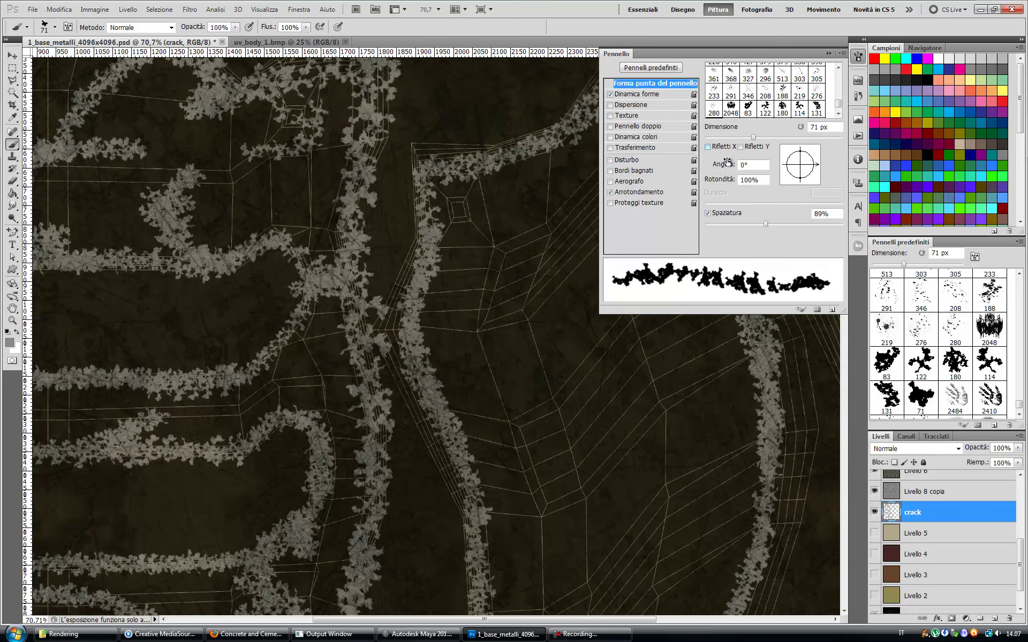
{"action": "left_click_drag", "start_coordinate": [753, 137], "coordinate": [729, 143]}
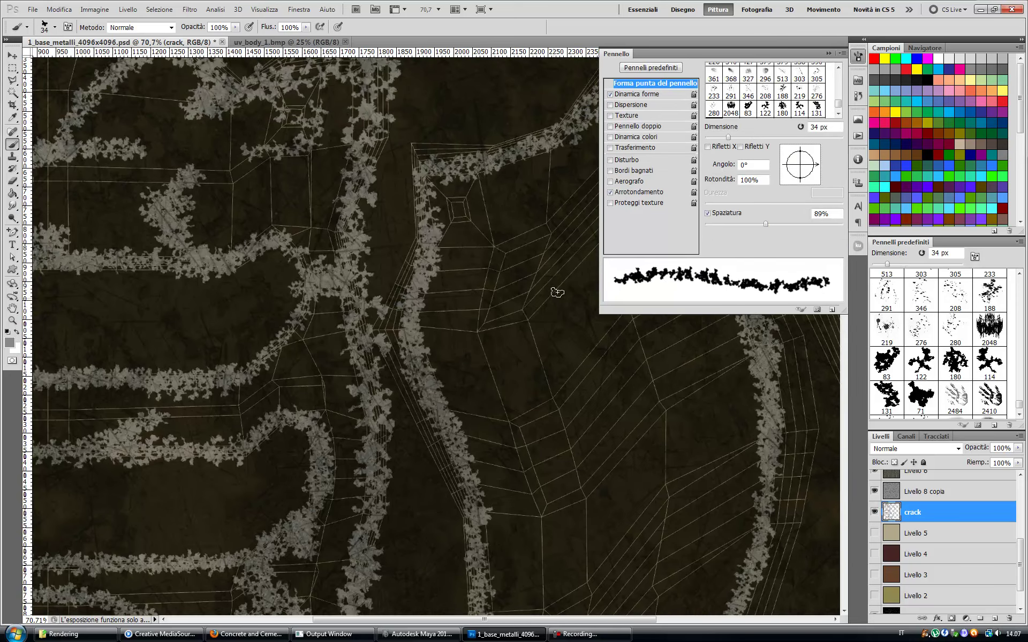
Step: Paint thin diagonal cracks inside the right shell reaching up to the outer band
{"action": "left_click_drag", "start_coordinate": [747, 61], "coordinate": [560, 228]}
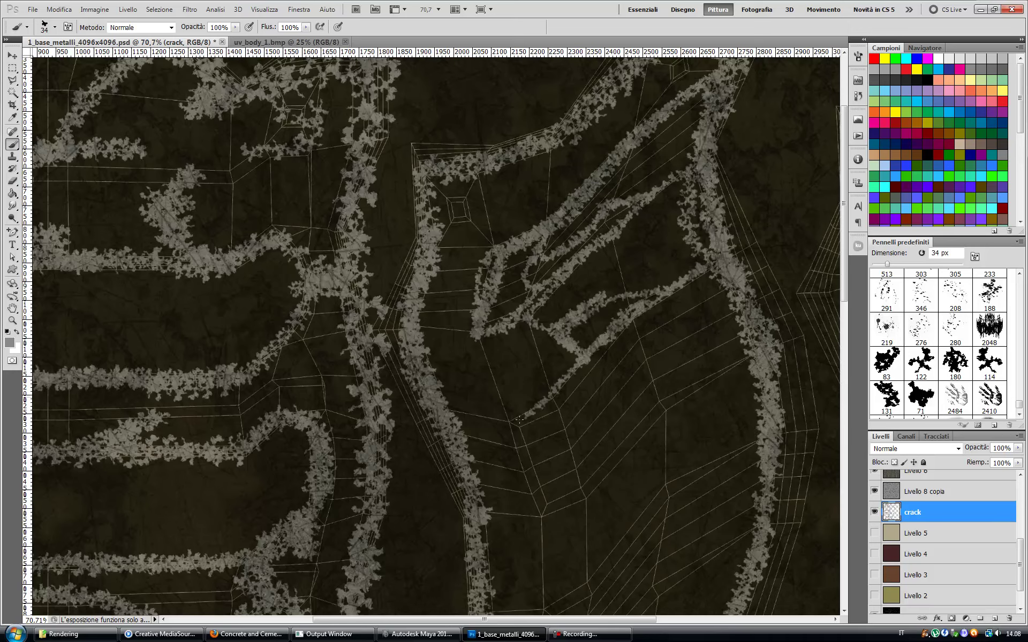
{"action": "left_click_drag", "start_coordinate": [537, 515], "coordinate": [765, 313]}
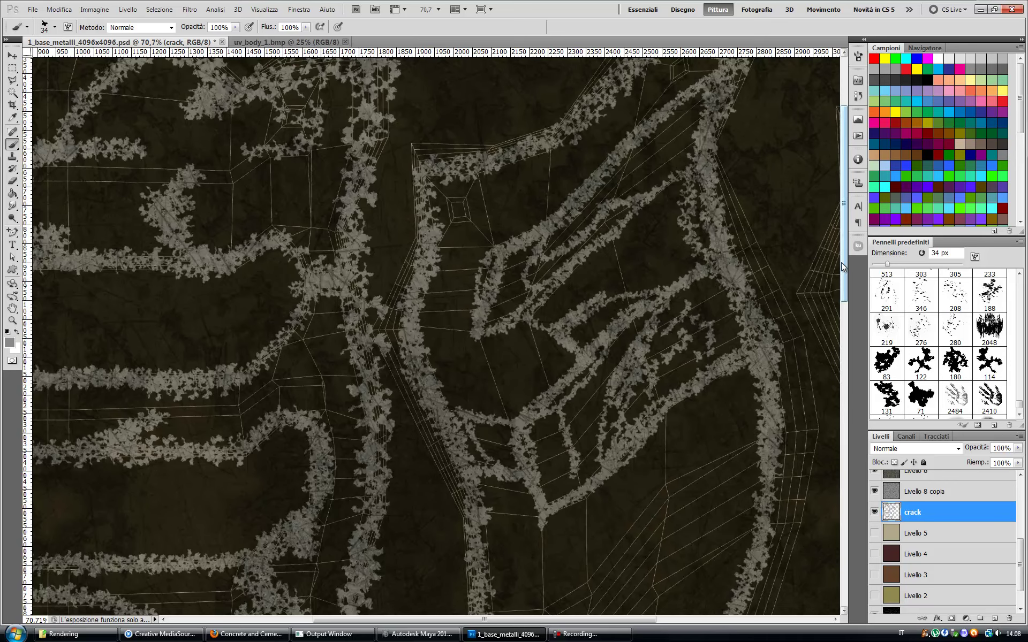
{"action": "scroll", "coordinate": [464, 190], "scroll_direction": "down", "scroll_amount": 1}
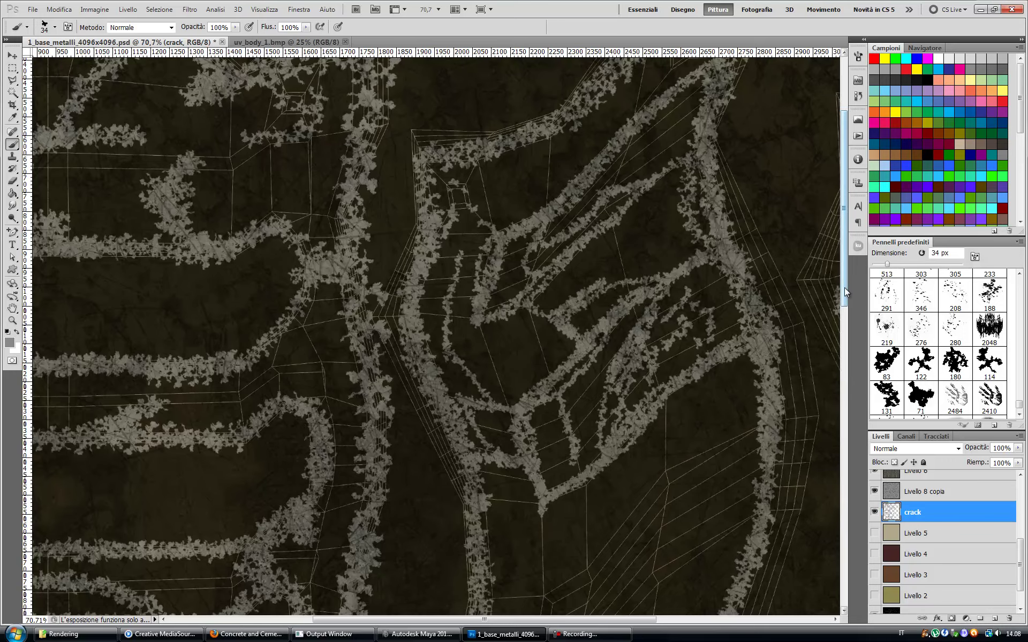
{"action": "scroll", "coordinate": [459, 172], "scroll_direction": "down", "scroll_amount": 10}
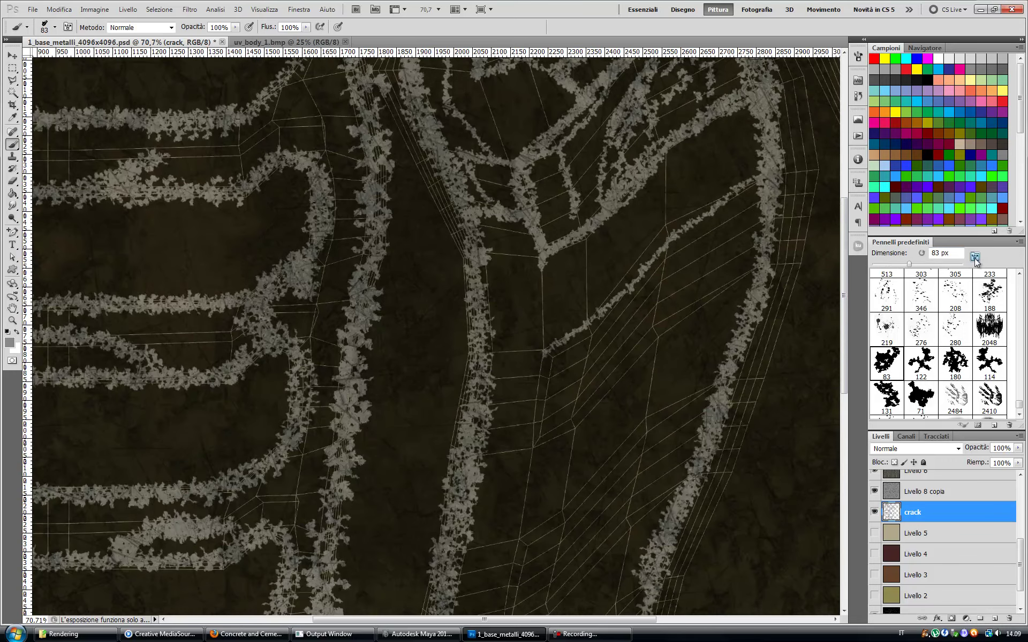
Step: Set the brush to 45 px with 85% spacing and shape dynamics on
{"action": "left_click", "coordinate": [974, 255]}
{"action": "left_click_drag", "start_coordinate": [803, 140], "coordinate": [735, 138]}
{"action": "left_click_drag", "start_coordinate": [721, 224], "coordinate": [763, 224]}
{"action": "left_click", "coordinate": [636, 94]}
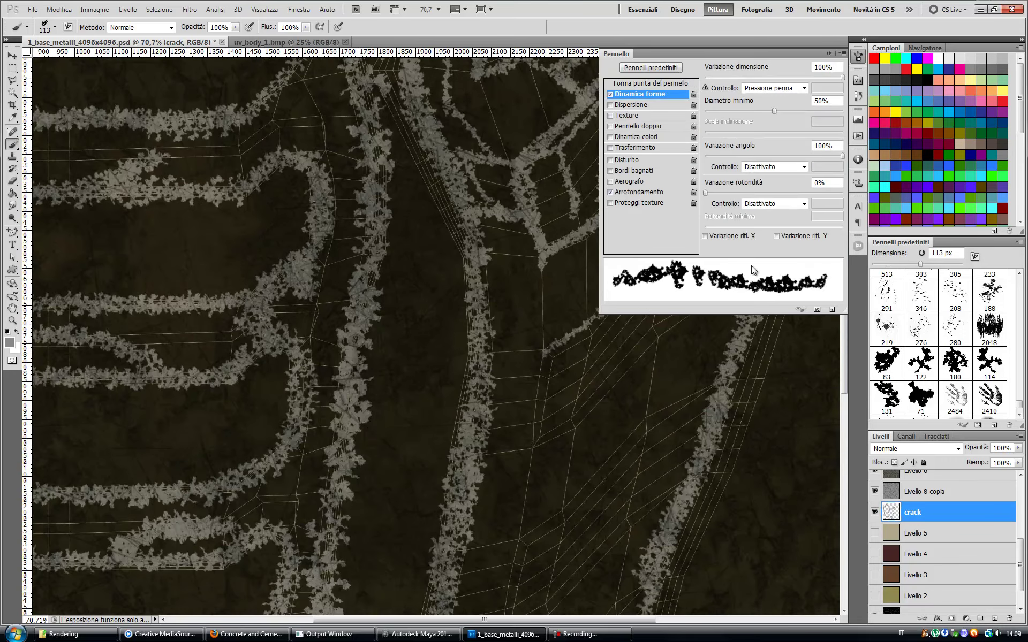
Step: Paint branching diagonal crack strokes across the central strips, down to their lower part
{"action": "left_click_drag", "start_coordinate": [539, 423], "coordinate": [672, 324]}
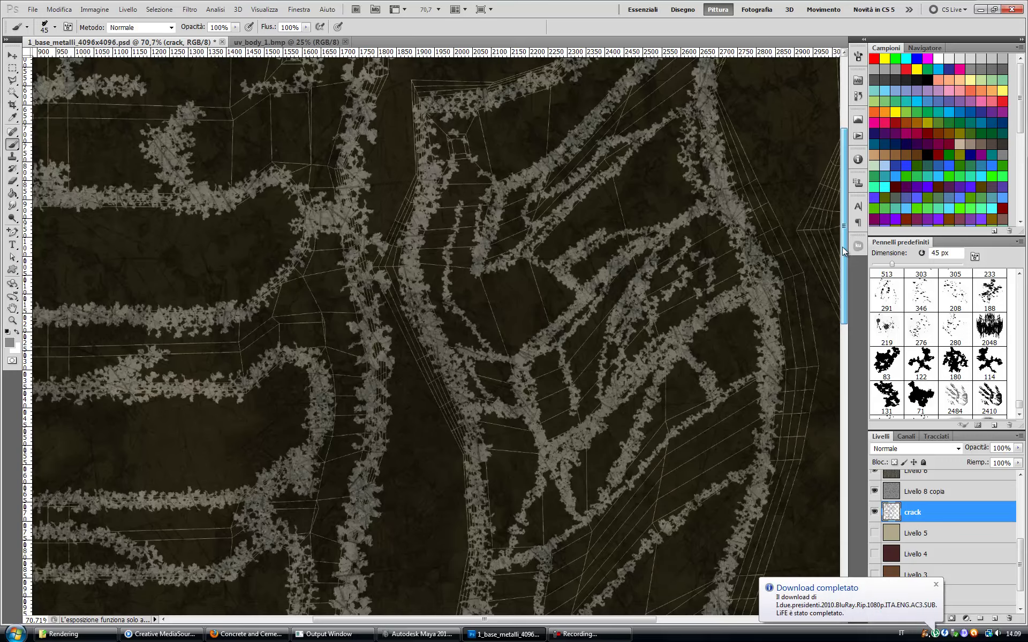
{"action": "left_click_drag", "start_coordinate": [842, 246], "coordinate": [843, 293]}
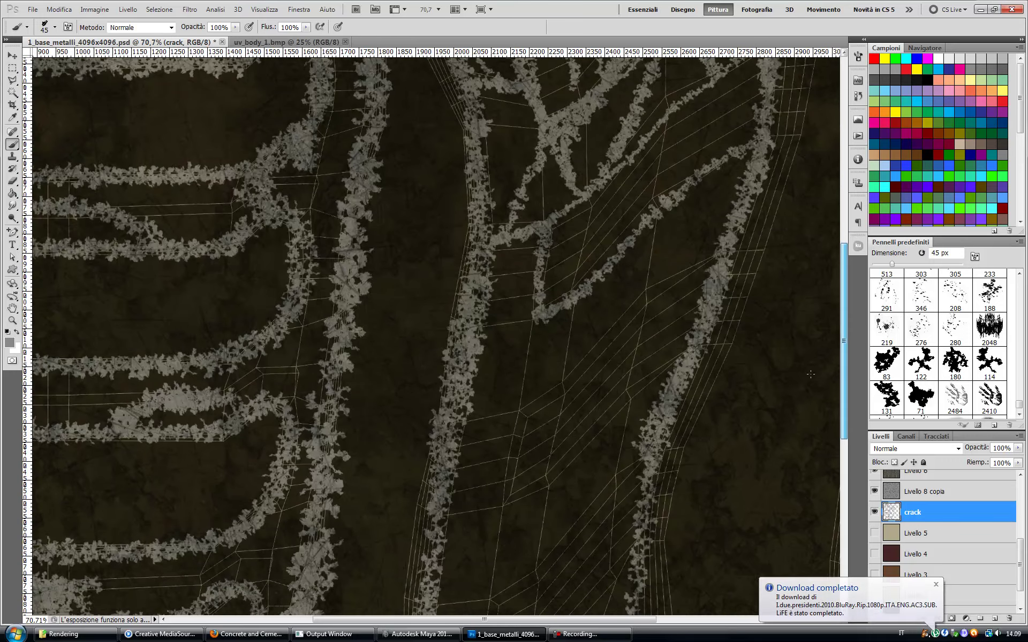
{"action": "left_click_drag", "start_coordinate": [666, 377], "coordinate": [522, 439]}
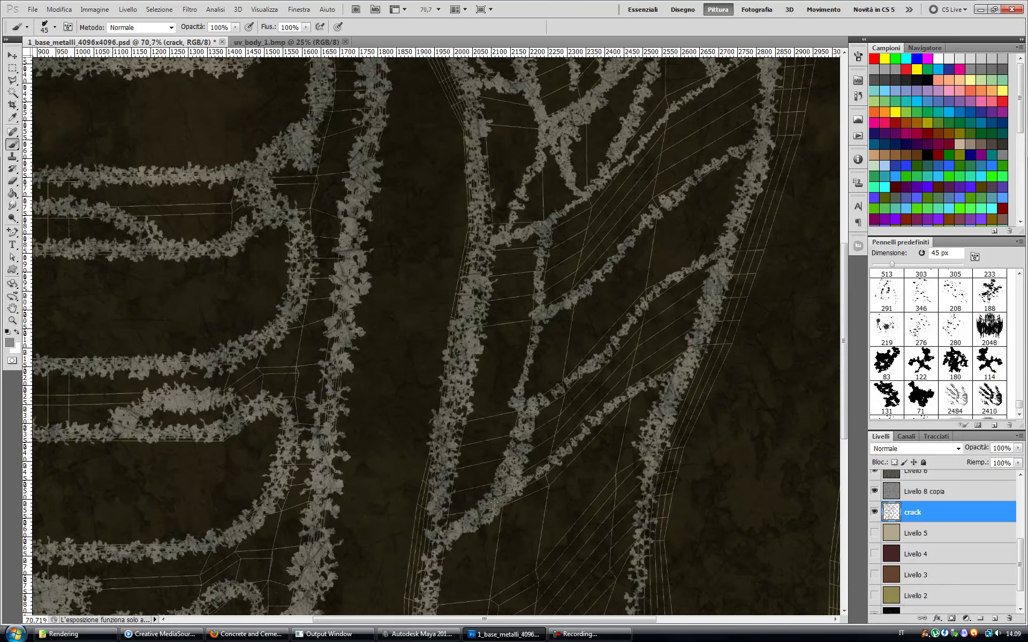
{"action": "mouse_move", "coordinate": [844, 332]}
{"action": "left_mouse_down"}
{"action": "mouse_move", "coordinate": [844, 277]}
{"action": "mouse_move", "coordinate": [845, 387]}
{"action": "left_mouse_up"}
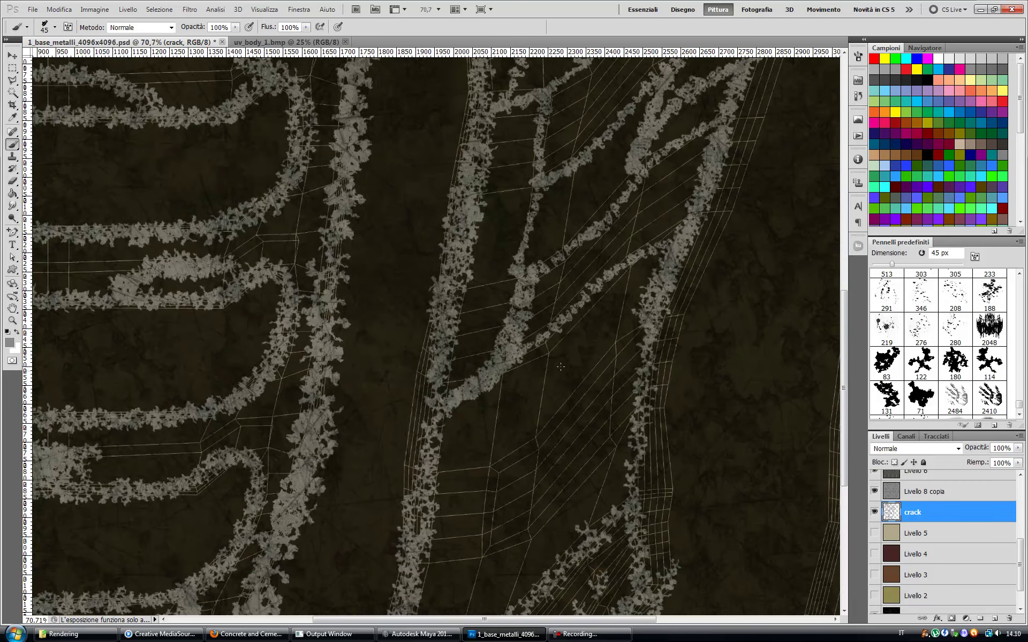
{"action": "left_click_drag", "start_coordinate": [492, 183], "coordinate": [512, 300]}
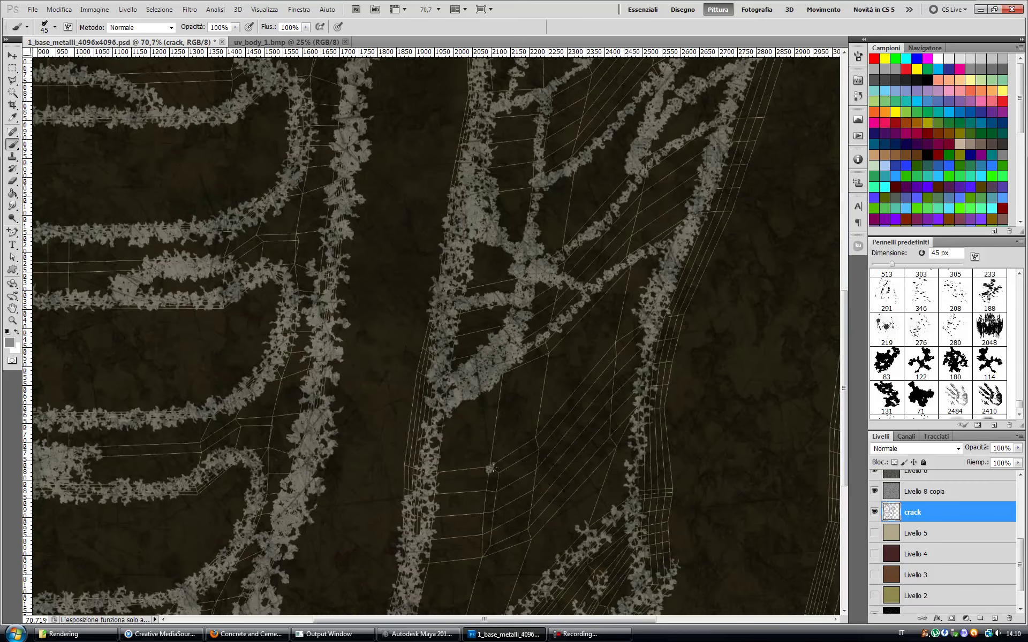
{"action": "left_click_drag", "start_coordinate": [477, 470], "coordinate": [503, 356]}
{"action": "left_click_drag", "start_coordinate": [488, 546], "coordinate": [642, 423]}
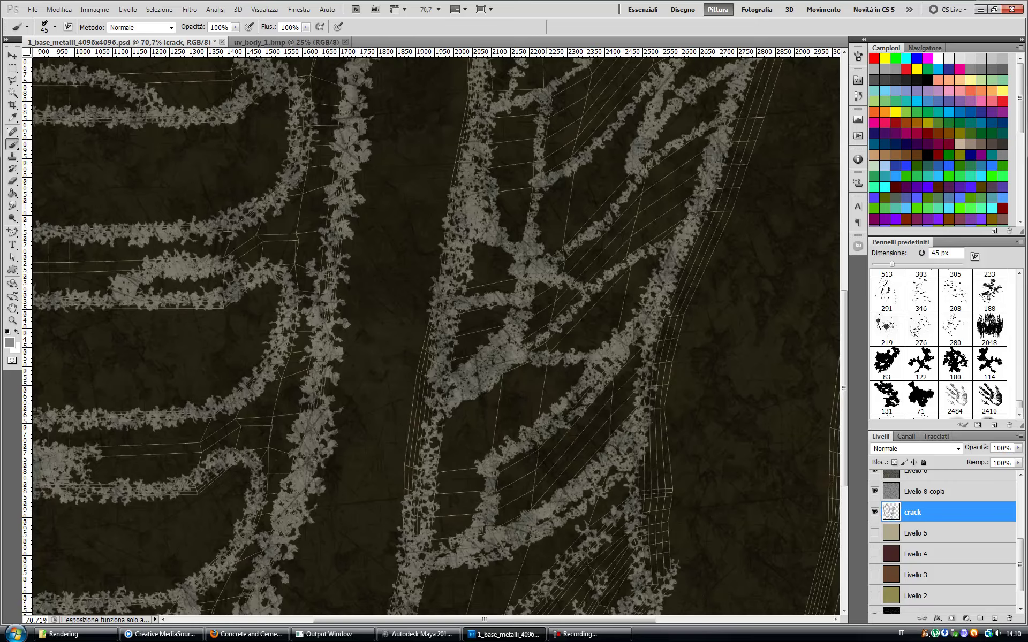
{"action": "left_click_drag", "start_coordinate": [844, 388], "coordinate": [844, 482]}
{"action": "left_click_drag", "start_coordinate": [440, 400], "coordinate": [374, 510]}
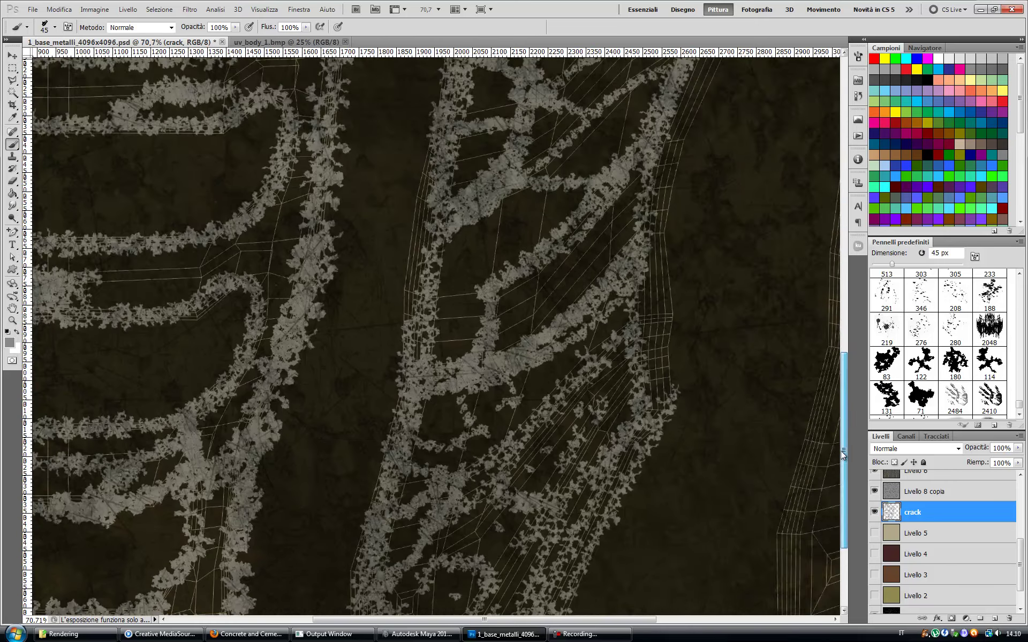
Step: Zoom in and paint cracks up the right and middle strips with a larger brush
{"action": "key", "text": "z"}
{"action": "mouse_move", "coordinate": [428, 412]}
{"action": "left_mouse_down"}
{"action": "mouse_move", "coordinate": [518, 413]}
{"action": "mouse_move", "coordinate": [596, 545]}
{"action": "left_mouse_up"}
{"action": "key", "text": "b"}
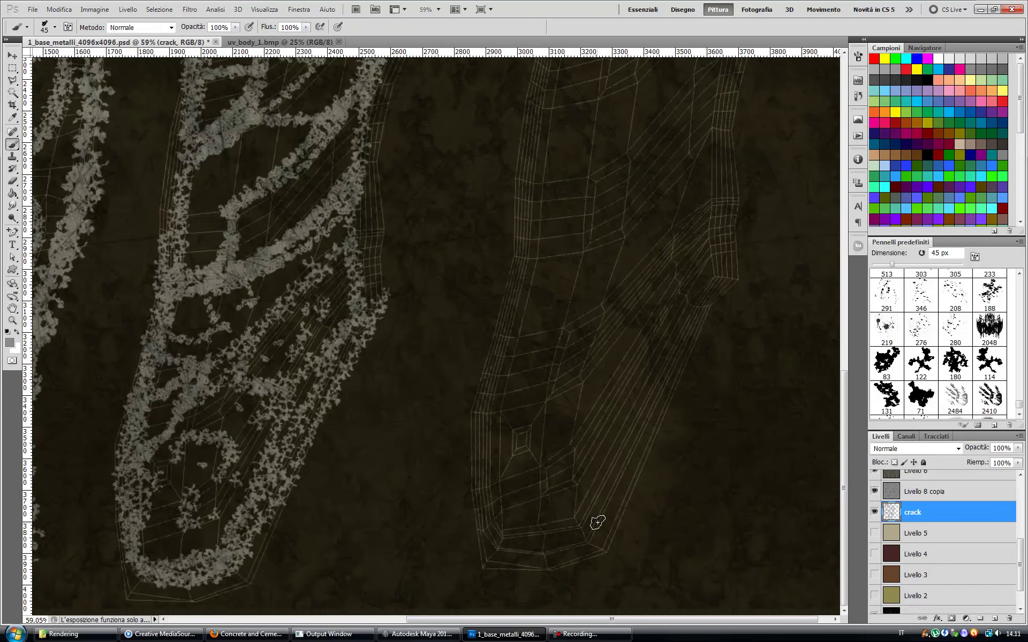
{"action": "left_click_drag", "start_coordinate": [668, 365], "coordinate": [533, 147]}
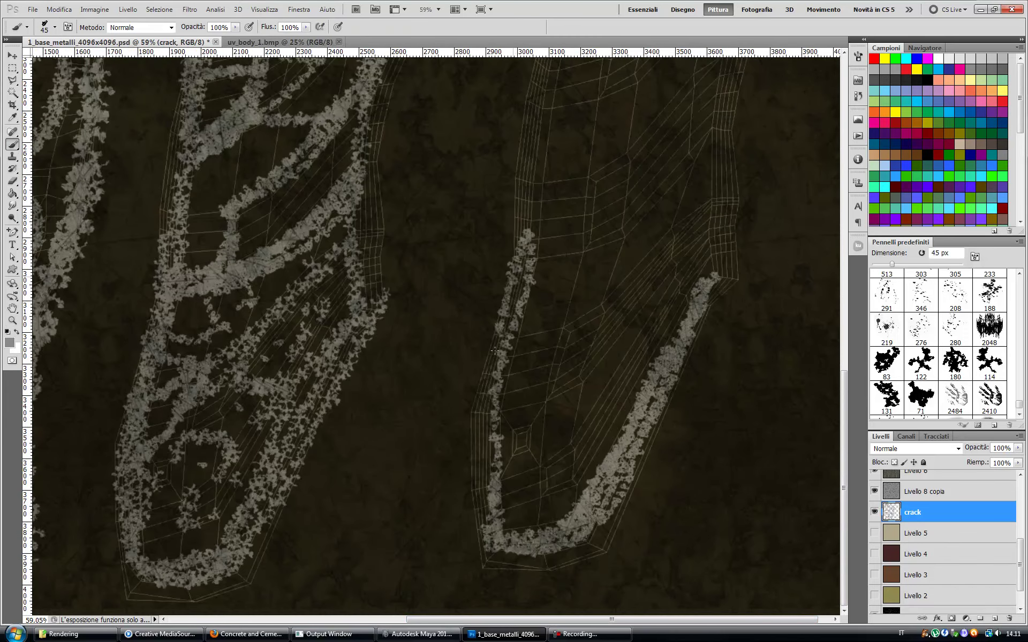
{"action": "scroll", "coordinate": [696, 321], "scroll_direction": "up", "scroll_amount": 5}
{"action": "left_click_drag", "start_coordinate": [715, 495], "coordinate": [772, 144]}
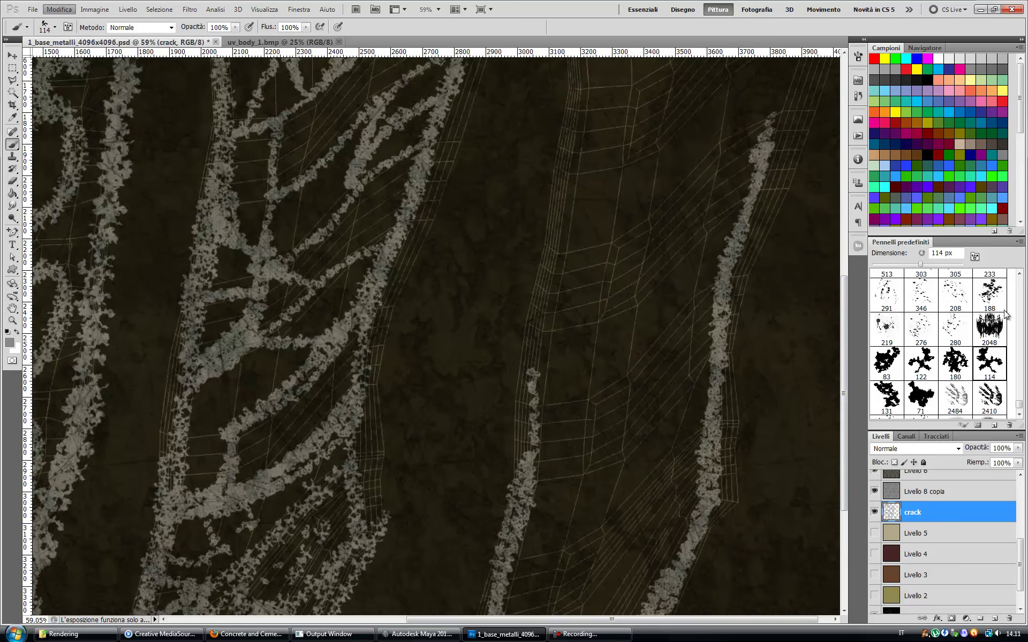
{"action": "key", "text": "F5"}
{"action": "key", "text": "F5"}
{"action": "left_click_drag", "start_coordinate": [522, 459], "coordinate": [568, 113]}
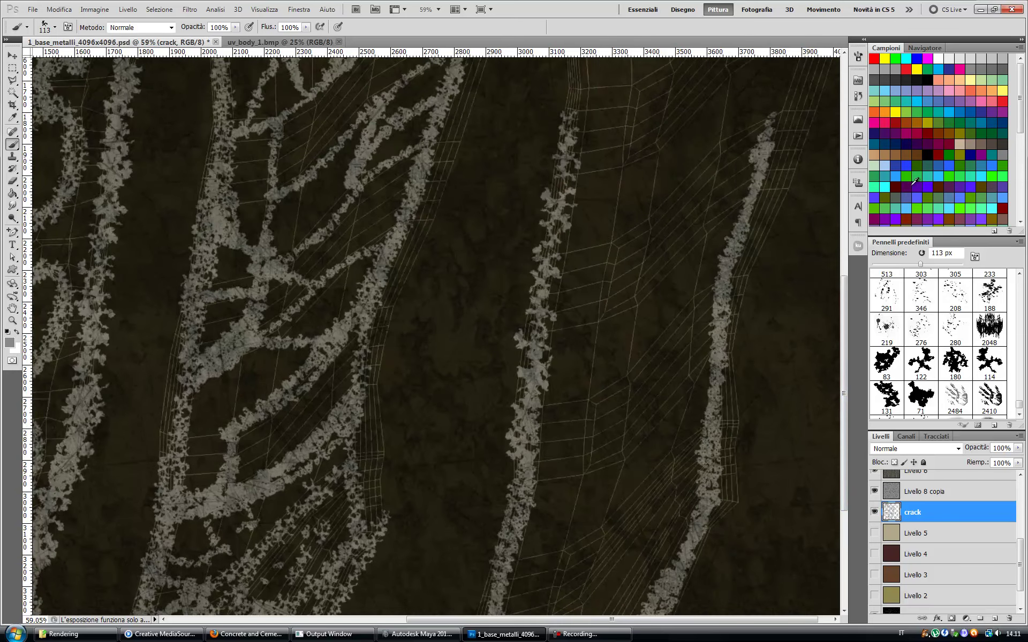
Step: Undo the last strokes and repaint cracks along the upper middle and right strips
{"action": "key", "text": "ctrl+alt+z"}
{"action": "key", "text": "ctrl+alt+z"}
{"action": "scroll", "coordinate": [528, 560], "scroll_direction": "up", "scroll_amount": 5}
{"action": "left_click_drag", "start_coordinate": [581, 327], "coordinate": [514, 75]}
{"action": "left_click_drag", "start_coordinate": [803, 91], "coordinate": [733, 519]}
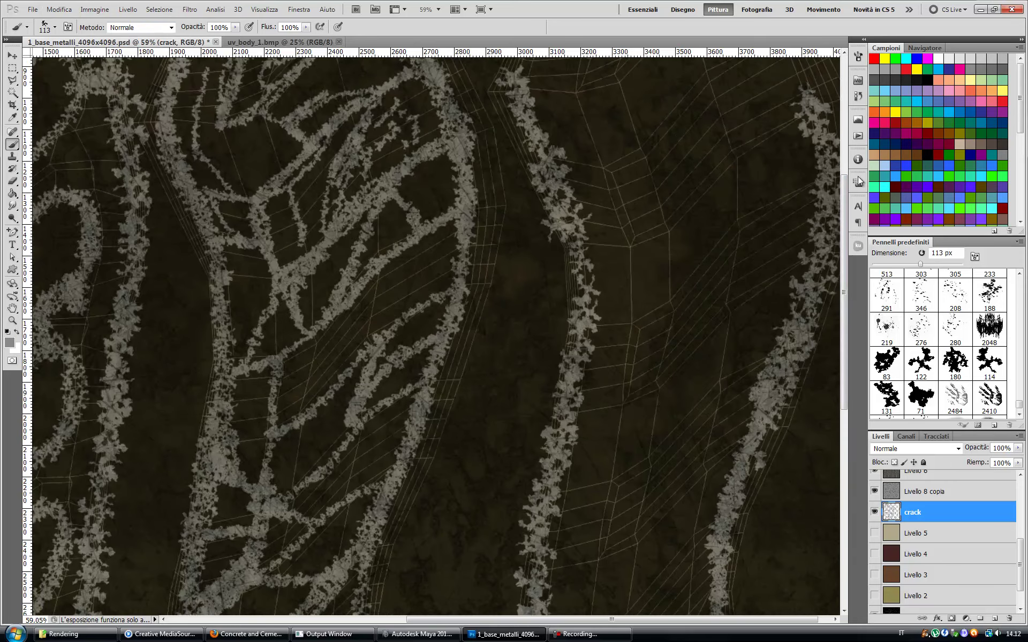
{"action": "scroll", "coordinate": [768, 127], "scroll_direction": "up", "scroll_amount": 3}
{"action": "scroll", "coordinate": [768, 128], "scroll_direction": "up", "scroll_amount": 3}
{"action": "mouse_move", "coordinate": [793, 96]}
{"action": "left_mouse_down"}
{"action": "mouse_move", "coordinate": [527, 300]}
{"action": "mouse_move", "coordinate": [766, 161]}
{"action": "mouse_move", "coordinate": [642, 264]}
{"action": "mouse_move", "coordinate": [760, 176]}
{"action": "mouse_move", "coordinate": [589, 321]}
{"action": "mouse_move", "coordinate": [798, 369]}
{"action": "mouse_move", "coordinate": [640, 374]}
{"action": "mouse_move", "coordinate": [803, 225]}
{"action": "left_mouse_up"}
{"action": "scroll", "coordinate": [640, 374], "scroll_direction": "down", "scroll_amount": 5}
{"action": "mouse_move", "coordinate": [787, 311]}
{"action": "left_mouse_down"}
{"action": "mouse_move", "coordinate": [608, 443]}
{"action": "mouse_move", "coordinate": [674, 278]}
{"action": "left_mouse_up"}
{"action": "scroll", "coordinate": [674, 278], "scroll_direction": "down", "scroll_amount": 4}
{"action": "mouse_move", "coordinate": [594, 359]}
{"action": "left_mouse_down"}
{"action": "mouse_move", "coordinate": [739, 321]}
{"action": "mouse_move", "coordinate": [594, 375]}
{"action": "left_mouse_up"}
{"action": "left_click_drag", "start_coordinate": [643, 321], "coordinate": [717, 246]}
{"action": "left_click_drag", "start_coordinate": [771, 160], "coordinate": [817, 287]}
Step: Paint thick diagonal cracks across the lower right strip, then fit the whole texture on screen
{"action": "scroll", "coordinate": [816, 286], "scroll_direction": "down", "scroll_amount": 3}
{"action": "left_click_drag", "start_coordinate": [696, 322], "coordinate": [568, 423]}
{"action": "left_click_drag", "start_coordinate": [680, 348], "coordinate": [536, 407]}
{"action": "left_click_drag", "start_coordinate": [578, 321], "coordinate": [750, 326]}
{"action": "scroll", "coordinate": [589, 348], "scroll_direction": "down", "scroll_amount": 3}
{"action": "left_click_drag", "start_coordinate": [696, 268], "coordinate": [551, 385]}
{"action": "left_click_drag", "start_coordinate": [686, 295], "coordinate": [514, 498]}
{"action": "left_click_drag", "start_coordinate": [568, 364], "coordinate": [498, 471]}
{"action": "left_click_drag", "start_coordinate": [669, 332], "coordinate": [568, 503]}
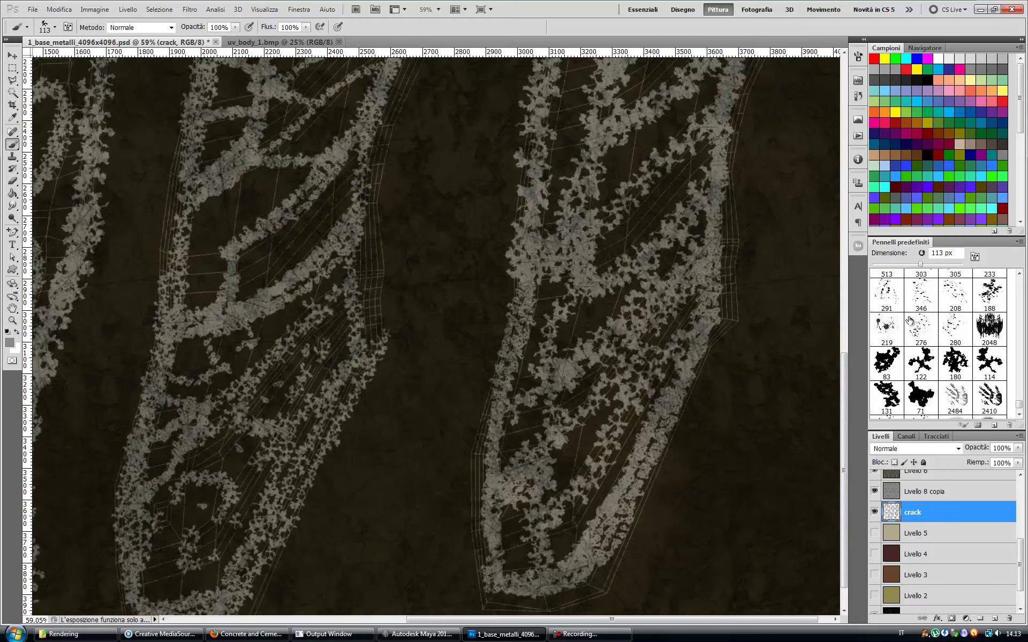
{"action": "scroll", "coordinate": [84, 353], "scroll_direction": "up", "scroll_amount": 3}
{"action": "key", "text": "z"}
{"action": "key", "text": "ctrl+0"}
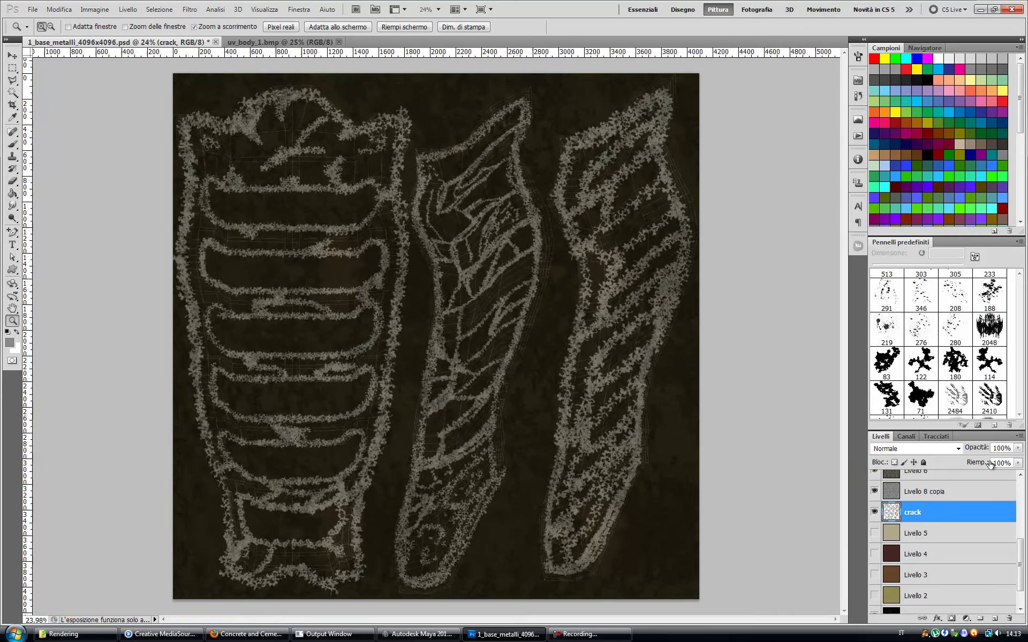
Step: Duplicate the crack layer above bumpsfondo and make it black with Hue/Saturation −100/−100
{"action": "right_click", "coordinate": [937, 513]}
{"action": "left_click", "coordinate": [835, 300]}
{"action": "left_click", "coordinate": [610, 198]}
{"action": "mouse_move", "coordinate": [1020, 563]}
{"action": "left_mouse_down"}
{"action": "mouse_move", "coordinate": [1019, 522]}
{"action": "mouse_move", "coordinate": [1020, 548]}
{"action": "left_mouse_up"}
{"action": "left_click_drag", "start_coordinate": [942, 566], "coordinate": [952, 474]}
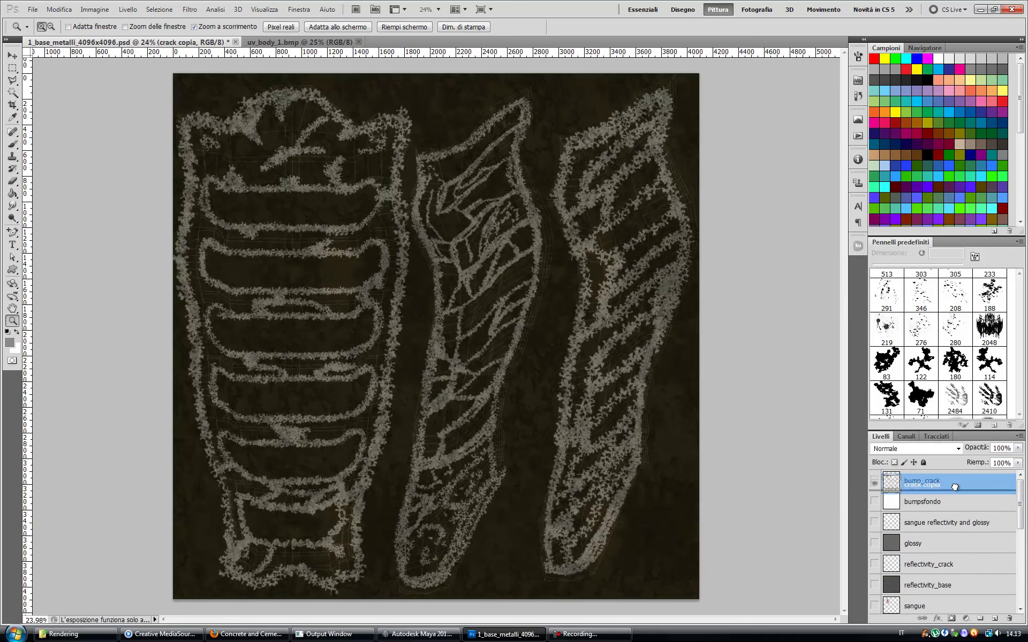
{"action": "left_click", "coordinate": [875, 523]}
{"action": "left_click", "coordinate": [95, 9]}
{"action": "left_click", "coordinate": [225, 99]}
{"action": "left_click_drag", "start_coordinate": [743, 312], "coordinate": [688, 312]}
{"action": "left_click_drag", "start_coordinate": [743, 342], "coordinate": [639, 350]}
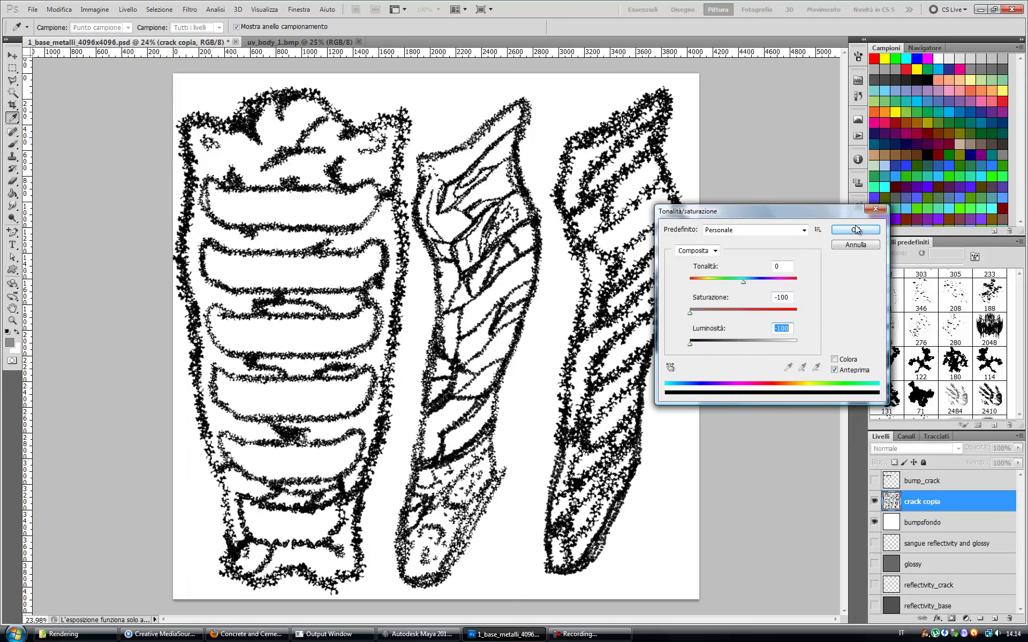
{"action": "left_click", "coordinate": [856, 231]}
Step: Create a crack copia 2 duplicate, then abandon its lightness change and delete it
{"action": "right_click", "coordinate": [946, 506]}
{"action": "left_click", "coordinate": [847, 288]}
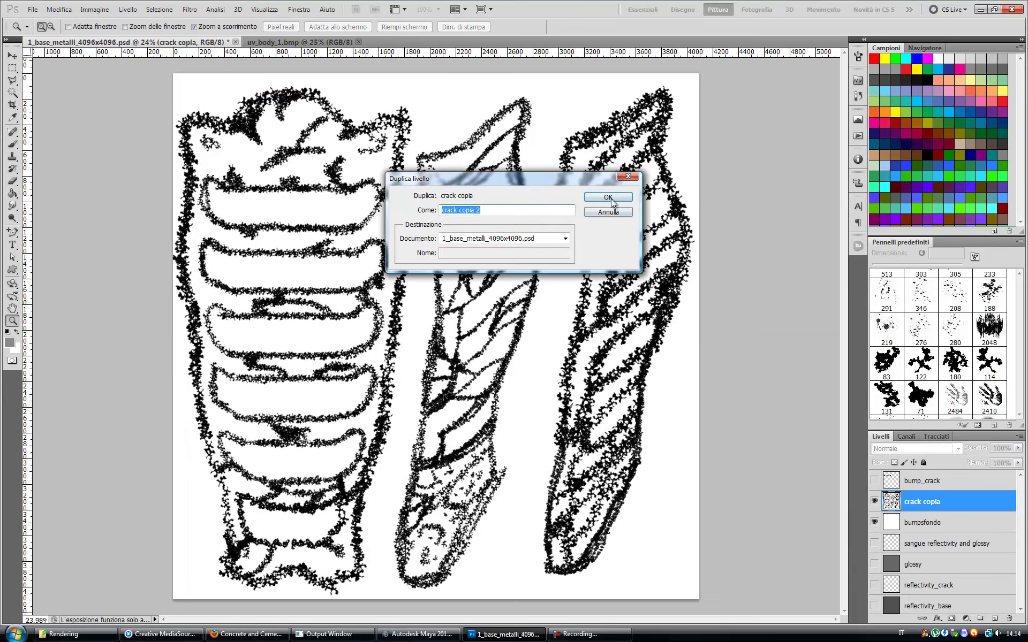
{"action": "left_click", "coordinate": [608, 198]}
{"action": "left_click_drag", "start_coordinate": [946, 514], "coordinate": [947, 584]}
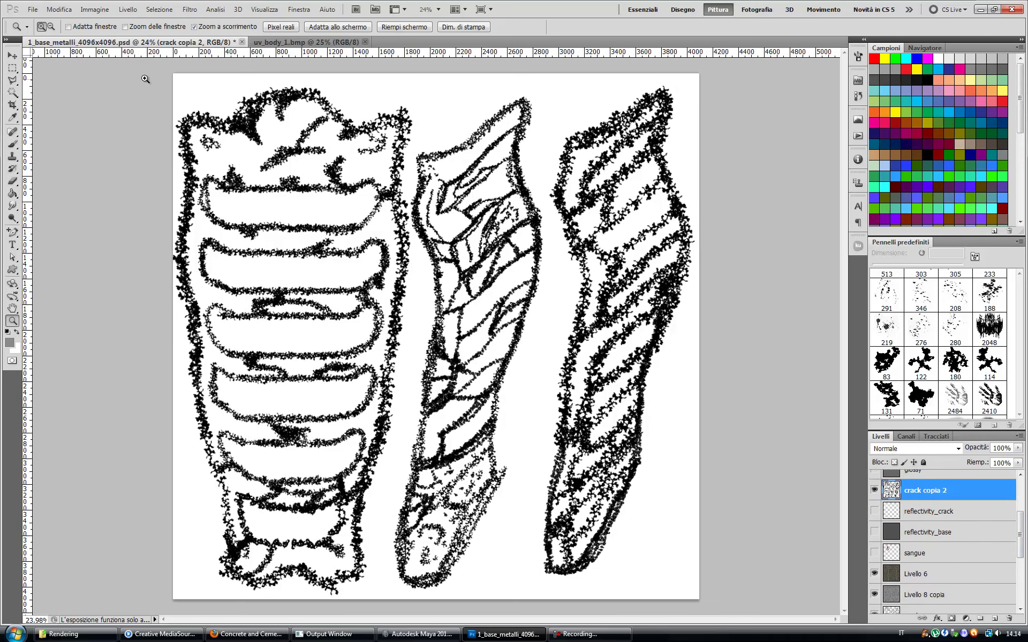
{"action": "left_click", "coordinate": [94, 9]}
{"action": "left_click", "coordinate": [333, 91]}
{"action": "left_click_drag", "start_coordinate": [744, 343], "coordinate": [741, 345]}
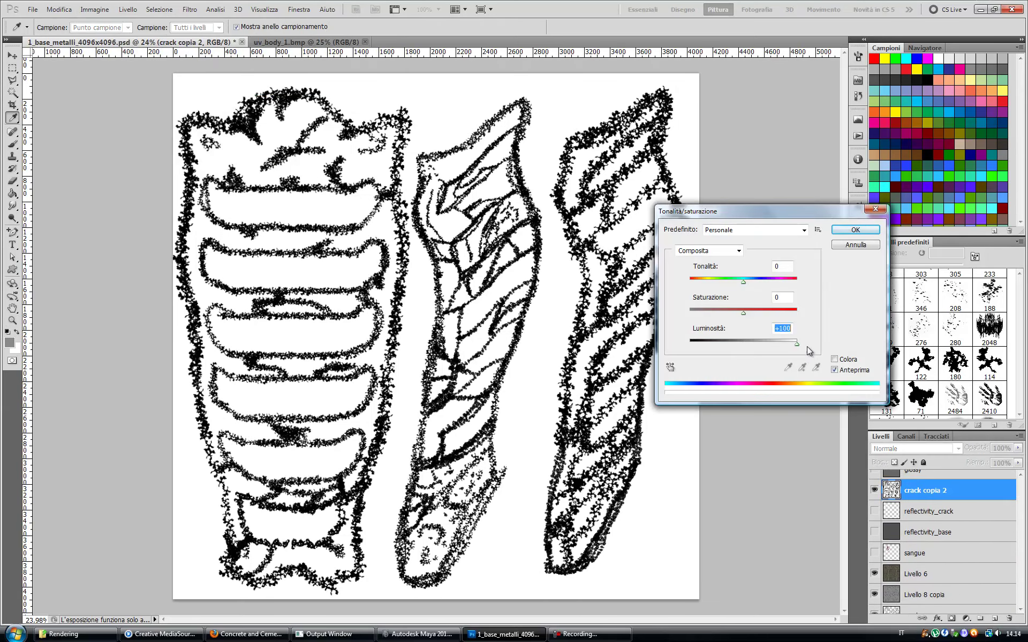
{"action": "key", "text": "Return"}
{"action": "key", "text": "z"}
{"action": "key", "text": "Delete"}
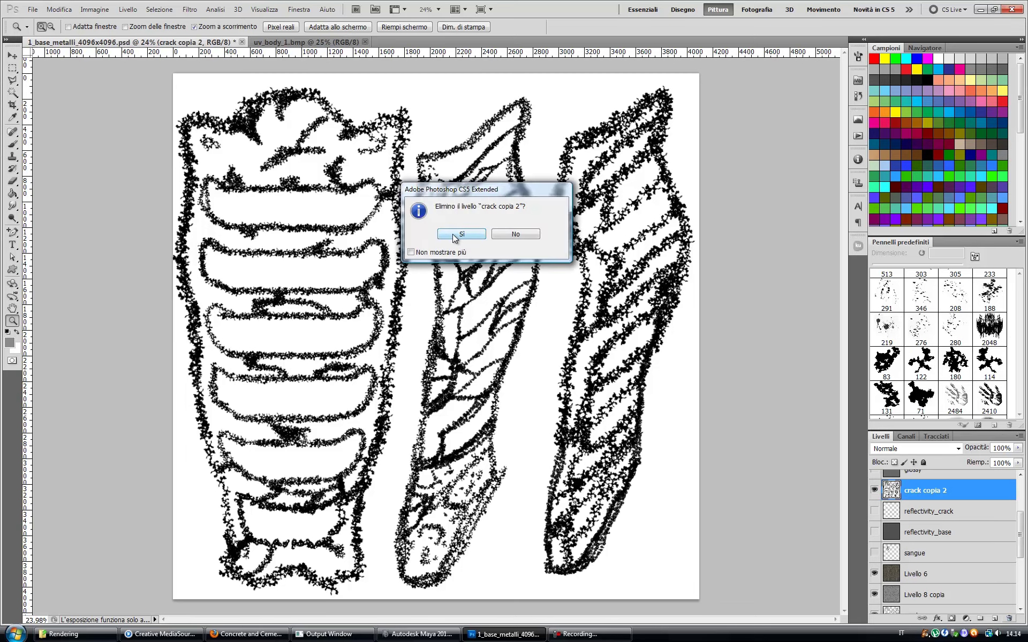
{"action": "key", "text": "Return"}
Step: Duplicate crack again as crack copia 2 above reflectivity_base and turn it white at Lightness +100
{"action": "right_click", "coordinate": [964, 548]}
{"action": "left_click", "coordinate": [884, 333]}
{"action": "key", "text": "Return"}
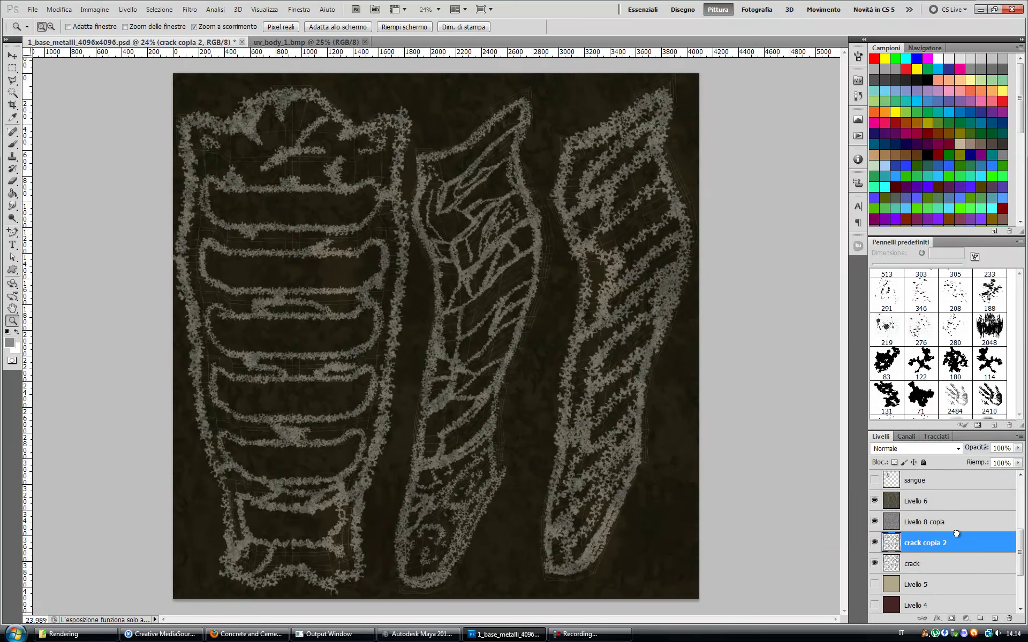
{"action": "left_click_drag", "start_coordinate": [956, 535], "coordinate": [942, 485]}
{"action": "left_click_drag", "start_coordinate": [1020, 546], "coordinate": [994, 537]}
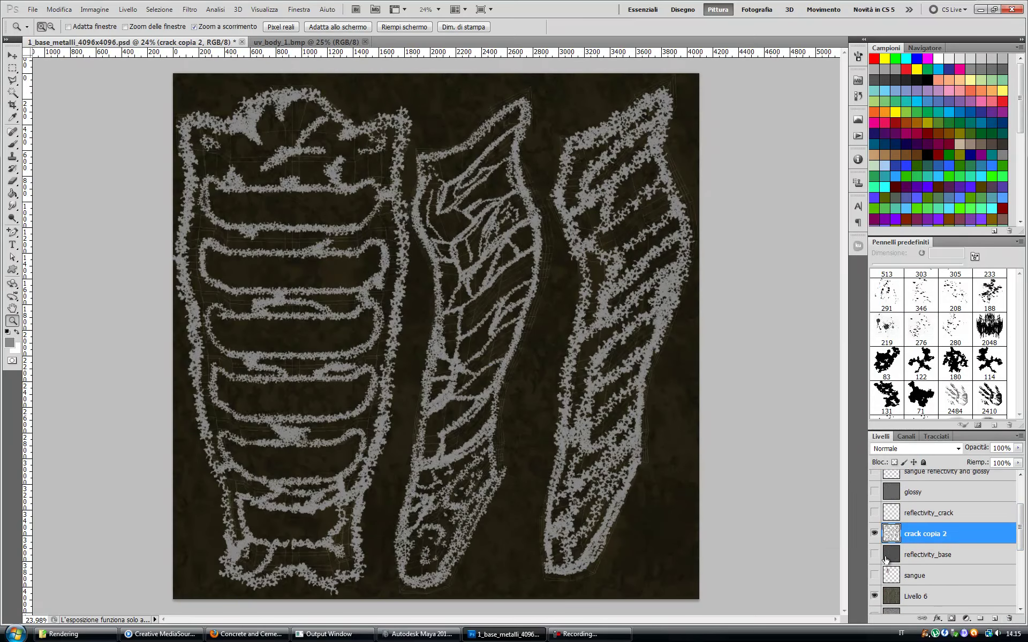
{"action": "left_click", "coordinate": [874, 555]}
{"action": "left_click", "coordinate": [95, 9]}
{"action": "left_click", "coordinate": [257, 91]}
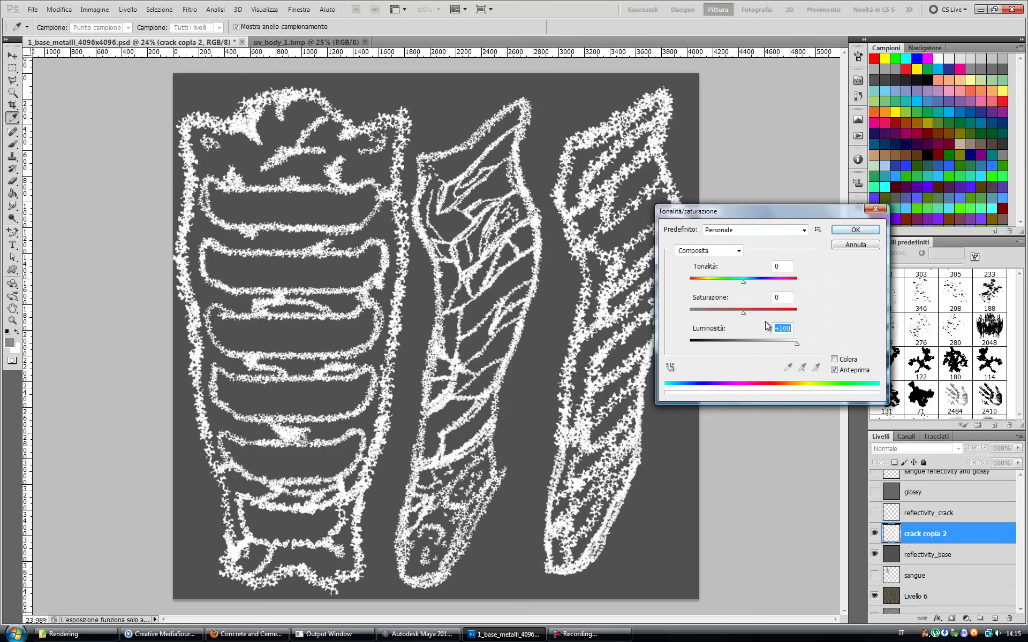
{"action": "left_click", "coordinate": [856, 229]}
{"action": "scroll", "coordinate": [942, 536], "scroll_direction": "down", "scroll_amount": 5}
{"action": "scroll", "coordinate": [942, 535], "scroll_direction": "up", "scroll_amount": 5}
{"action": "left_click", "coordinate": [874, 554]}
{"action": "scroll", "coordinate": [942, 535], "scroll_direction": "down", "scroll_amount": 5}
Step: Save the current crack texture as a JPEG, accepting the JPEG quality settings
{"action": "left_click", "coordinate": [33, 9]}
{"action": "left_click", "coordinate": [53, 172]}
{"action": "left_click", "coordinate": [357, 451]}
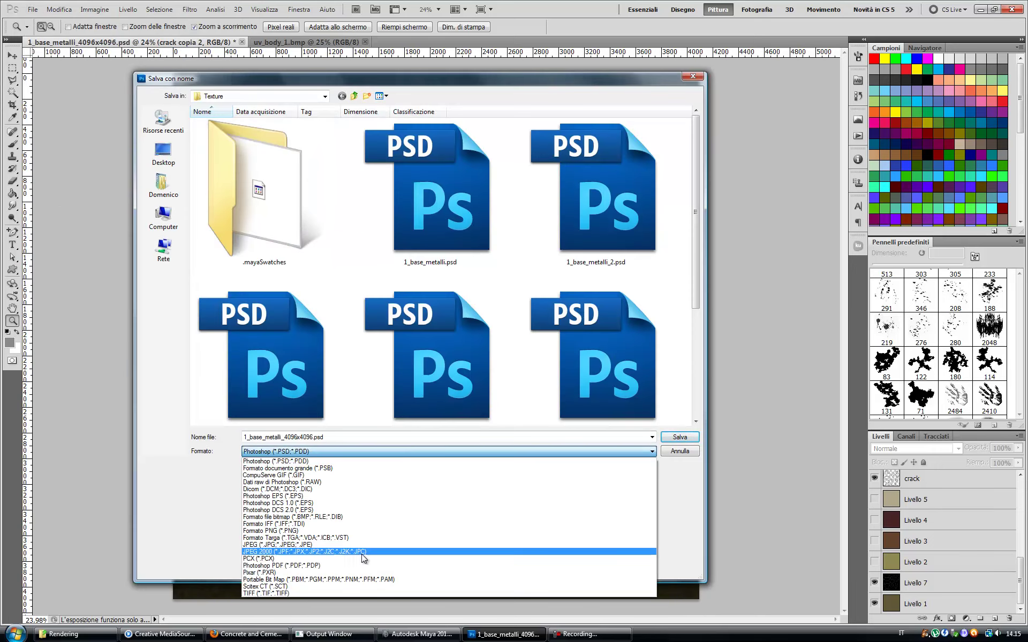
{"action": "left_click", "coordinate": [351, 544]}
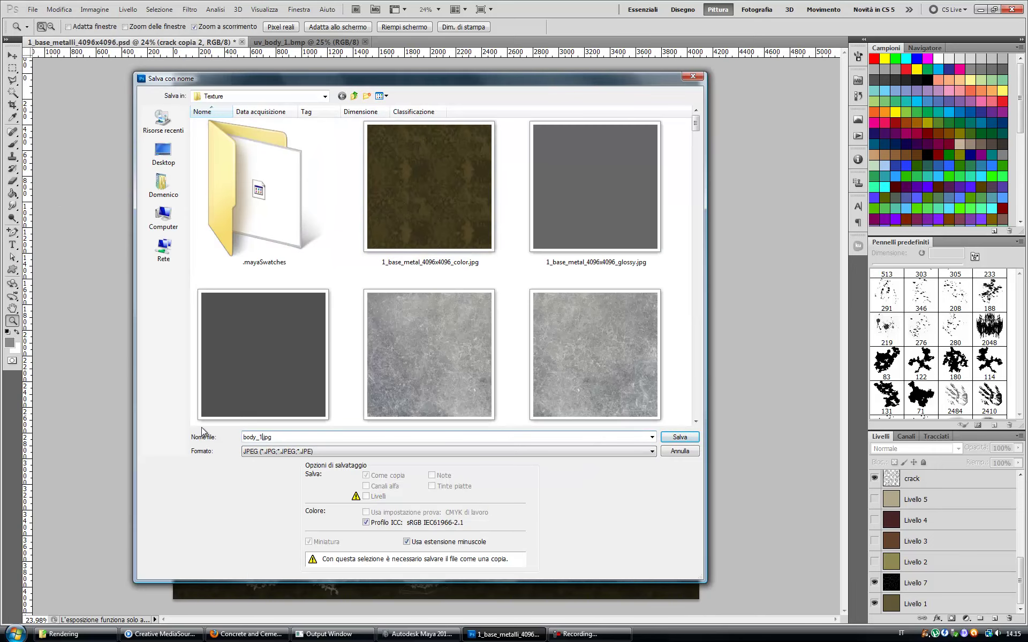
{"action": "left_click", "coordinate": [680, 438]}
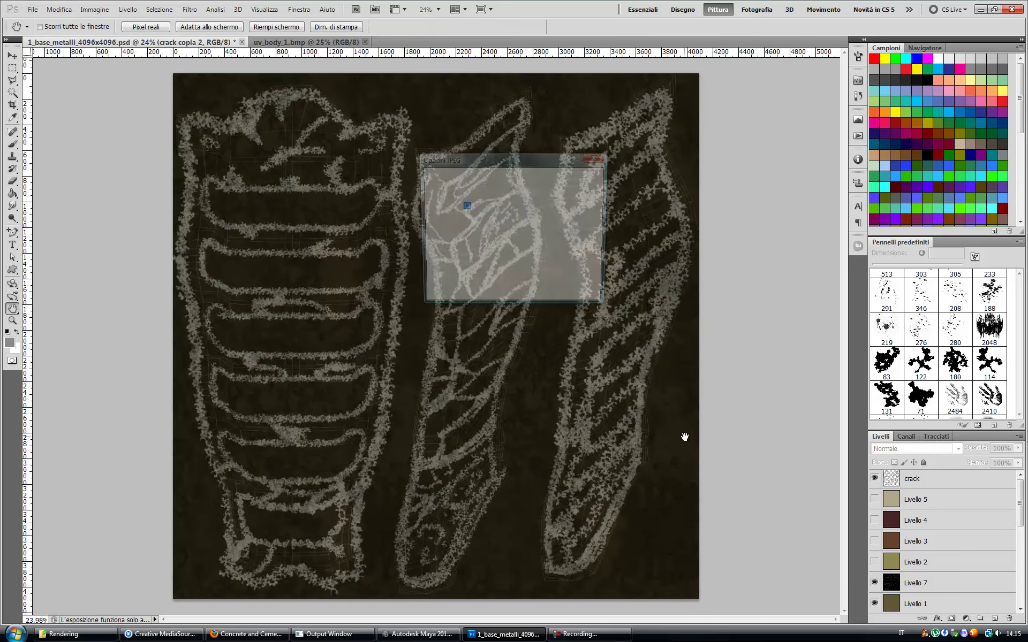
{"action": "left_click", "coordinate": [591, 178]}
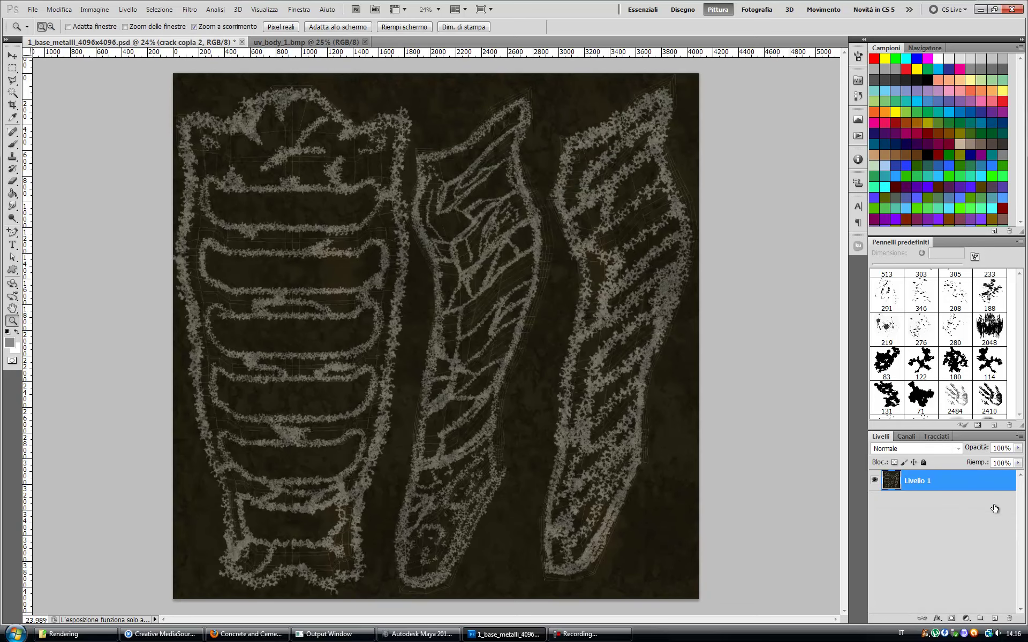
{"action": "left_click_drag", "start_coordinate": [1020, 515], "coordinate": [1022, 561]}
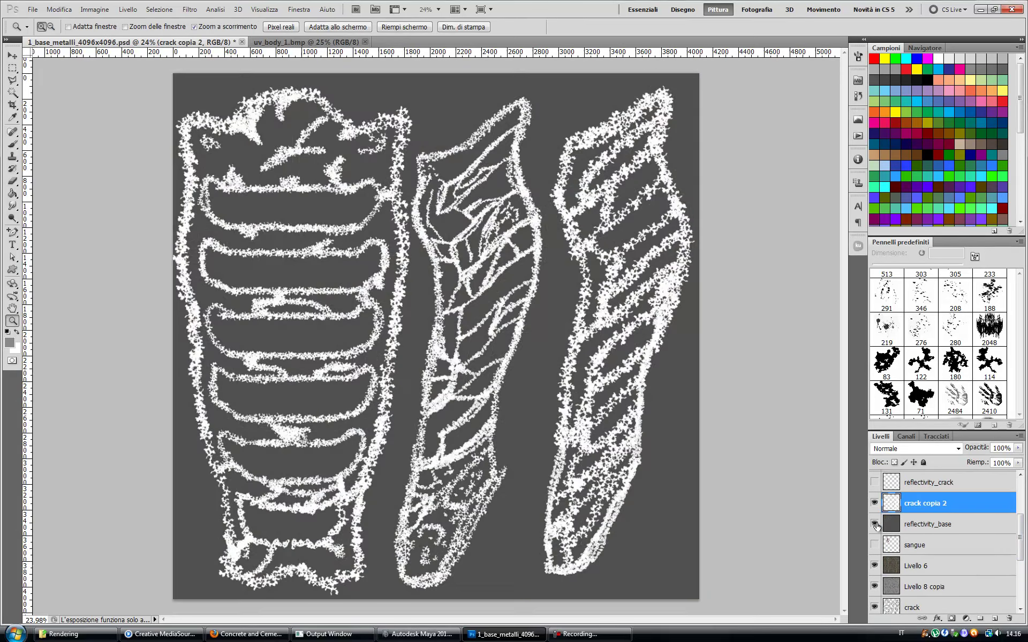
Step: Move crack copia 2 up two places for white cracks and save 1_body_1_reflectivity.jpg
{"action": "left_click", "coordinate": [32, 9]}
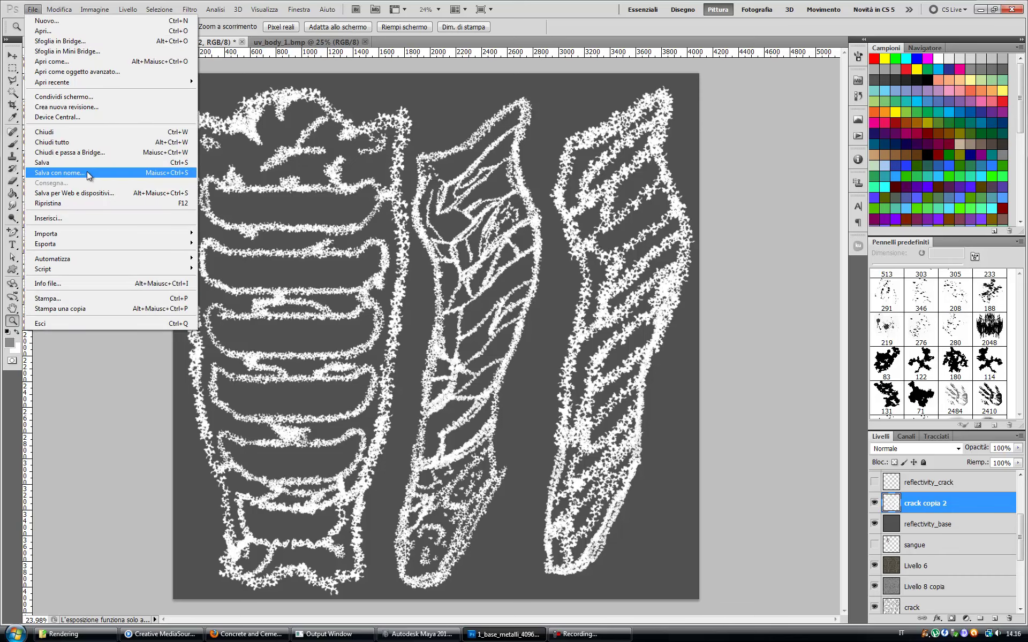
{"action": "left_click_drag", "start_coordinate": [934, 504], "coordinate": [938, 500]}
{"action": "left_click", "coordinate": [33, 9]}
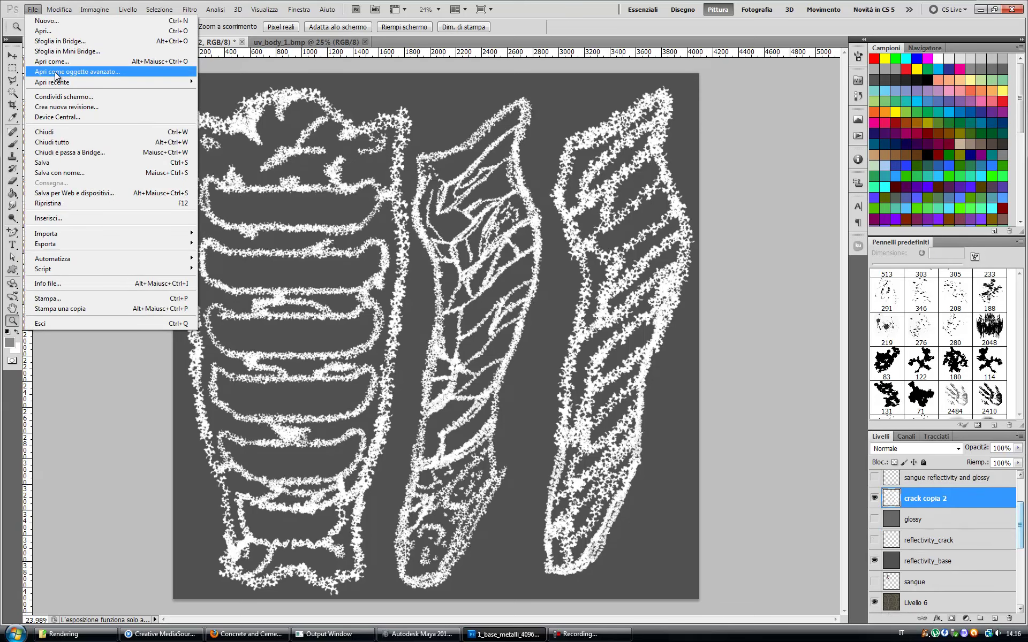
{"action": "left_click", "coordinate": [88, 171]}
{"action": "left_click", "coordinate": [447, 451]}
{"action": "left_click", "coordinate": [322, 494]}
{"action": "scroll", "coordinate": [427, 213], "scroll_direction": "down", "scroll_amount": 5}
{"action": "left_click", "coordinate": [595, 210]}
{"action": "left_click", "coordinate": [290, 437]}
{"action": "key", "text": "BackSpace"}
{"action": "key", "text": "BackSpace"}
{"action": "key", "text": "BackSpace"}
{"action": "type", "text": "reflectivity"}
{"action": "key", "text": "Return"}
{"action": "key", "text": "Return"}
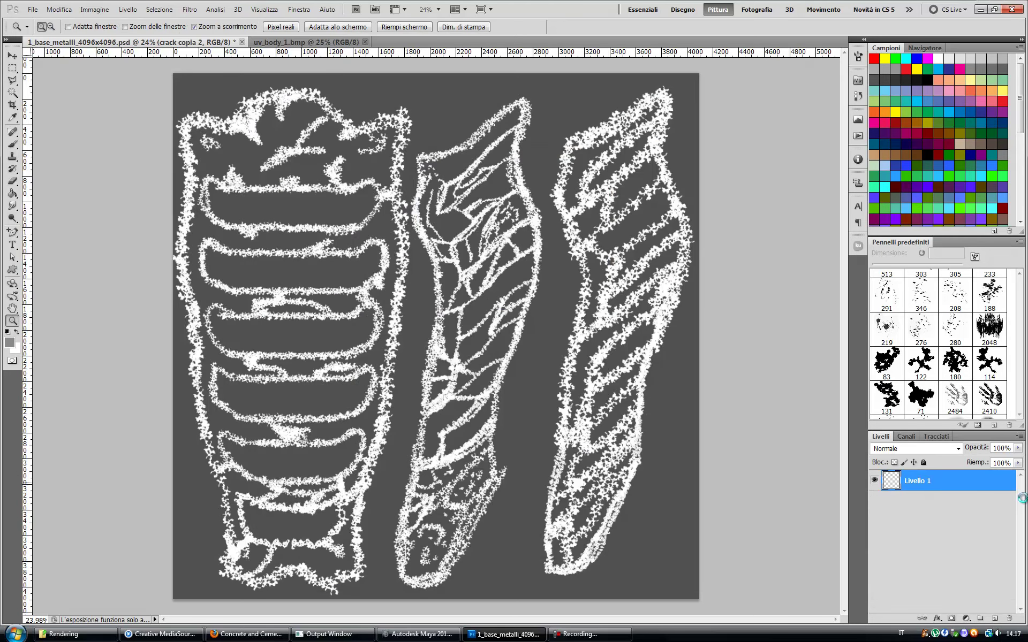
Step: Show the glossy layer and save it as the JPEG 1_body_1_glossy.jpg
{"action": "left_click", "coordinate": [874, 585]}
{"action": "left_click", "coordinate": [33, 9]}
{"action": "left_click", "coordinate": [87, 172]}
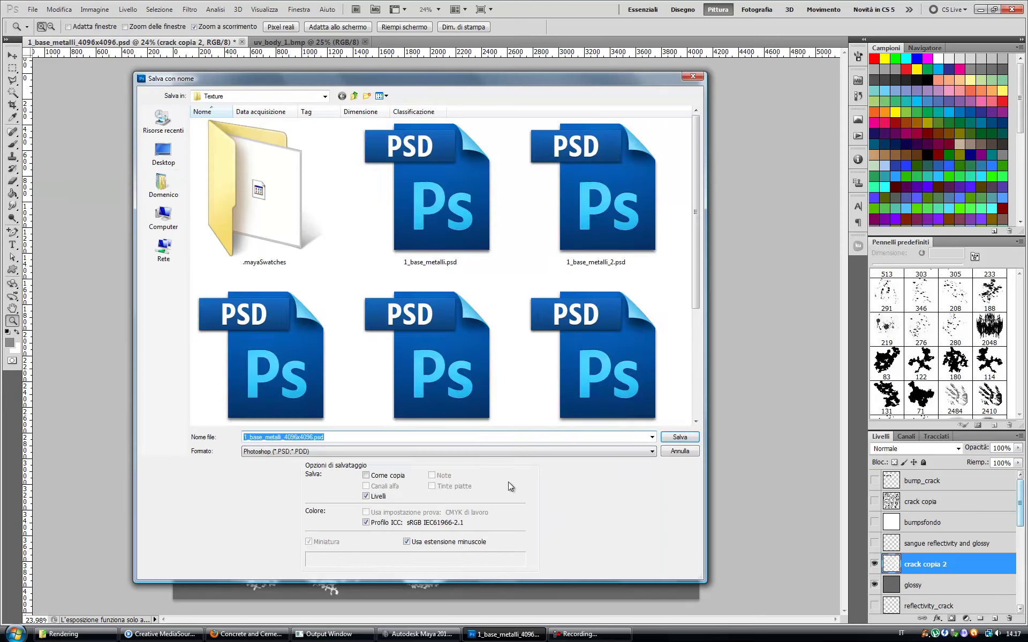
{"action": "left_click", "coordinate": [307, 314]}
{"action": "left_click_drag", "start_coordinate": [272, 437], "coordinate": [292, 438]}
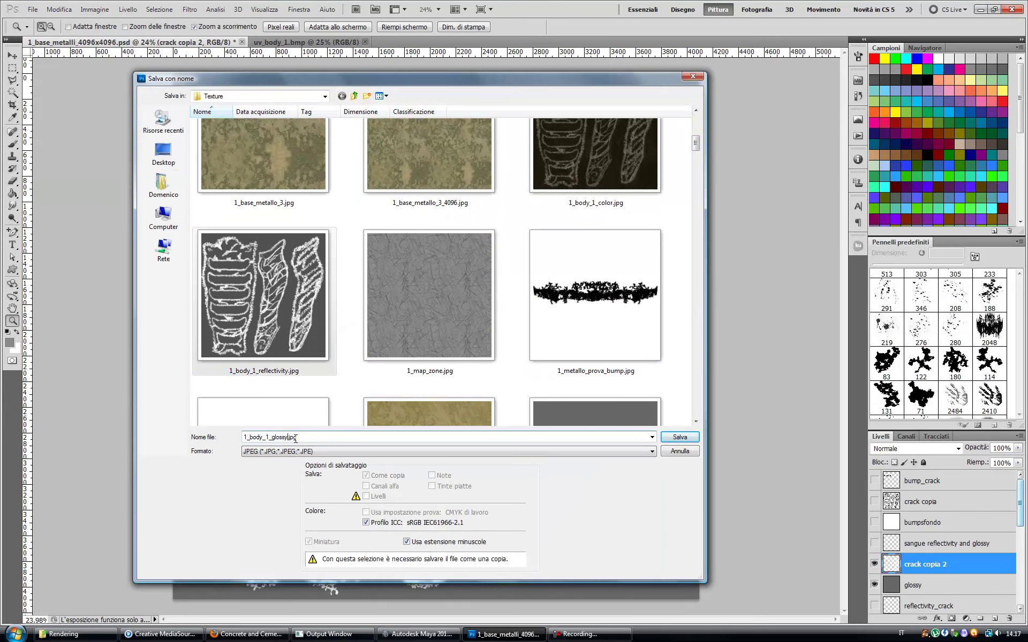
{"action": "key", "text": "Return"}
{"action": "left_click", "coordinate": [580, 183]}
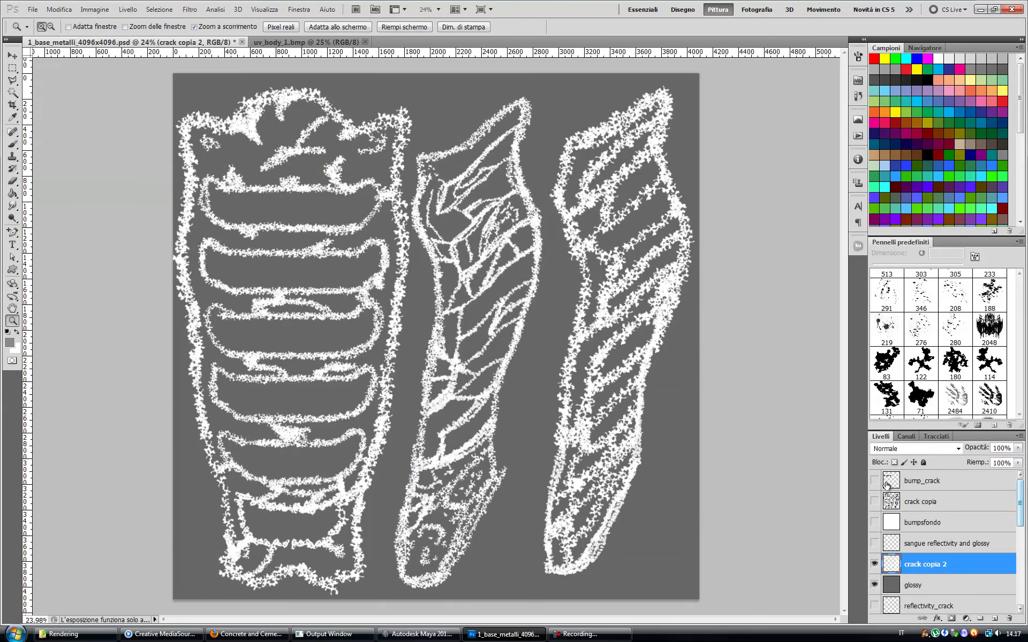
Step: Show the crack copia and bumpsfondo layers and save them as 1_body_1_bump.jpg
{"action": "left_click_drag", "start_coordinate": [875, 501], "coordinate": [875, 523]}
{"action": "left_click", "coordinate": [32, 9]}
{"action": "left_click", "coordinate": [88, 171]}
{"action": "left_click", "coordinate": [332, 451]}
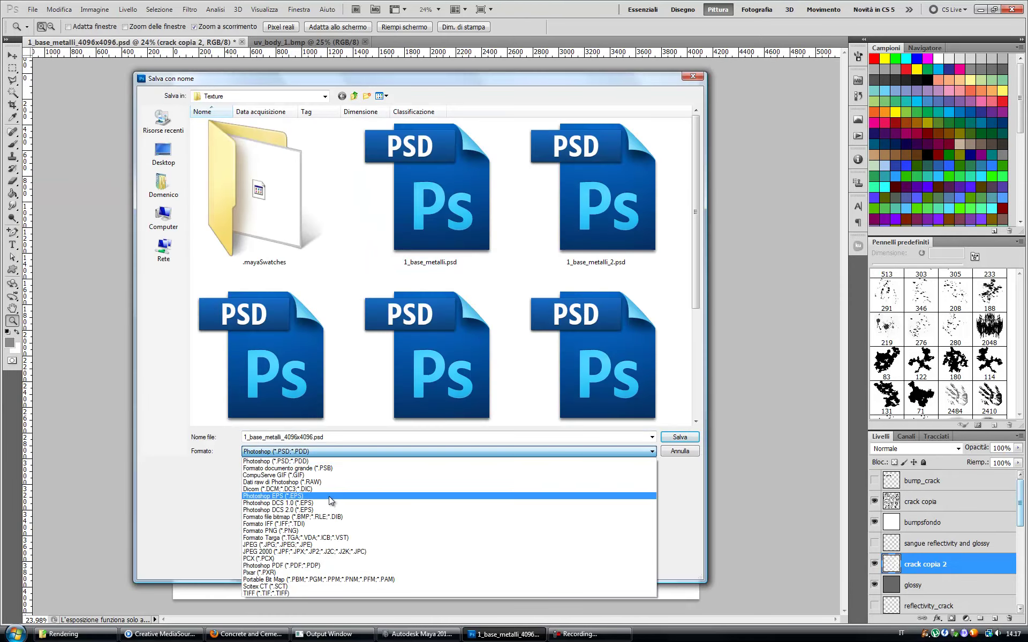
{"action": "left_click", "coordinate": [326, 544]}
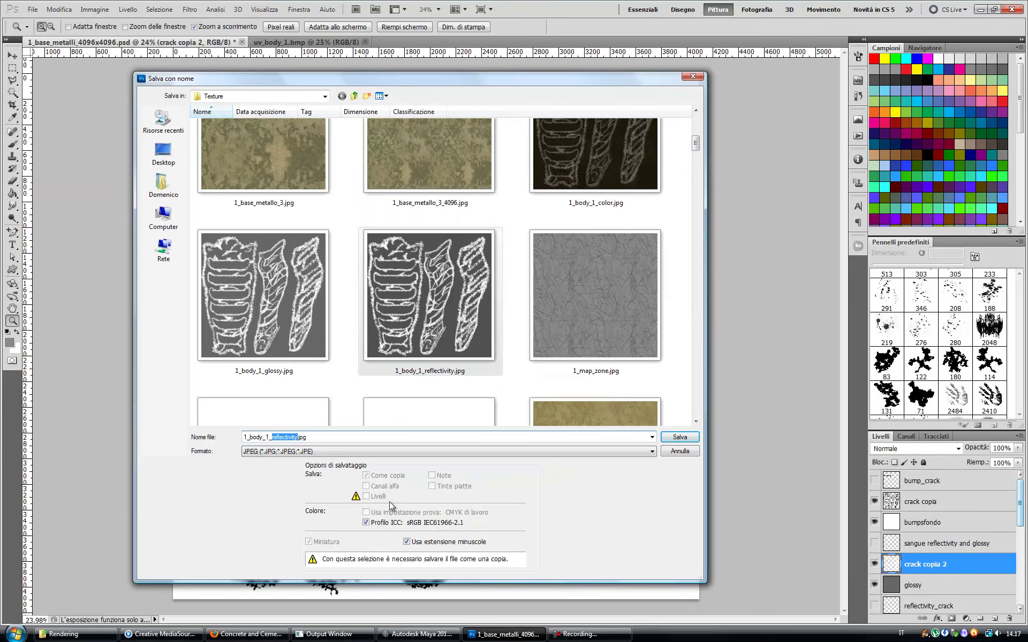
{"action": "type", "text": "bump"}
{"action": "key", "text": "Return"}
{"action": "left_click", "coordinate": [573, 166]}
Step: Begin a Save As of the layered Photoshop document
{"action": "left_click", "coordinate": [33, 9]}
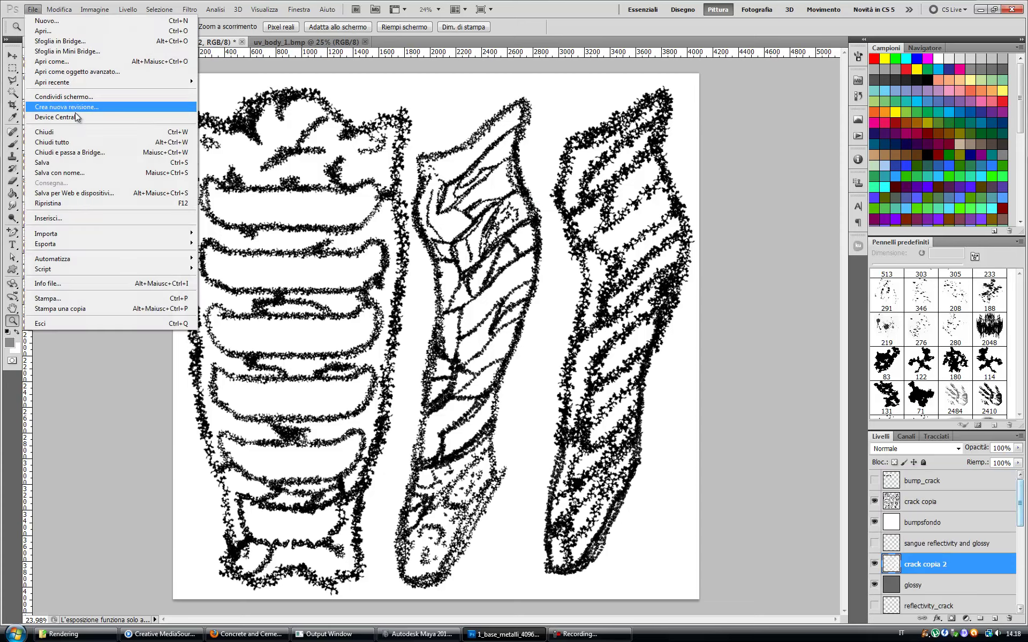
{"action": "left_click", "coordinate": [33, 9]}
{"action": "left_click", "coordinate": [88, 171]}
Step: Save the layered file as body_1.psd and return to Maya's shaded armor view
{"action": "type", "text": "body_1.psd"}
{"action": "key", "text": "Return"}
{"action": "key", "text": "Return"}
{"action": "key", "text": "alt+Tab"}
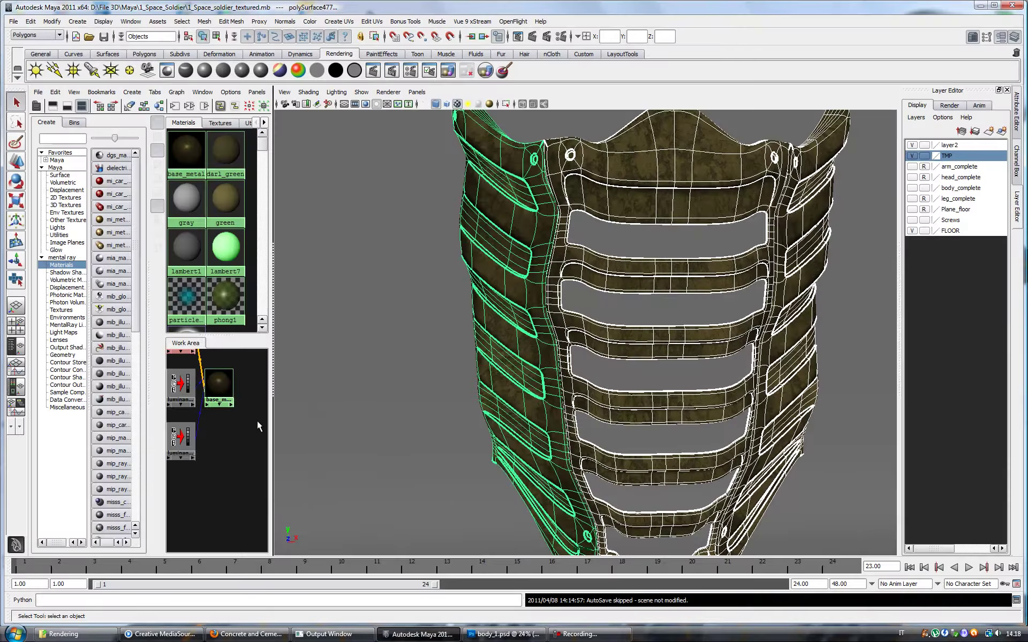
{"action": "left_click_drag", "start_coordinate": [592, 367], "coordinate": [617, 259], "text": "alt"}
{"action": "key", "text": "5"}
Step: Rename base_metal to body_1 and load 1_body_1_color.jpg as its colour texture
{"action": "left_click", "coordinate": [1017, 129]}
{"action": "left_click", "coordinate": [839, 123]}
{"action": "left_click", "coordinate": [988, 277]}
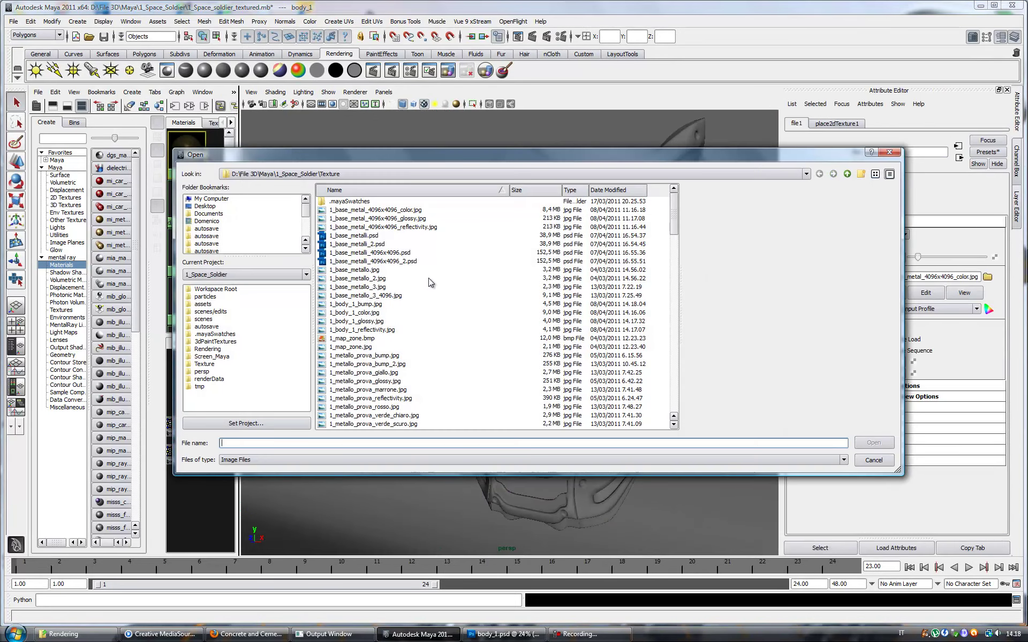
{"action": "left_click", "coordinate": [376, 314]}
{"action": "left_click", "coordinate": [873, 443]}
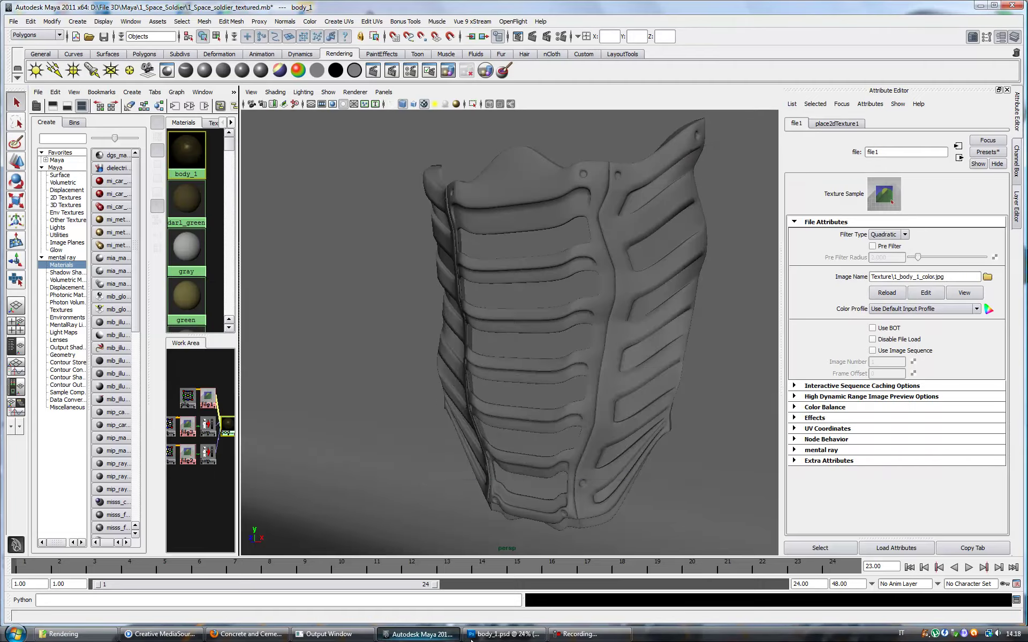
Step: Back in Photoshop, make Livello 7 active and turn the crack layer back on
{"action": "key", "text": "alt+Tab"}
{"action": "mouse_move", "coordinate": [1016, 555]}
{"action": "left_mouse_down"}
{"action": "mouse_move", "coordinate": [1015, 514]}
{"action": "mouse_move", "coordinate": [1019, 567]}
{"action": "left_mouse_up"}
{"action": "left_click", "coordinate": [920, 588]}
{"action": "scroll", "coordinate": [890, 506], "scroll_direction": "up", "scroll_amount": 2}
{"action": "scroll", "coordinate": [1025, 533], "scroll_direction": "up", "scroll_amount": 2}
{"action": "left_click", "coordinate": [874, 584]}
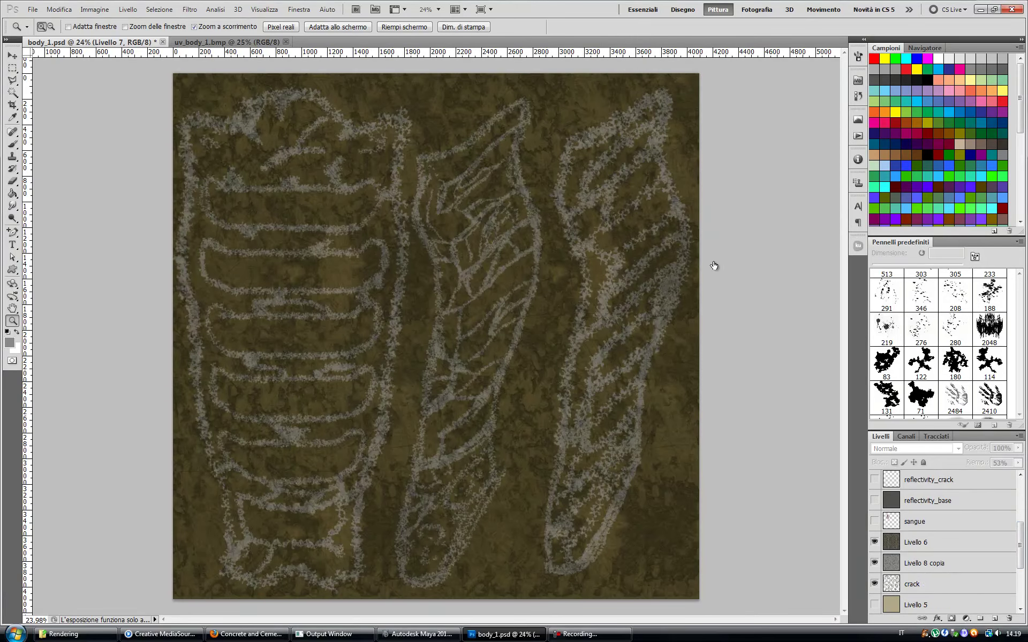
Step: Overwrite 1_body_1_color.jpg with the cracked colour composite as JPEG, then return to Maya
{"action": "key", "text": "ctrl+shift+s"}
{"action": "left_click", "coordinate": [652, 451]}
{"action": "left_click", "coordinate": [374, 513]}
{"action": "scroll", "coordinate": [696, 192], "scroll_direction": "down", "scroll_amount": 2}
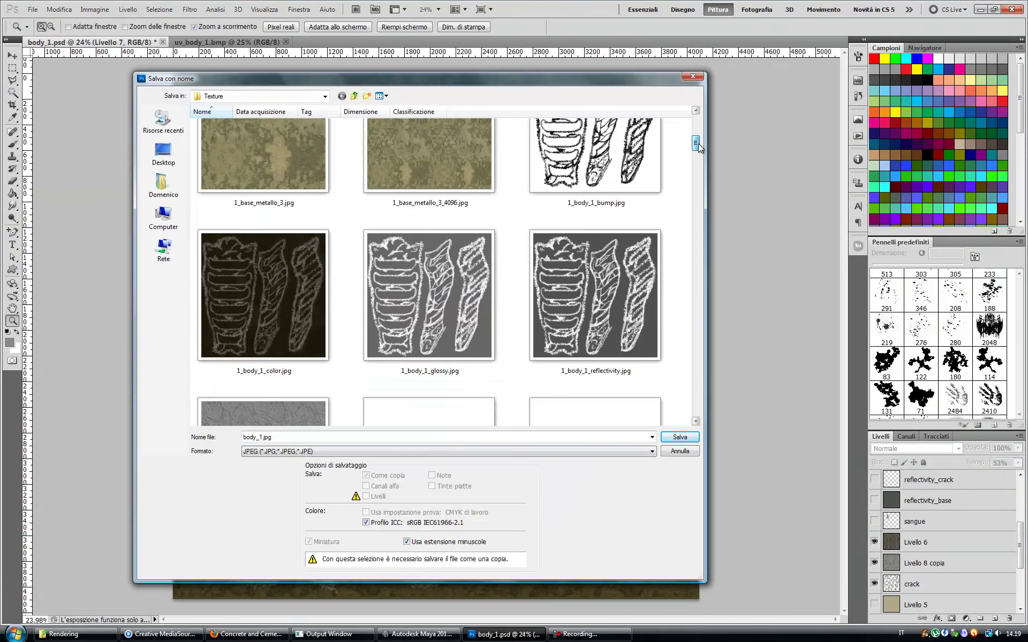
{"action": "double_click", "coordinate": [262, 295]}
{"action": "left_click", "coordinate": [573, 177]}
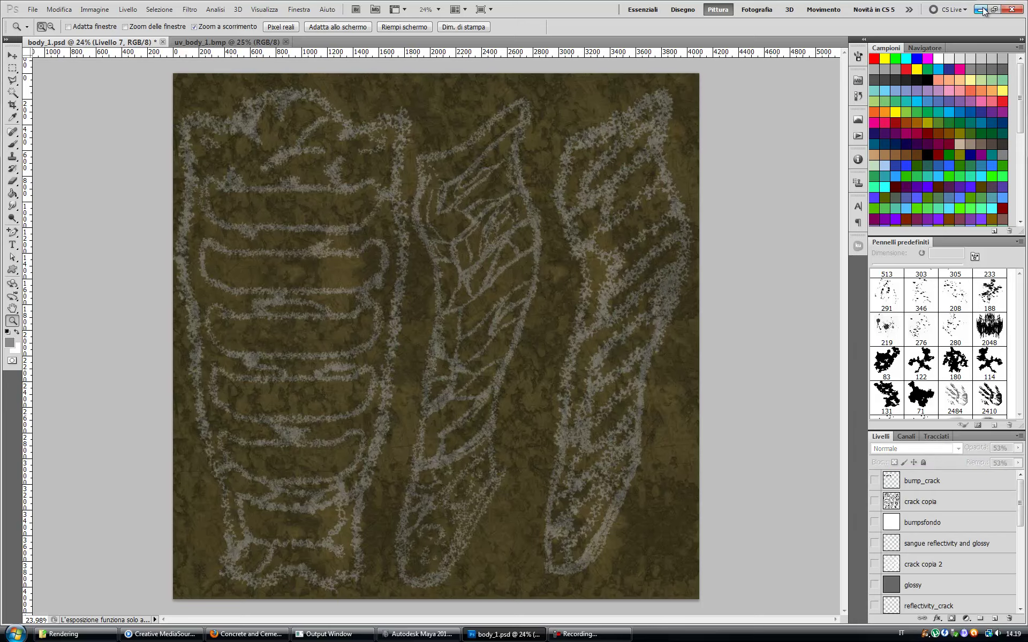
{"action": "key", "text": "alt+Tab"}
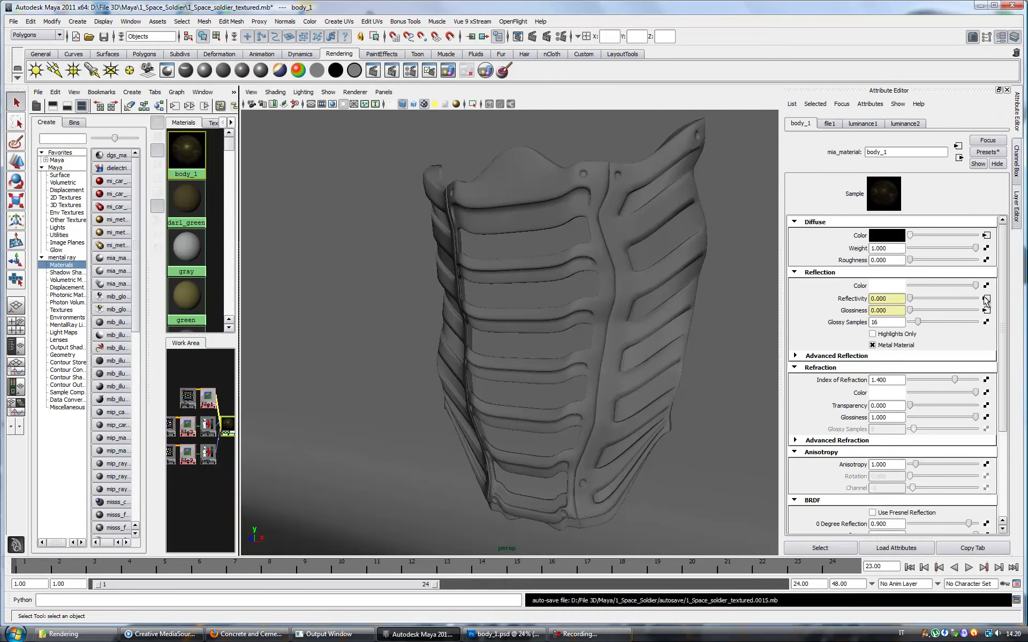
Step: Check the file3 glossiness and file2 reflectivity textures, then scroll body_1 to its Advanced settings
{"action": "left_click", "coordinate": [191, 430]}
{"action": "left_click", "coordinate": [988, 277]}
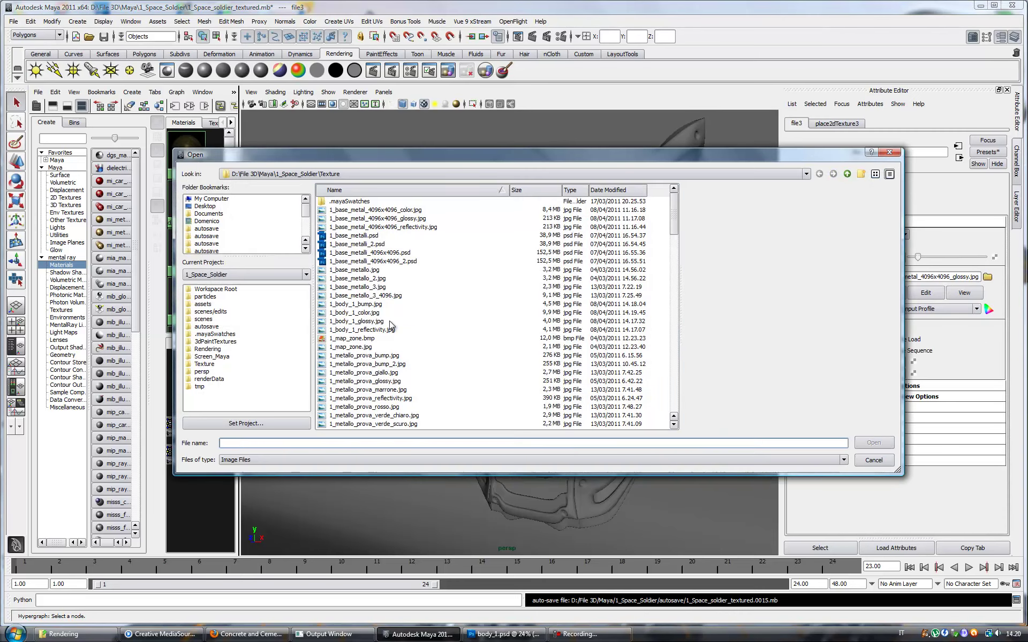
{"action": "left_click", "coordinate": [874, 460]}
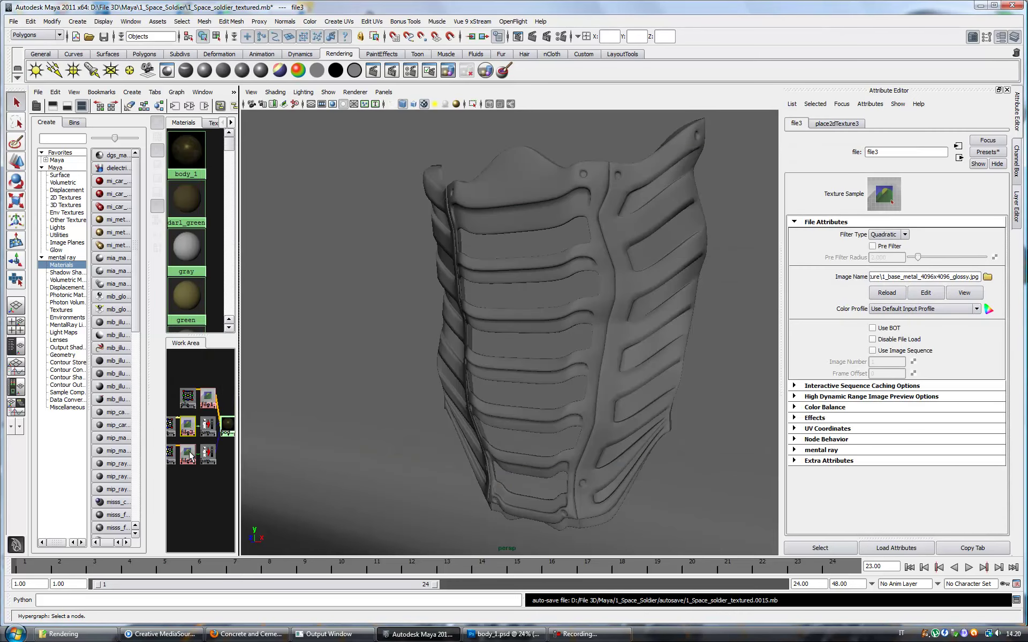
{"action": "left_click", "coordinate": [190, 456]}
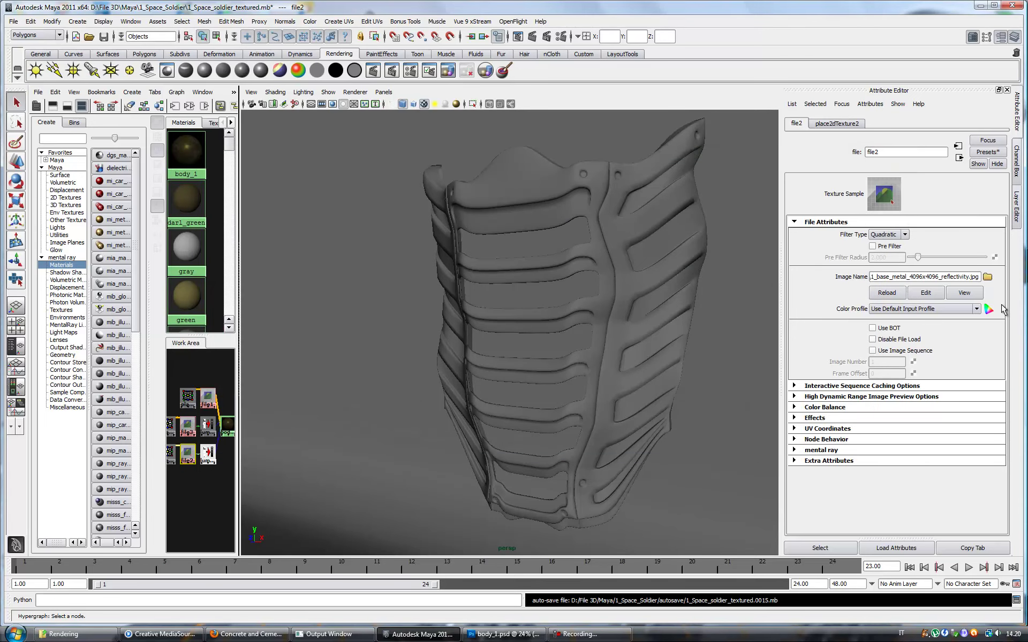
{"action": "left_click", "coordinate": [229, 424]}
{"action": "scroll", "coordinate": [883, 375], "scroll_direction": "down", "scroll_amount": 5}
{"action": "scroll", "coordinate": [884, 375], "scroll_direction": "down", "scroll_amount": 5}
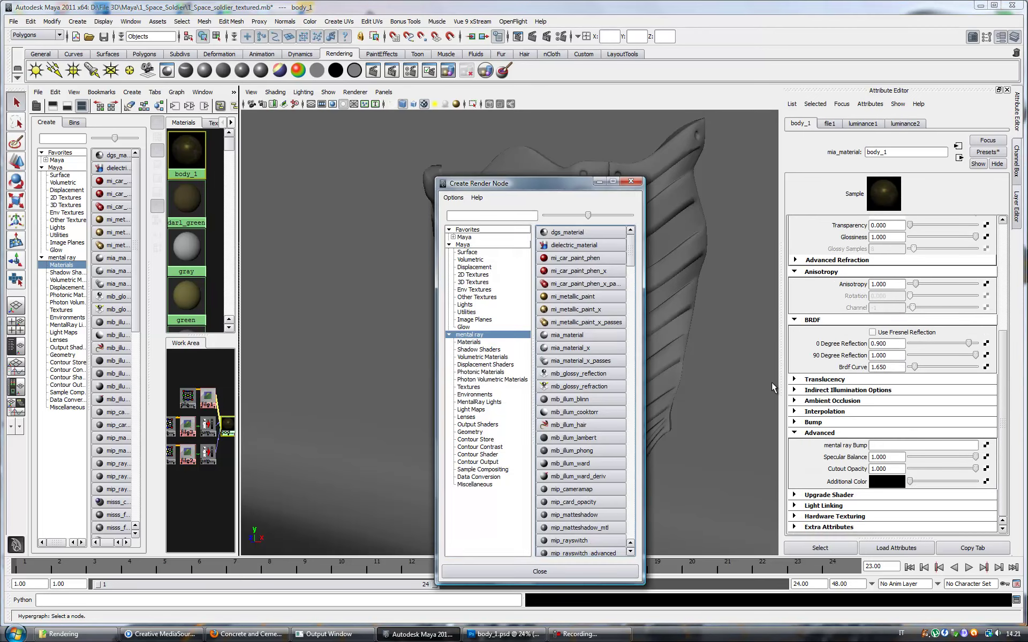
Step: Give body_1 a misss_set_normal bump and create a Bump 2d utility node
{"action": "scroll", "coordinate": [633, 321], "scroll_direction": "down", "scroll_amount": 5}
{"action": "left_click", "coordinate": [584, 401]}
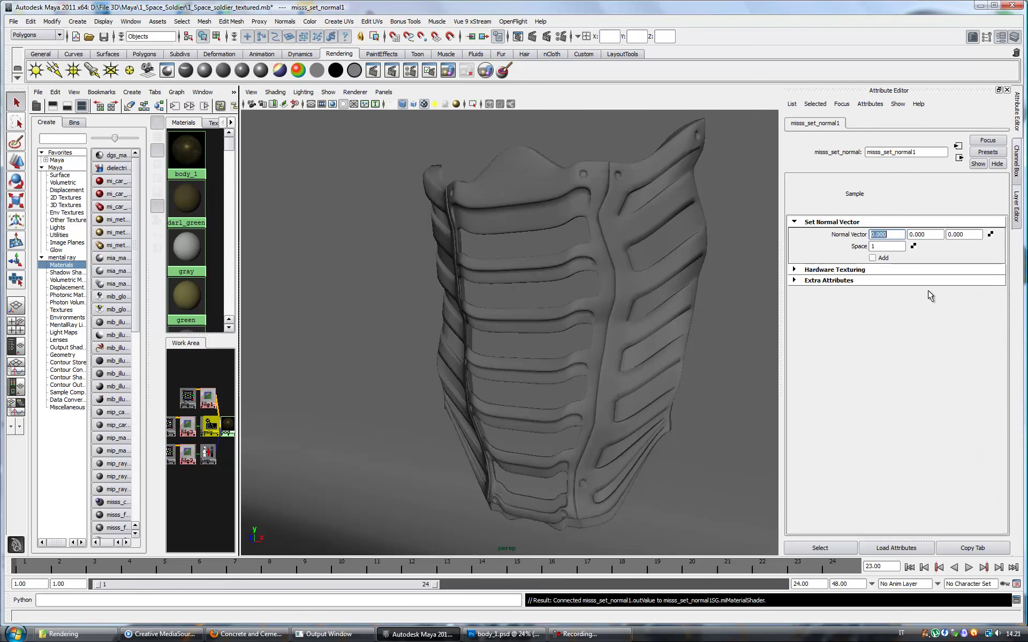
{"action": "left_click", "coordinate": [990, 235]}
{"action": "left_click", "coordinate": [477, 279]}
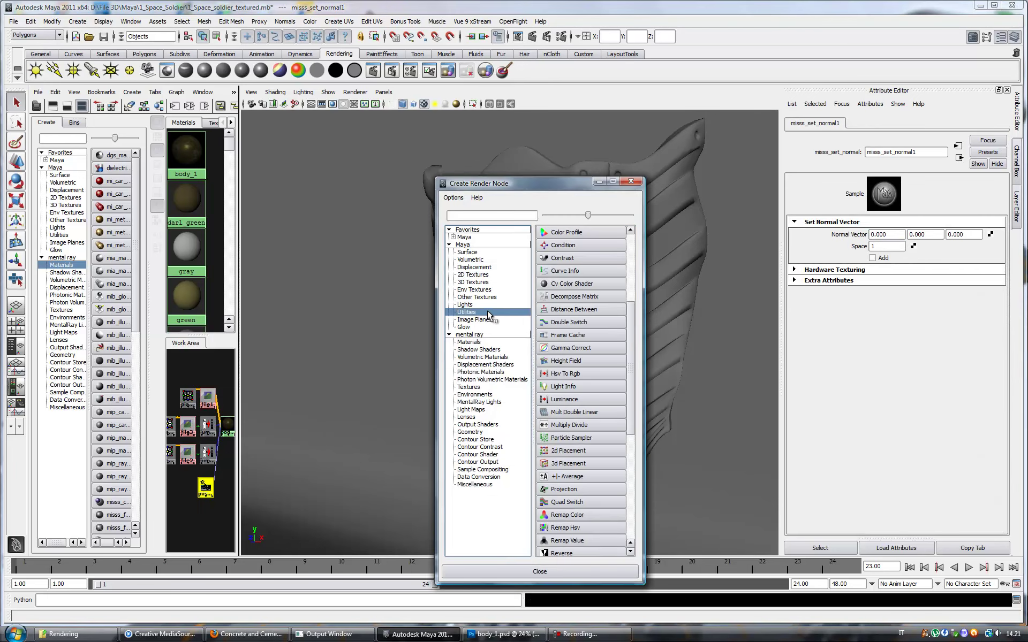
{"action": "left_click", "coordinate": [568, 320]}
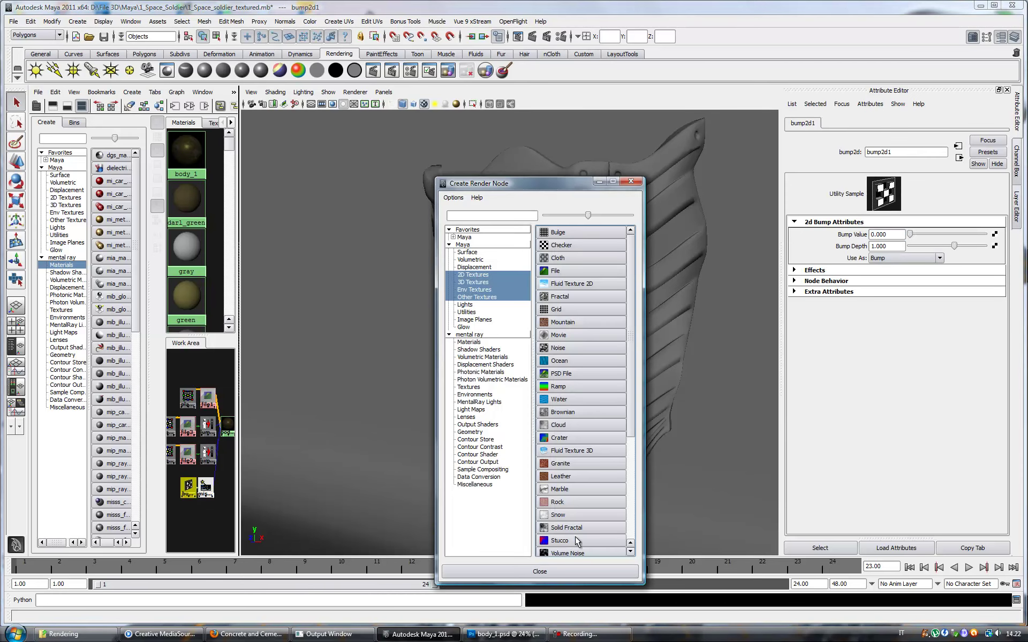
Step: Add a luminance node to the bump network and render the current frame in mental ray
{"action": "left_click", "coordinate": [172, 486]}
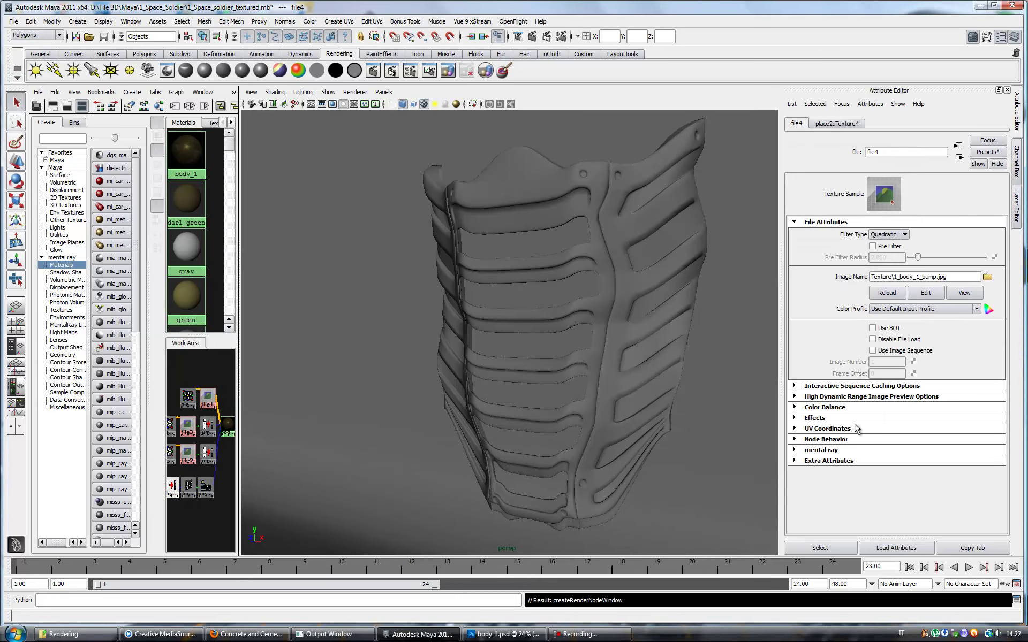
{"action": "left_click", "coordinate": [854, 418]}
{"action": "scroll", "coordinate": [185, 482], "scroll_direction": "down", "scroll_amount": 2}
{"action": "left_click", "coordinate": [195, 455]}
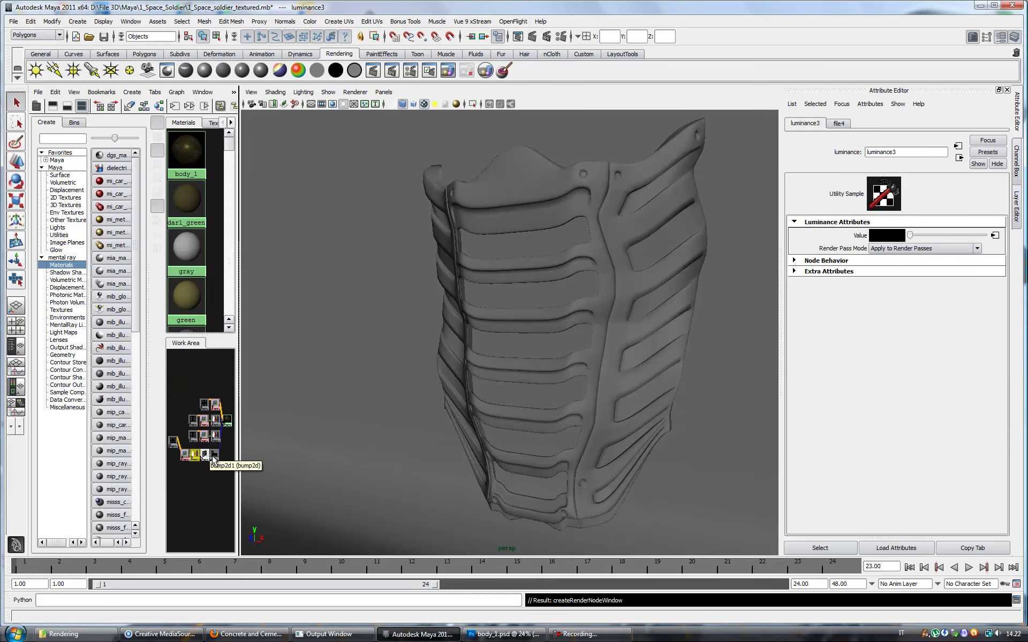
{"action": "left_click", "coordinate": [373, 71]}
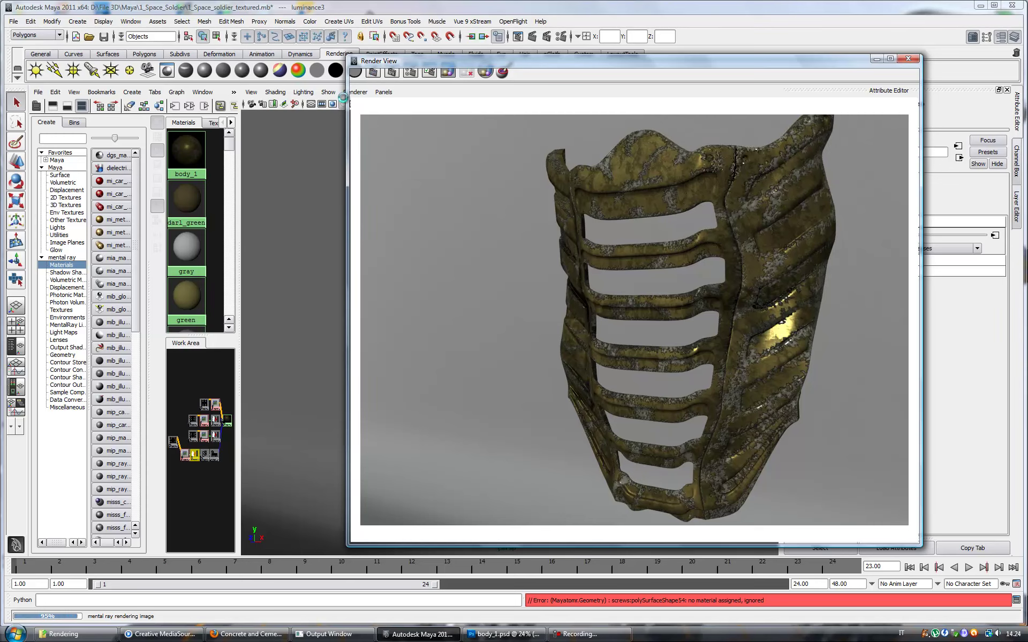
Step: Re-render the chest armor in mental ray from a side angle
{"action": "left_click", "coordinate": [909, 59]}
{"action": "left_click_drag", "start_coordinate": [472, 300], "coordinate": [492, 306], "text": "alt"}
{"action": "key", "text": "ctrl+r"}
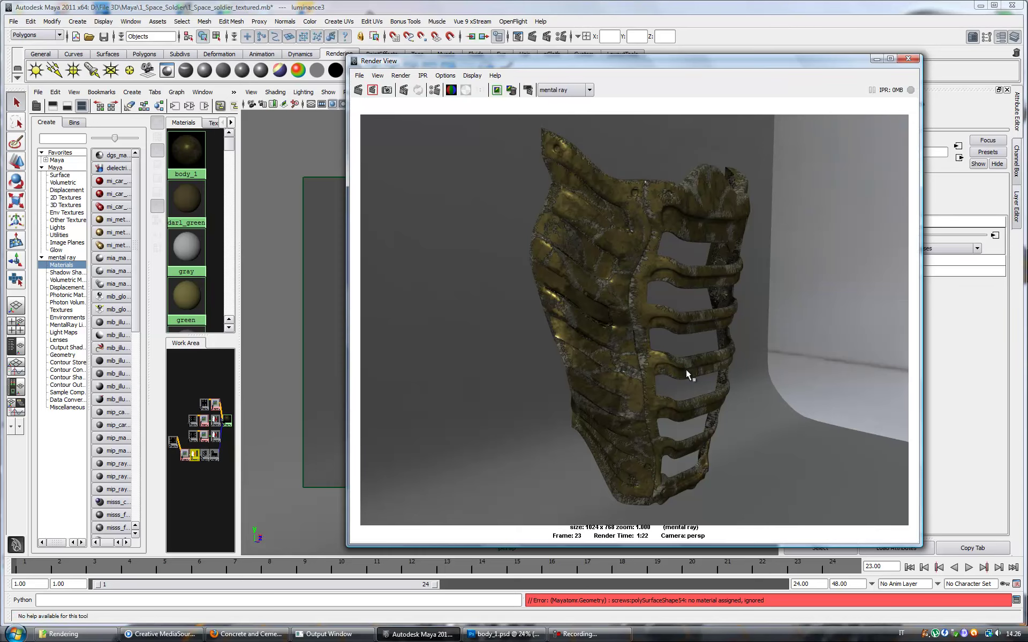
Step: Save the previous render as a bitmap in the Rendering folder, then render the frame again
{"action": "left_click", "coordinate": [360, 75]}
{"action": "left_click", "coordinate": [375, 101]}
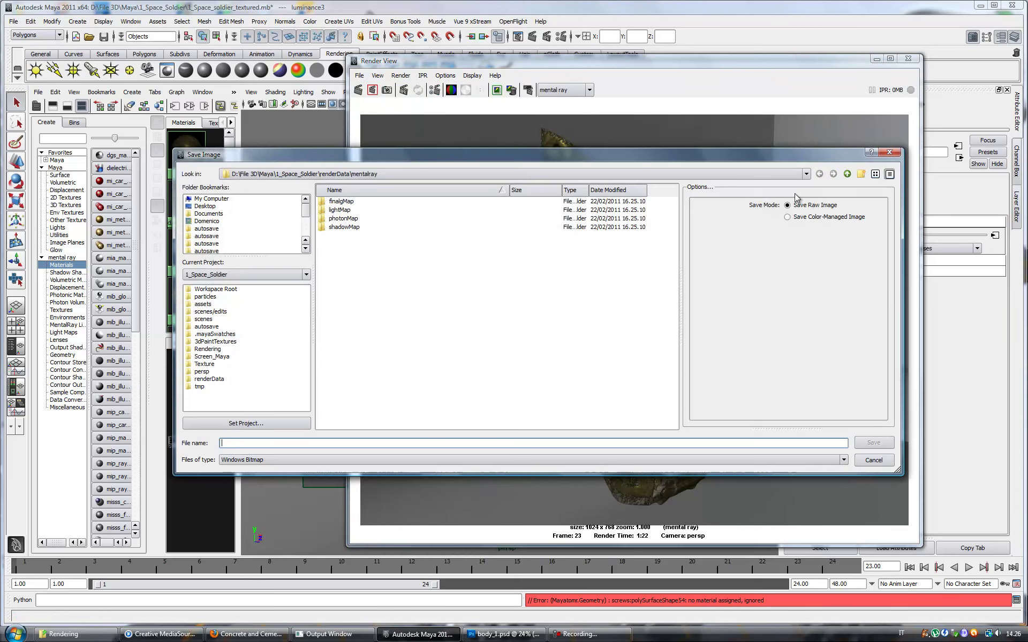
{"action": "left_click", "coordinate": [247, 442]}
{"action": "type", "text": "Re"}
{"action": "type", "text": "dy:1:bm"}
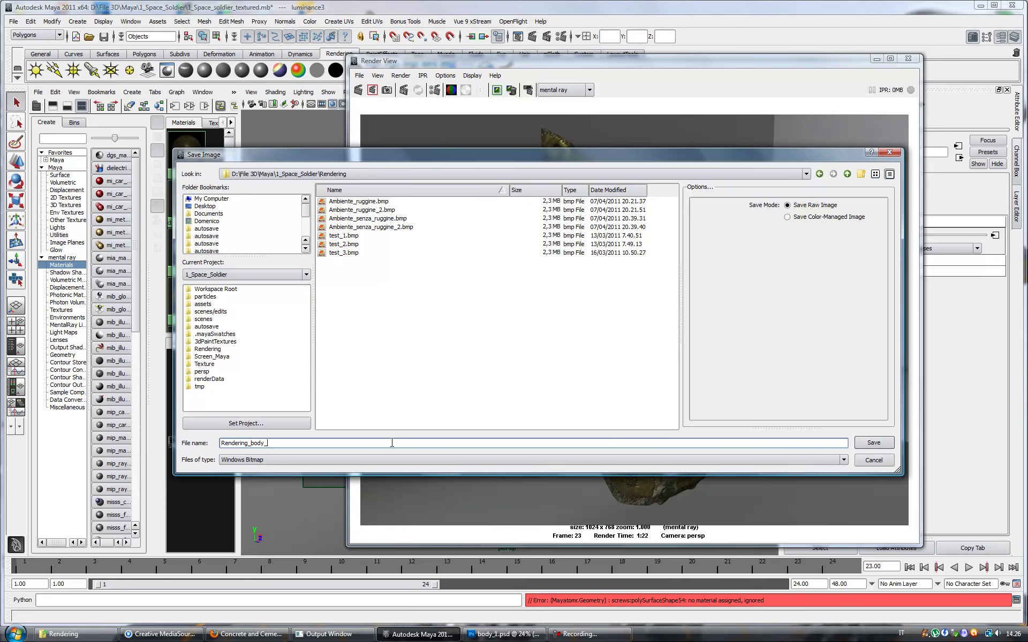
{"action": "type", "text": "p"}
{"action": "key", "text": "Return"}
{"action": "left_click", "coordinate": [909, 58]}
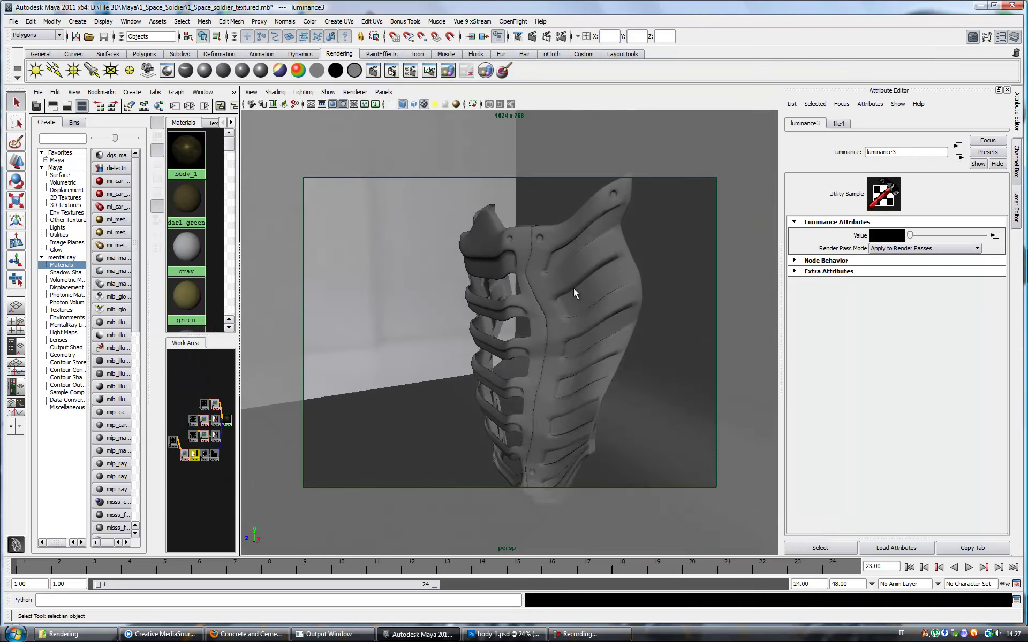
{"action": "left_click", "coordinate": [373, 71]}
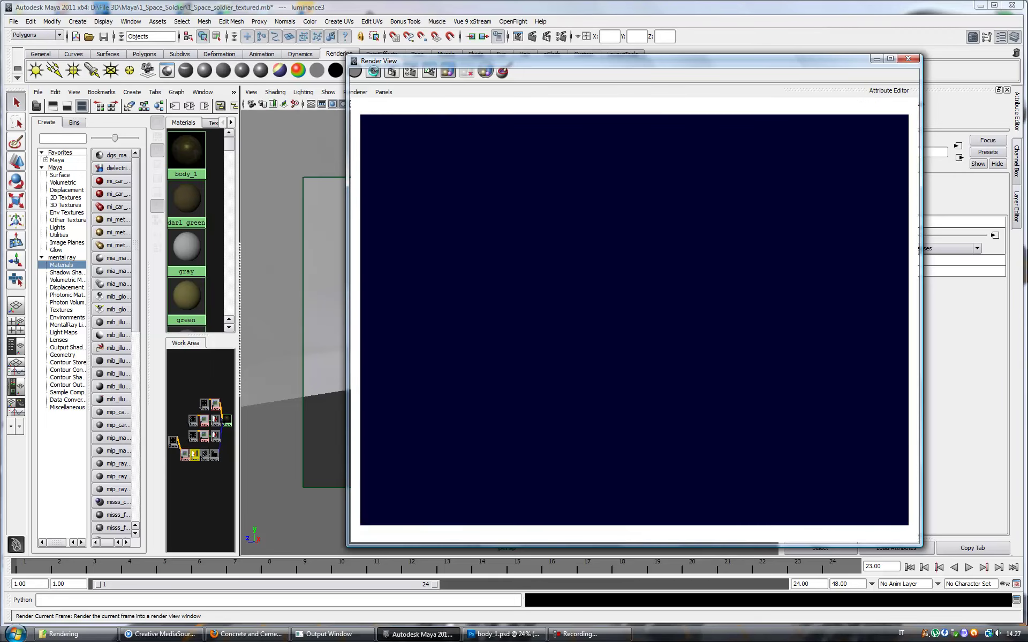